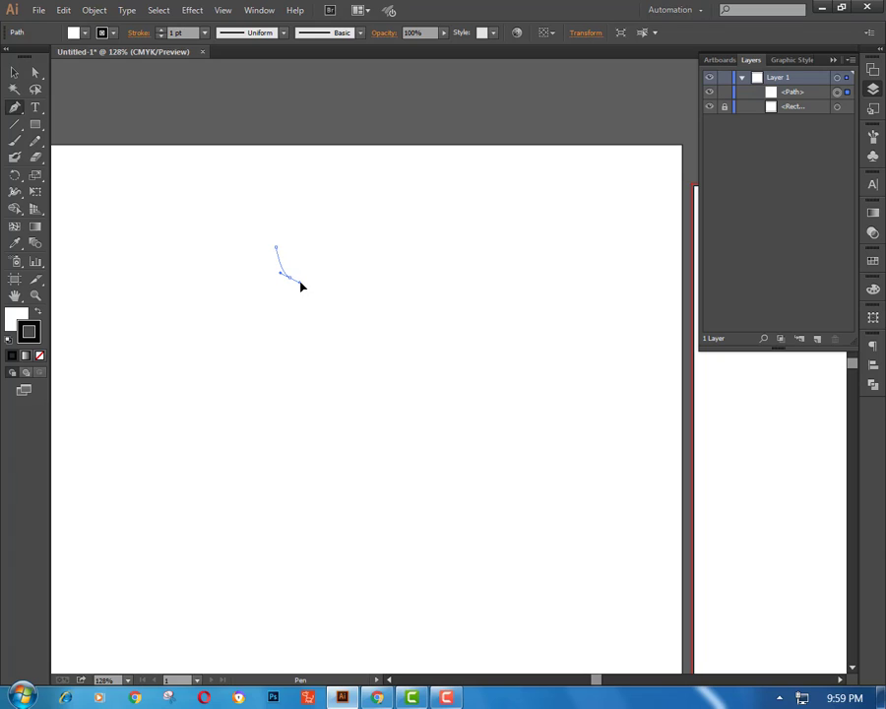
Step: Discard the trial curve and pen-draw a closed shield-shaped face outline
{"action": "mouse_move", "coordinate": [302, 286]}
{"action": "left_mouse_down"}
{"action": "mouse_move", "coordinate": [325, 278]}
{"action": "mouse_move", "coordinate": [303, 277]}
{"action": "mouse_move", "coordinate": [295, 261]}
{"action": "mouse_move", "coordinate": [318, 258]}
{"action": "mouse_move", "coordinate": [321, 303]}
{"action": "mouse_move", "coordinate": [310, 324]}
{"action": "mouse_move", "coordinate": [383, 397]}
{"action": "left_mouse_up"}
{"action": "key", "text": "Delete"}
{"action": "left_click", "coordinate": [268, 244]}
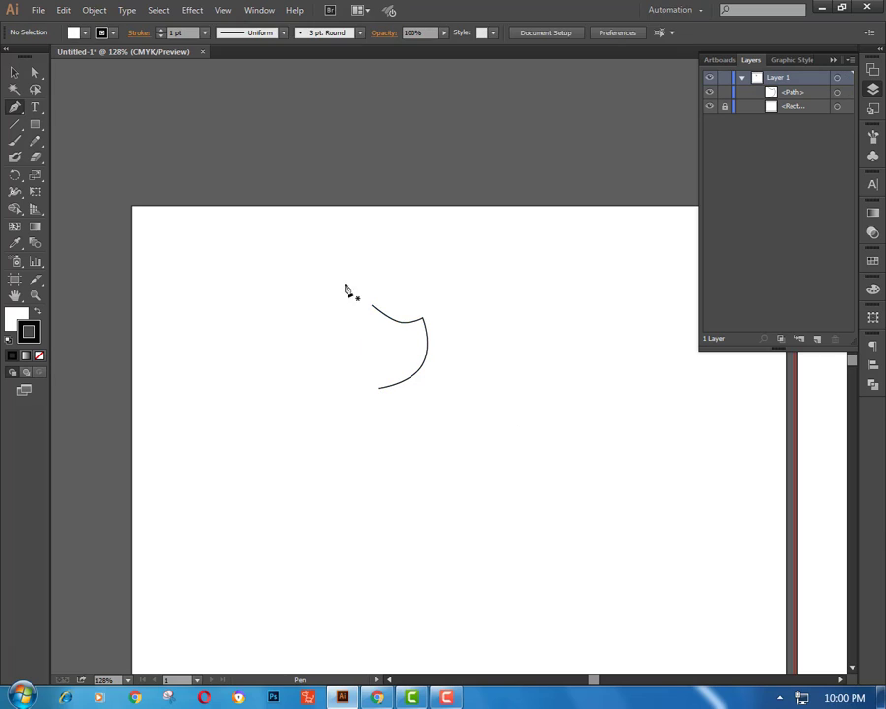
{"action": "mouse_move", "coordinate": [372, 307]}
{"action": "left_mouse_down"}
{"action": "mouse_move", "coordinate": [357, 325]}
{"action": "mouse_move", "coordinate": [331, 329]}
{"action": "mouse_move", "coordinate": [338, 378]}
{"action": "left_mouse_up"}
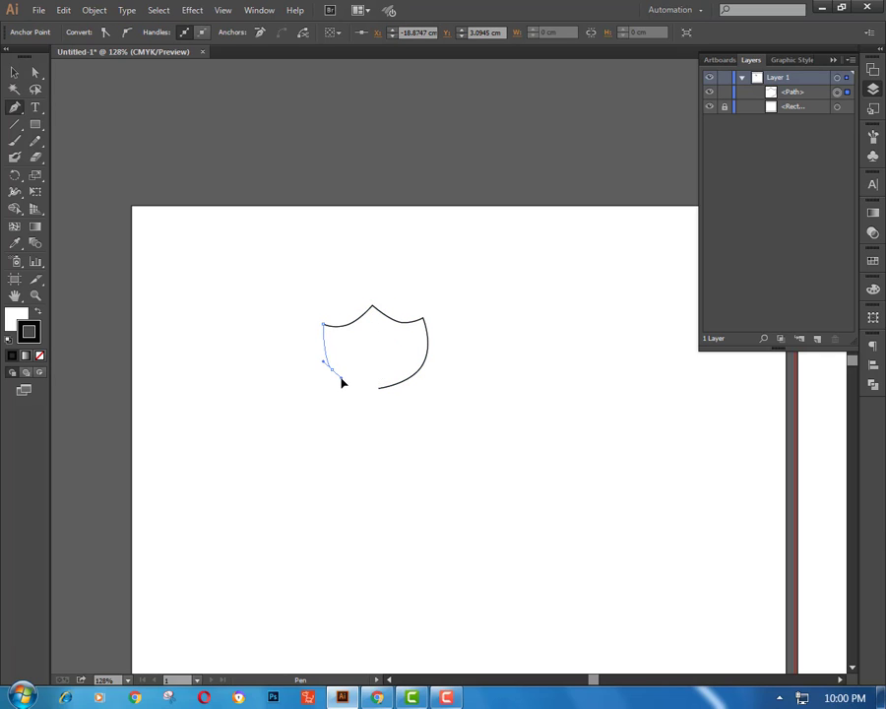
{"action": "left_click", "coordinate": [378, 387]}
Step: Narrow the face outline from its left side
{"action": "key", "text": "a"}
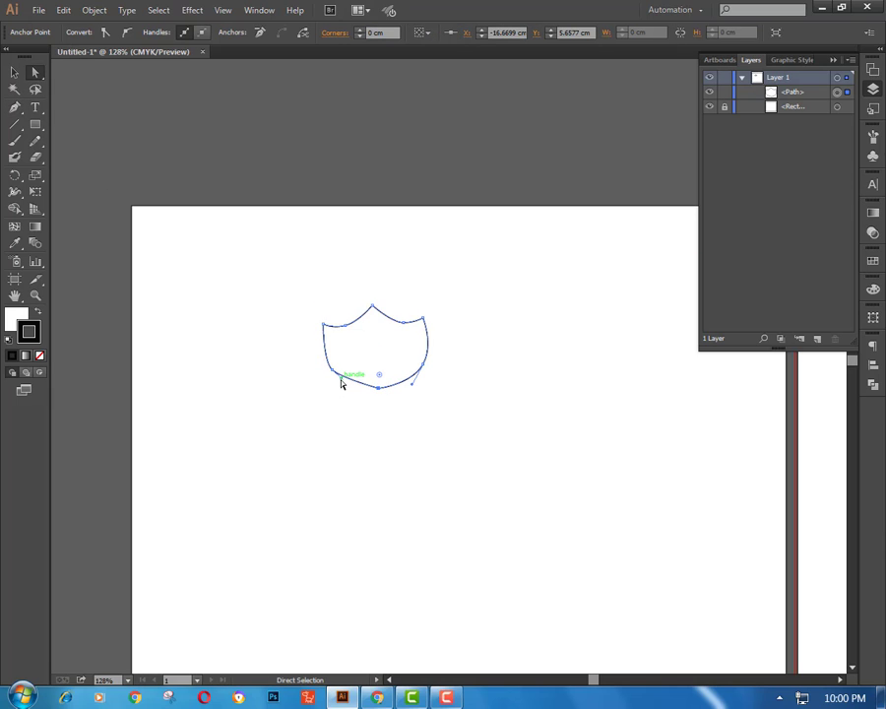
{"action": "left_click", "coordinate": [266, 351]}
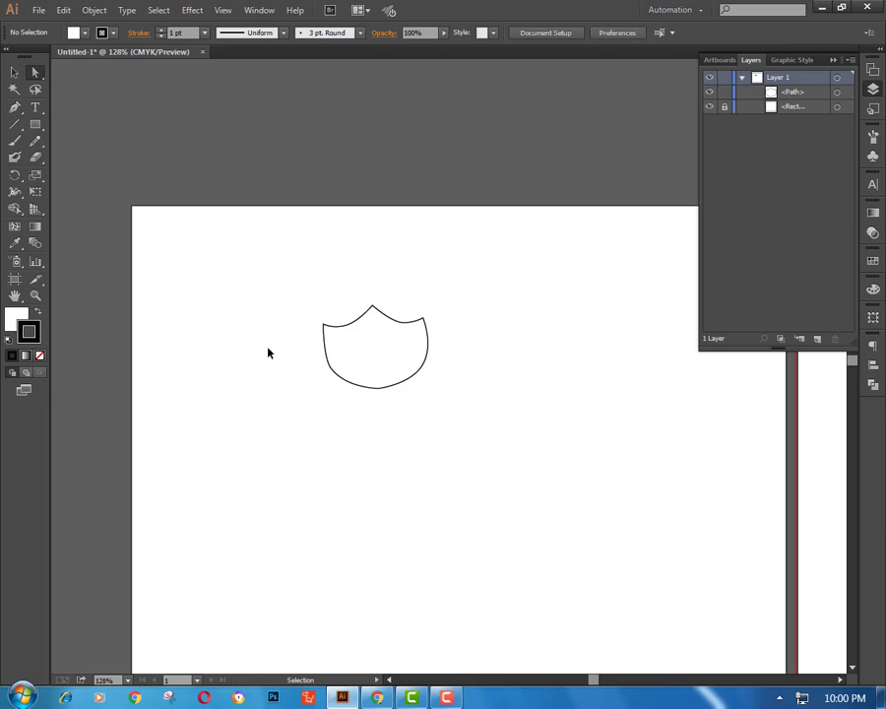
{"action": "left_click_drag", "start_coordinate": [266, 351], "coordinate": [475, 429]}
{"action": "key", "text": "v"}
{"action": "left_click_drag", "start_coordinate": [323, 347], "coordinate": [338, 348]}
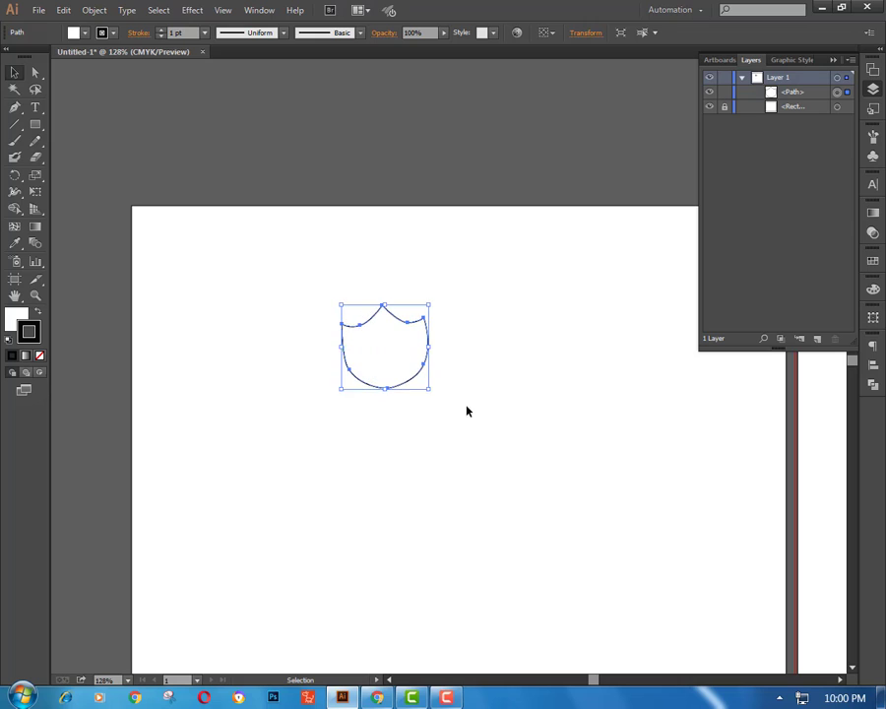
Step: Pull the face's bottom anchor down into a pointed chin
{"action": "left_click", "coordinate": [464, 408]}
{"action": "left_click", "coordinate": [390, 387]}
{"action": "key", "text": "a"}
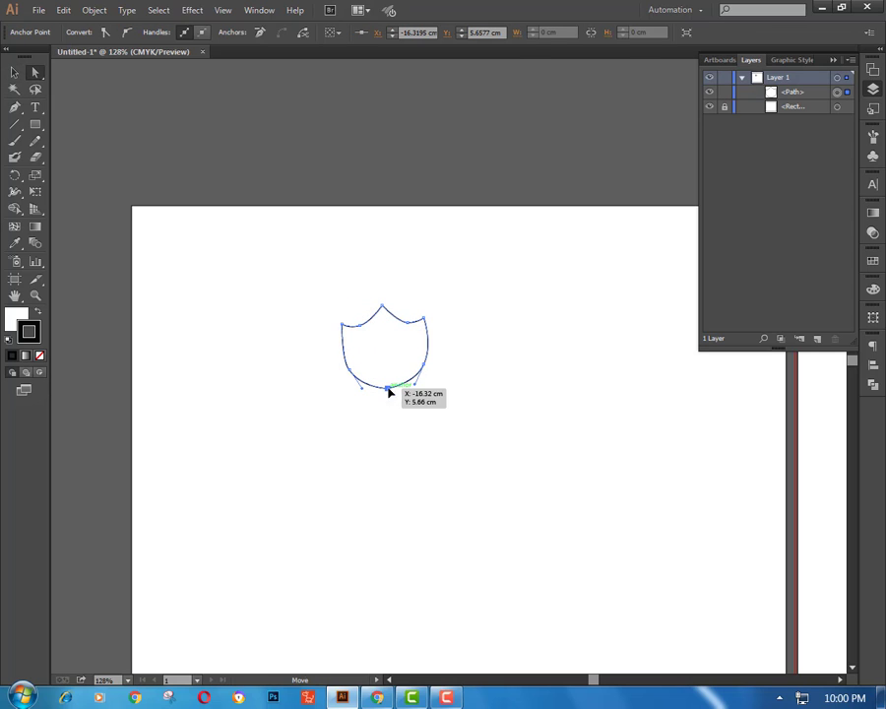
{"action": "mouse_move", "coordinate": [388, 388]}
{"action": "left_mouse_down"}
{"action": "mouse_move", "coordinate": [390, 402]}
{"action": "mouse_move", "coordinate": [367, 398]}
{"action": "left_mouse_up"}
{"action": "left_click", "coordinate": [412, 437]}
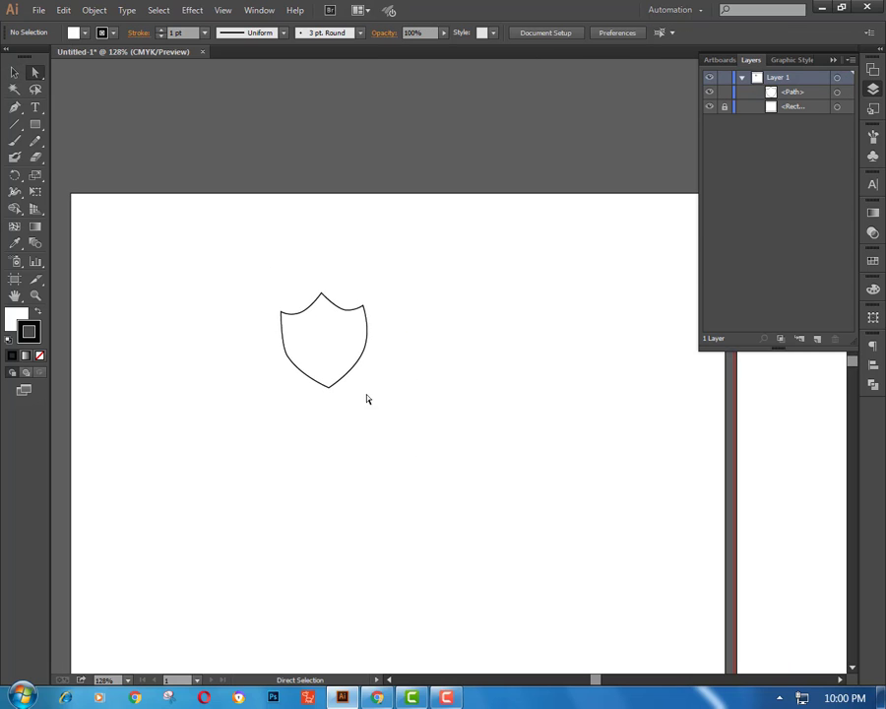
Step: Shift the face's top peak left of centre and begin a hair path above it
{"action": "left_click_drag", "start_coordinate": [13, 106], "coordinate": [51, 126]}
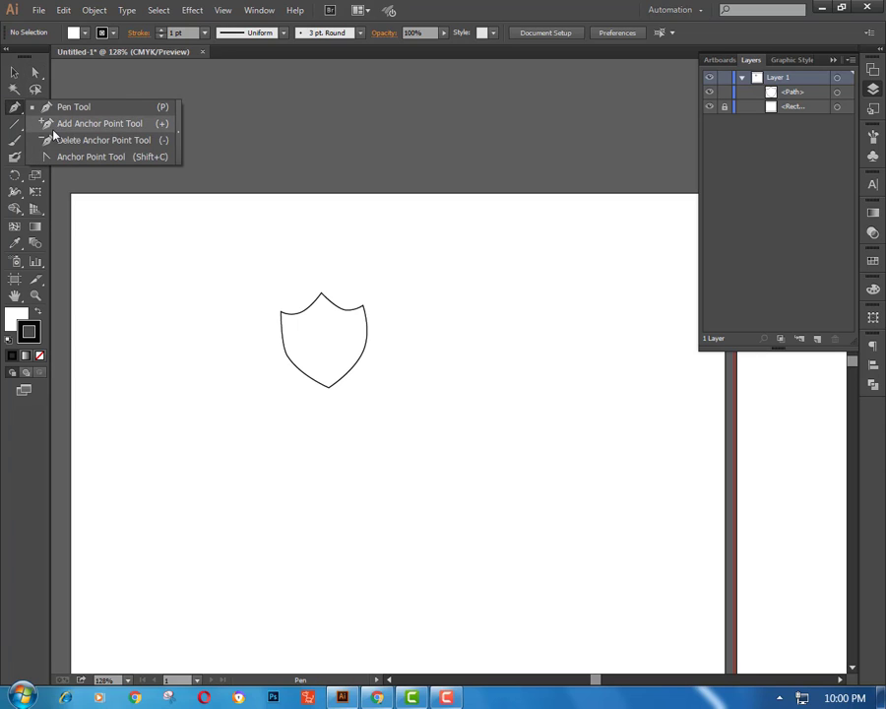
{"action": "left_click", "coordinate": [51, 124]}
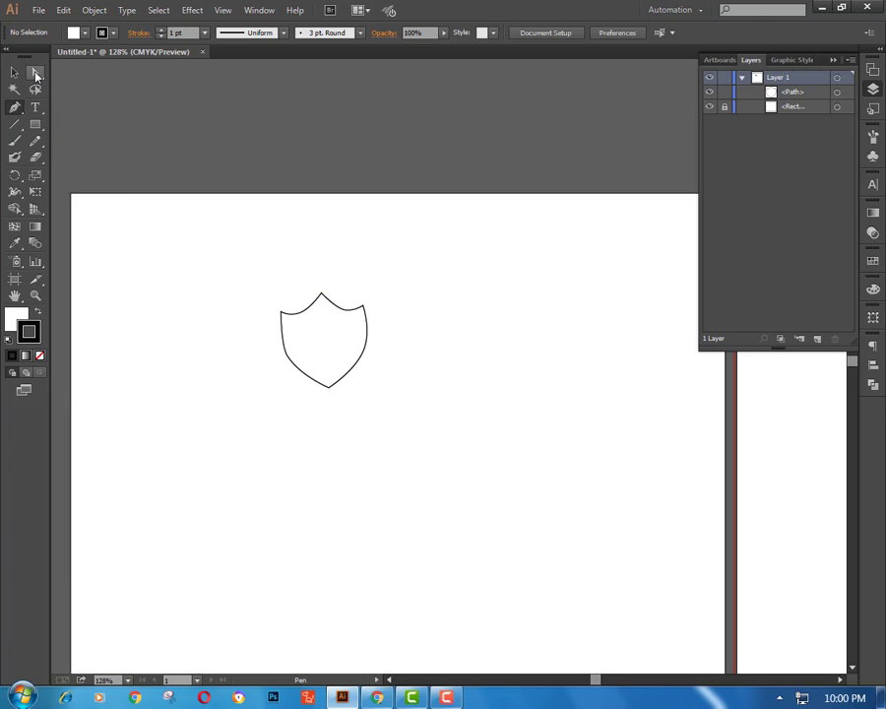
{"action": "left_click", "coordinate": [36, 73]}
{"action": "left_click", "coordinate": [321, 295]}
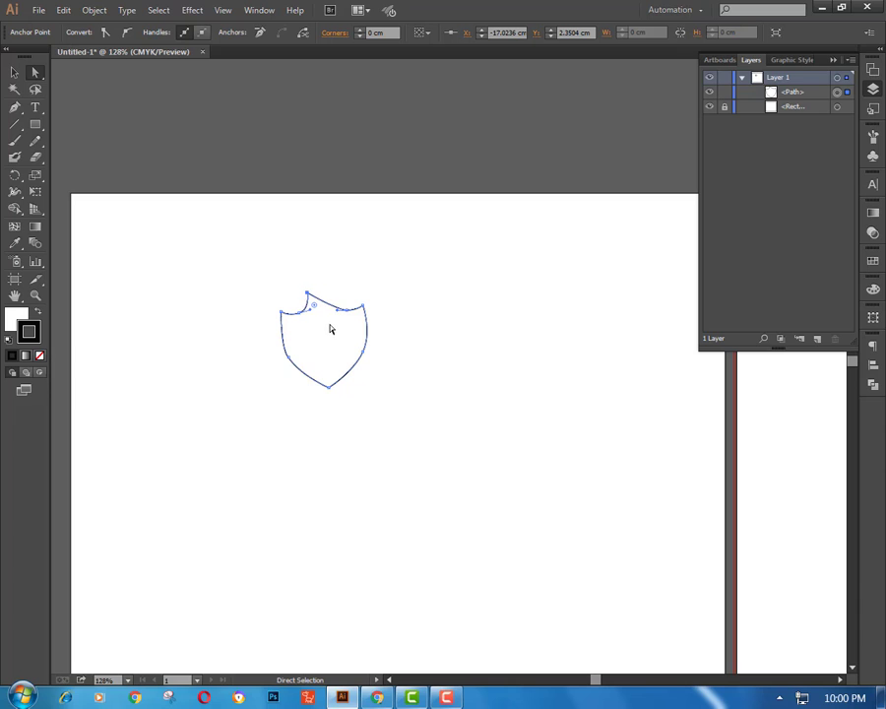
{"action": "left_click", "coordinate": [308, 296]}
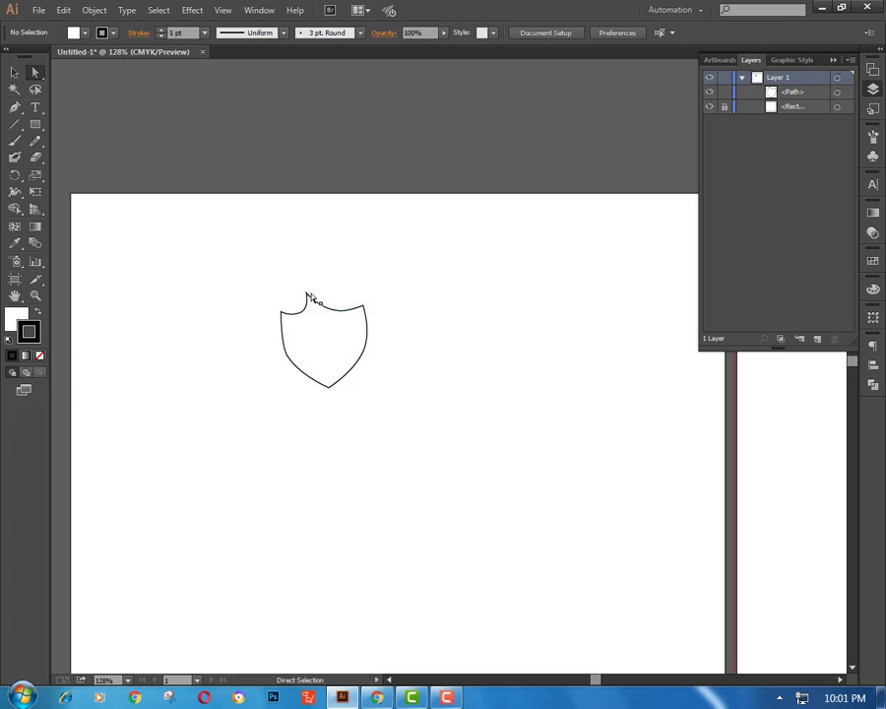
{"action": "left_click", "coordinate": [304, 311]}
{"action": "left_click", "coordinate": [310, 296]}
{"action": "left_click", "coordinate": [306, 295]}
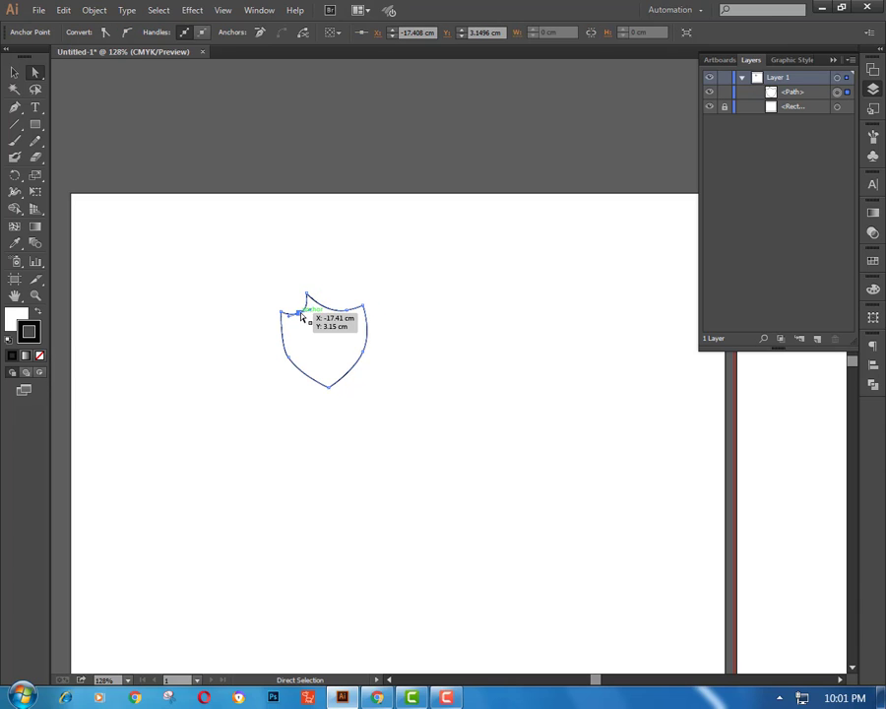
{"action": "mouse_move", "coordinate": [292, 309]}
{"action": "left_mouse_down"}
{"action": "mouse_move", "coordinate": [295, 301]}
{"action": "mouse_move", "coordinate": [296, 309]}
{"action": "left_mouse_up"}
{"action": "left_click", "coordinate": [339, 336]}
{"action": "left_click", "coordinate": [299, 308]}
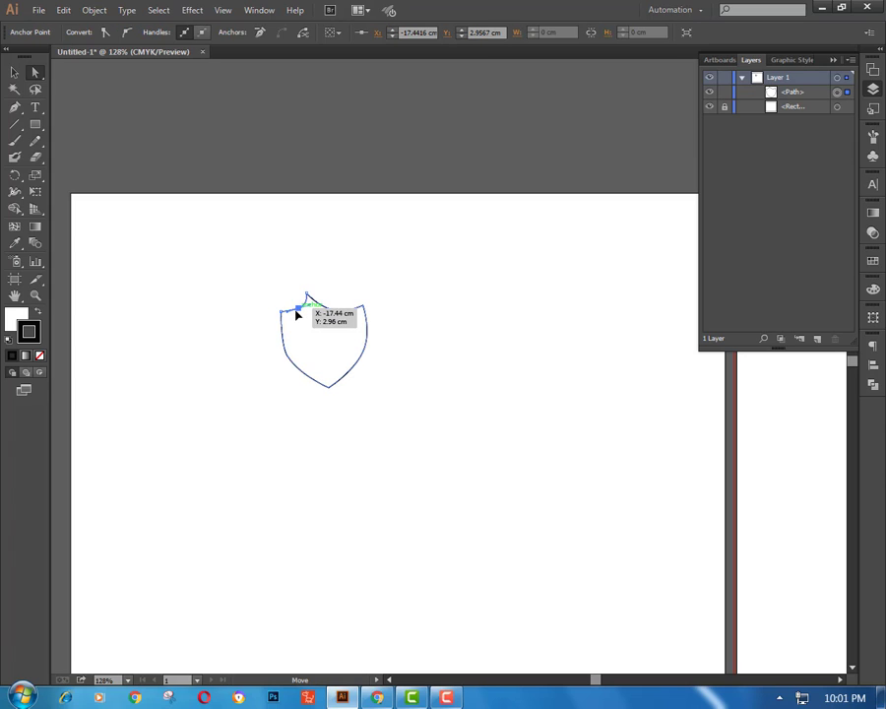
{"action": "left_click", "coordinate": [274, 260]}
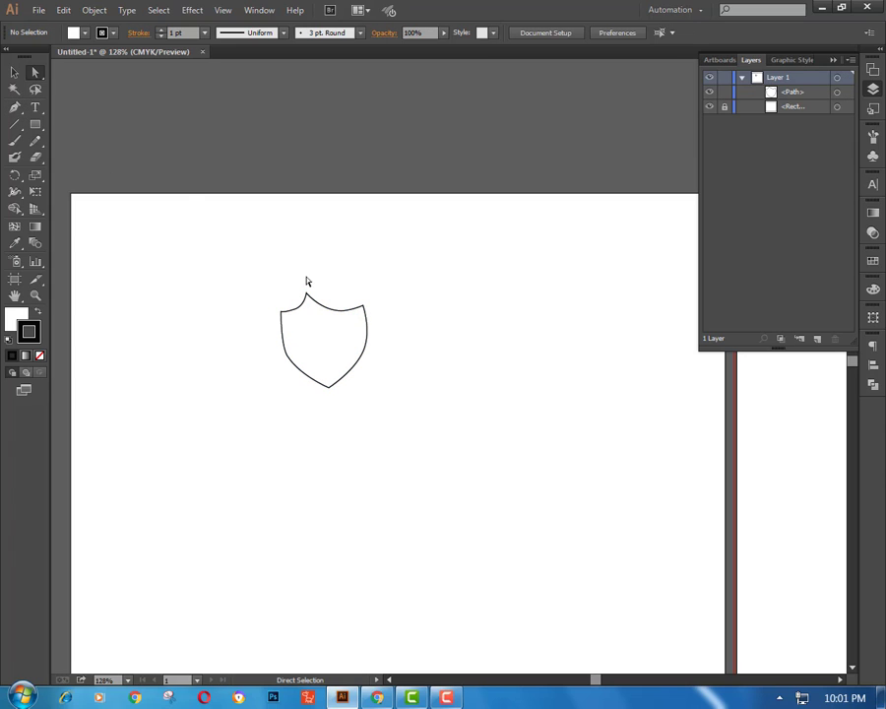
{"action": "left_click", "coordinate": [306, 280]}
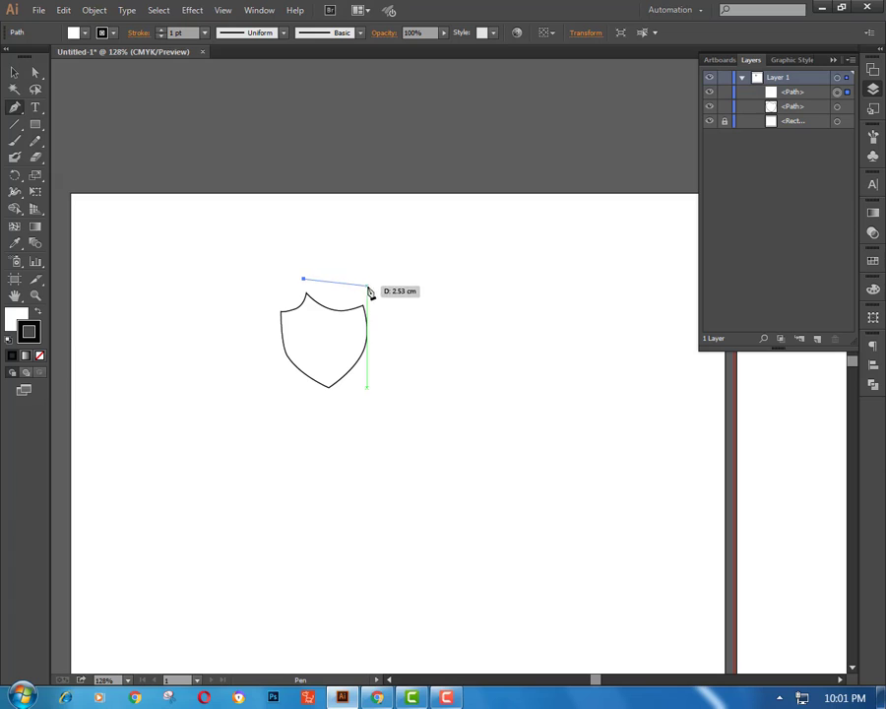
Step: Curve the hair outline down the right side and set its fill to None
{"action": "left_click_drag", "start_coordinate": [404, 327], "coordinate": [403, 323]}
{"action": "left_click", "coordinate": [376, 381]}
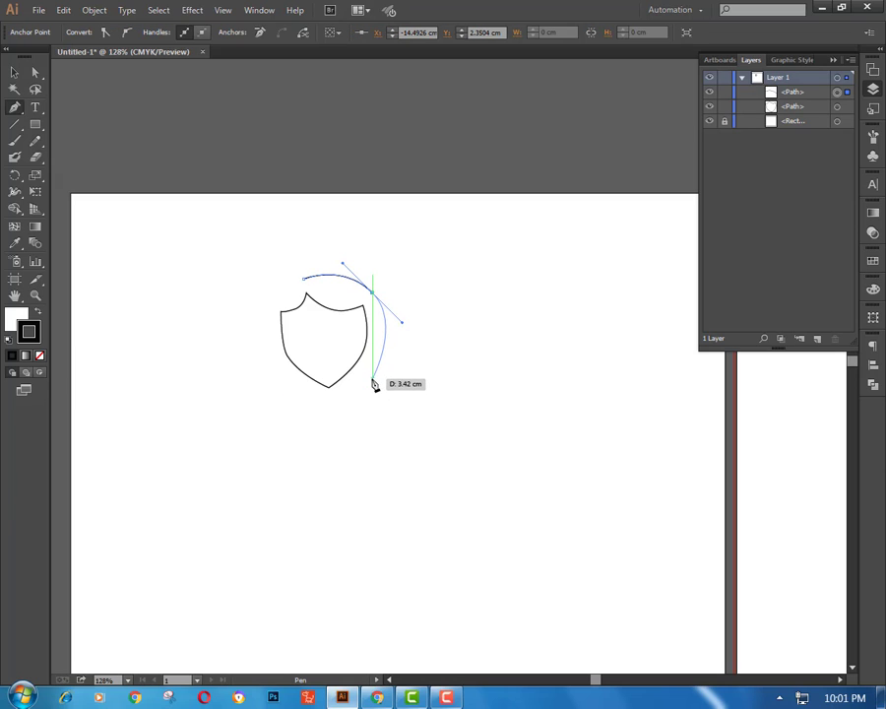
{"action": "left_click_drag", "start_coordinate": [375, 384], "coordinate": [394, 398]}
{"action": "mouse_move", "coordinate": [305, 280]}
{"action": "left_mouse_down"}
{"action": "mouse_move", "coordinate": [272, 297]}
{"action": "mouse_move", "coordinate": [284, 388]}
{"action": "left_mouse_up"}
{"action": "left_click", "coordinate": [40, 355]}
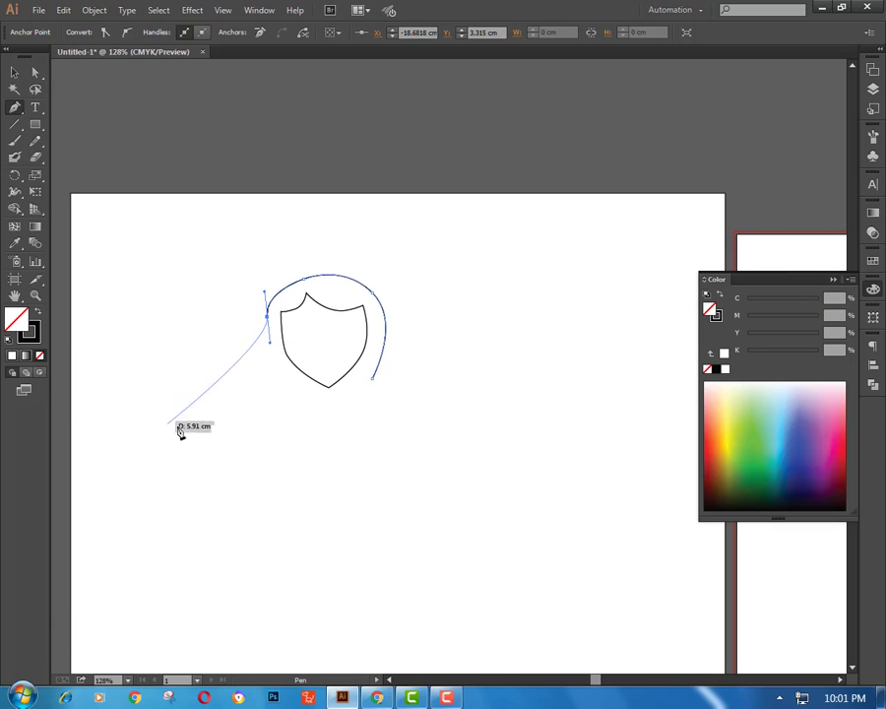
Step: Curve the hair down the left side, end the open path, and refine its top curve
{"action": "left_click_drag", "start_coordinate": [287, 393], "coordinate": [293, 398]}
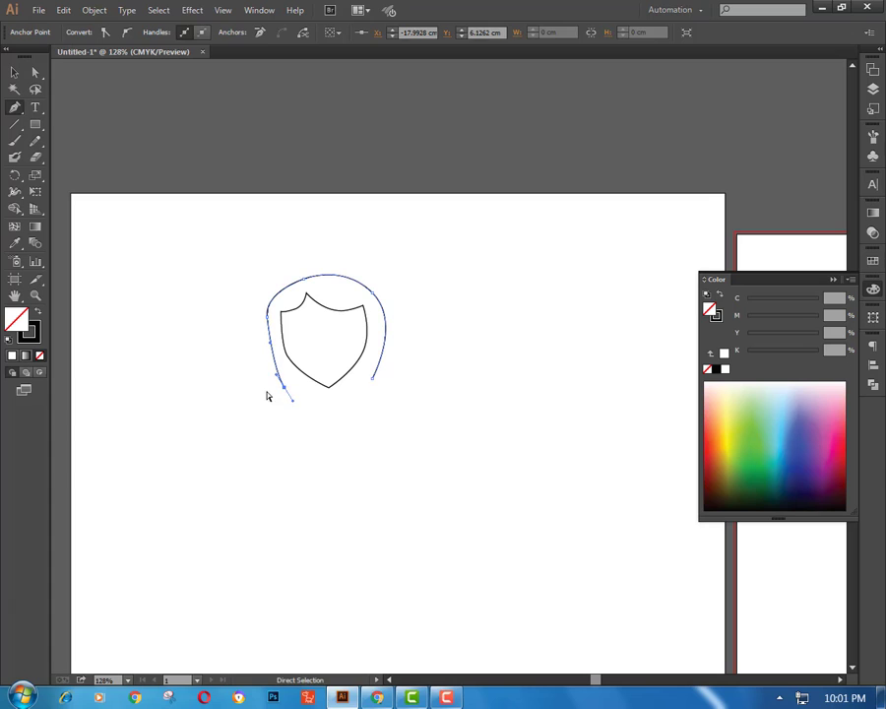
{"action": "left_click", "coordinate": [267, 396], "text": "ctrl"}
{"action": "left_click_drag", "start_coordinate": [305, 281], "coordinate": [270, 319]}
{"action": "left_click", "coordinate": [298, 325]}
{"action": "left_click", "coordinate": [313, 394]}
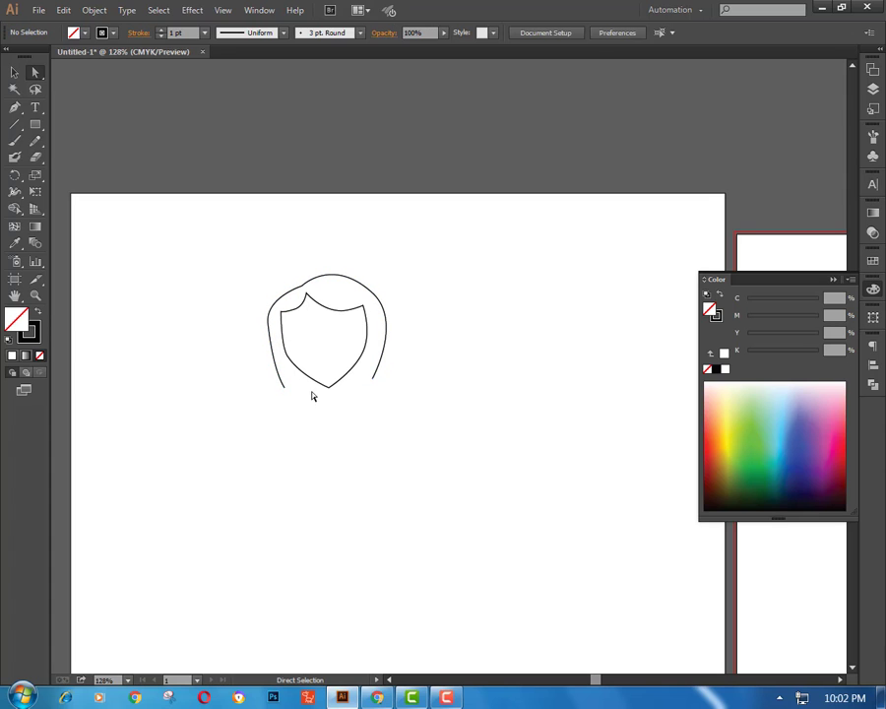
{"action": "left_click_drag", "start_coordinate": [343, 417], "coordinate": [306, 378]}
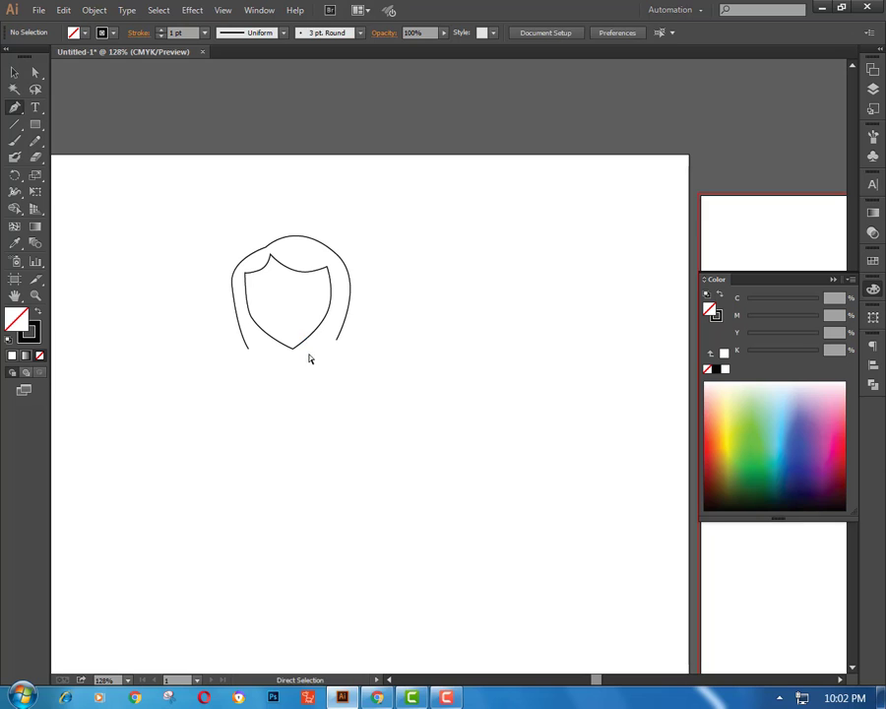
Step: Zoom in on the face and draw a small curved stroke left of centre
{"action": "key", "text": "ctrl+plus"}
{"action": "key", "text": "ctrl+plus"}
{"action": "left_click_drag", "start_coordinate": [196, 320], "coordinate": [292, 359]}
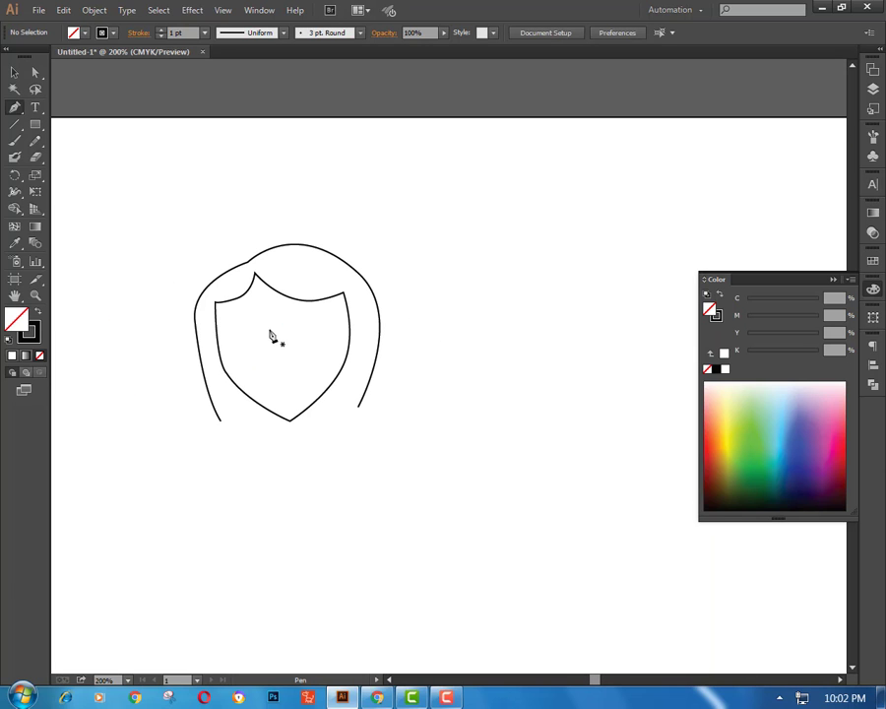
{"action": "left_click", "coordinate": [283, 338]}
{"action": "key", "text": "ctrl+plus"}
{"action": "key", "text": "ctrl+plus"}
{"action": "key", "text": "ctrl+plus"}
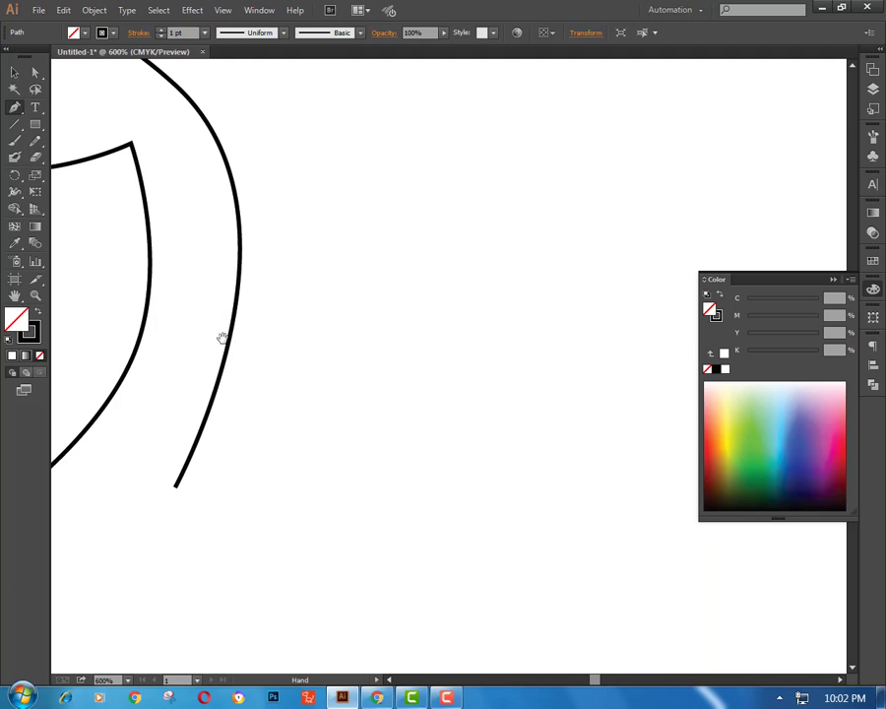
{"action": "left_click_drag", "start_coordinate": [333, 350], "coordinate": [320, 362]}
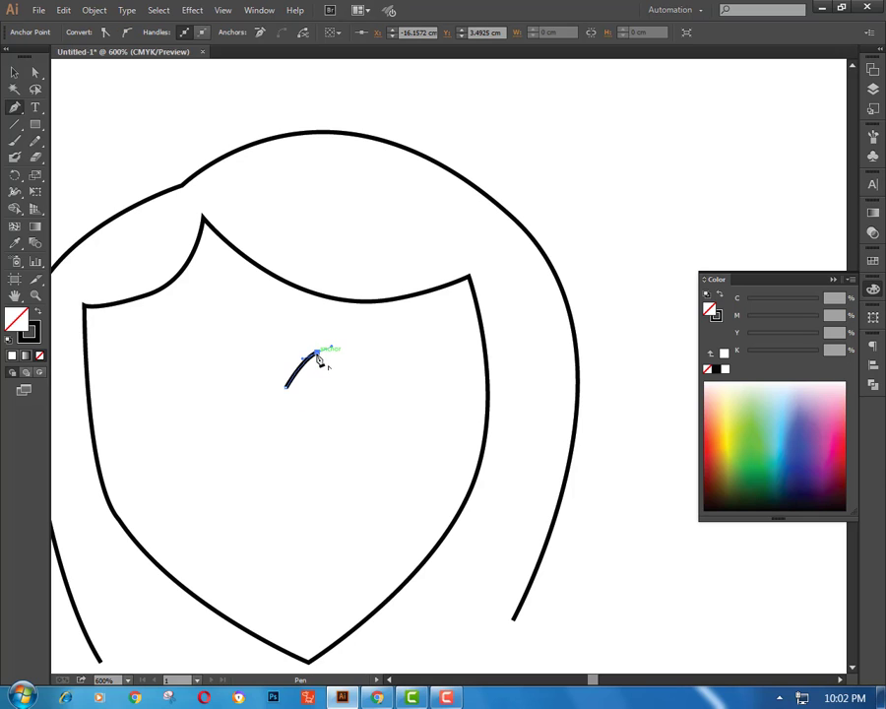
{"action": "left_click", "coordinate": [202, 219], "text": "ctrl"}
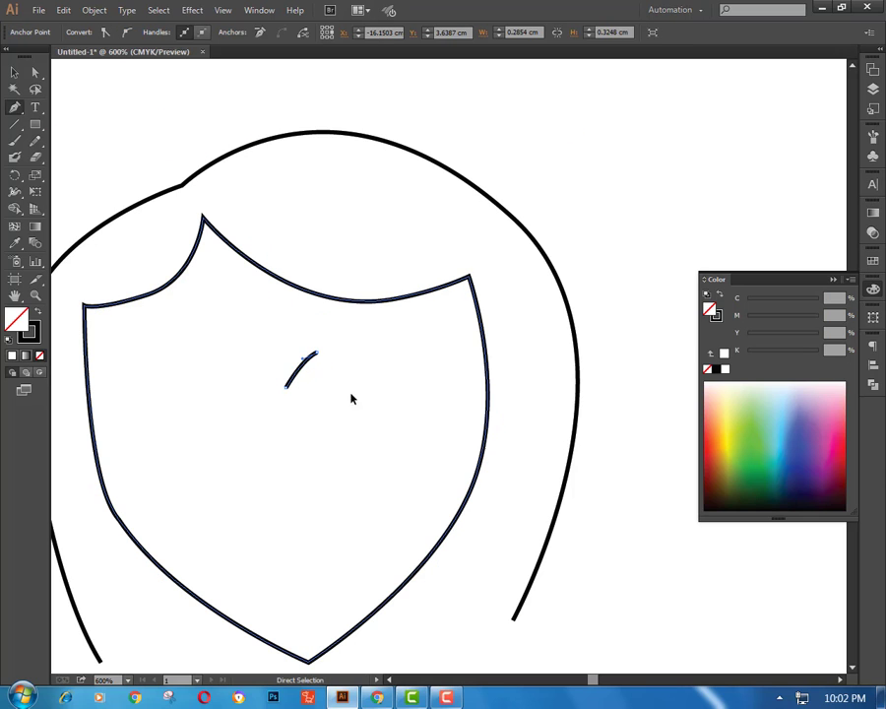
Step: Set the curve's stroke to 0.25 pt and add feathered lash strokes
{"action": "left_click", "coordinate": [16, 72]}
{"action": "left_click", "coordinate": [293, 379]}
{"action": "left_click", "coordinate": [204, 32]}
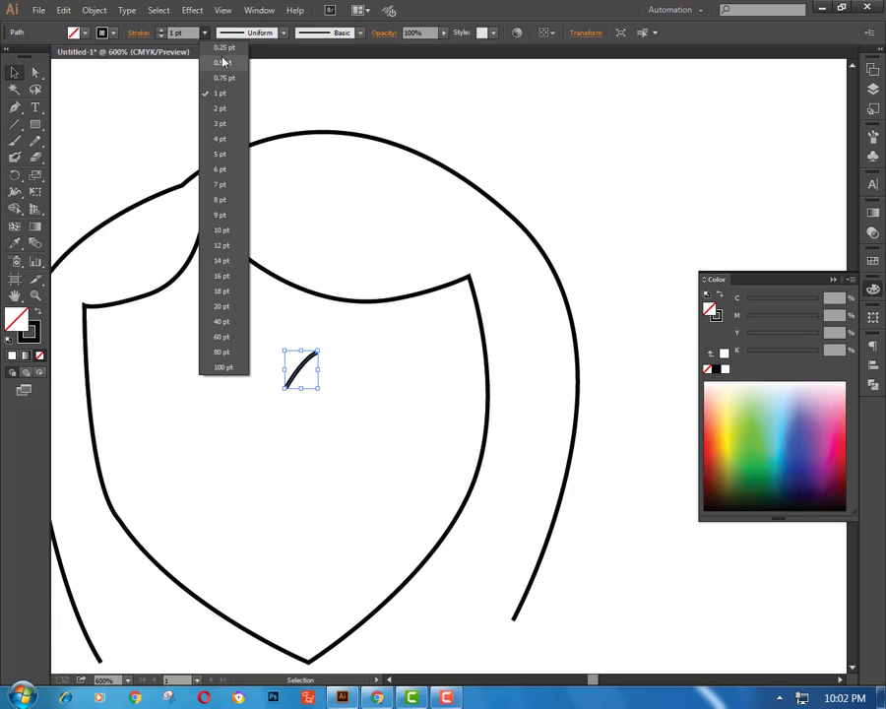
{"action": "left_click", "coordinate": [218, 47]}
{"action": "mouse_move", "coordinate": [312, 362]}
{"action": "left_mouse_down"}
{"action": "mouse_move", "coordinate": [363, 356]}
{"action": "mouse_move", "coordinate": [350, 362]}
{"action": "mouse_move", "coordinate": [390, 367]}
{"action": "mouse_move", "coordinate": [288, 396]}
{"action": "left_mouse_up"}
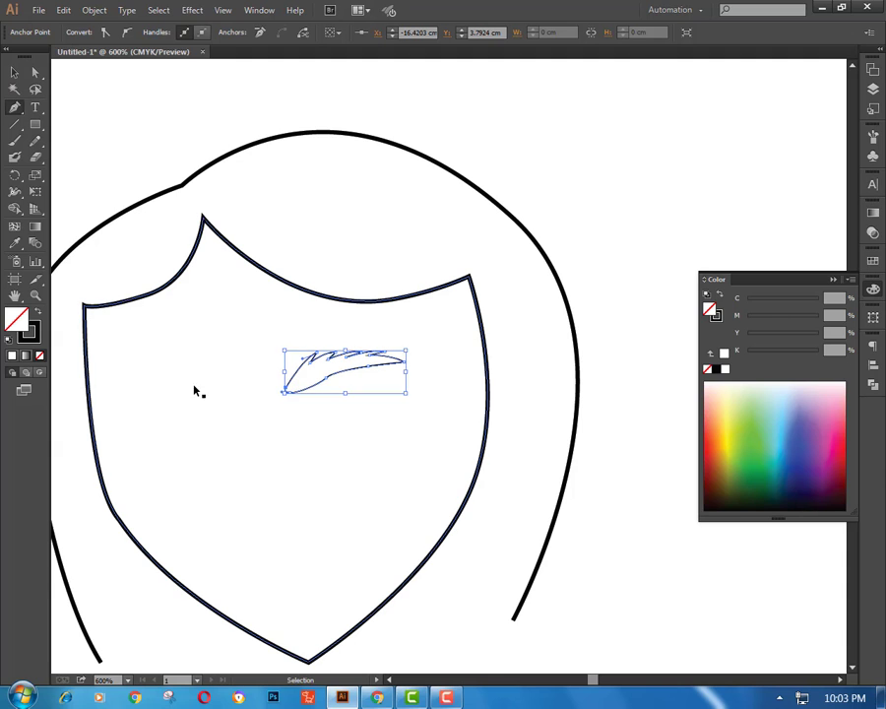
{"action": "key", "text": "v"}
{"action": "left_click", "coordinate": [266, 389]}
Step: Make a vertically reflected copy of the feather eyebrow
{"action": "left_click", "coordinate": [177, 222]}
{"action": "left_click", "coordinate": [345, 369]}
{"action": "left_click", "coordinate": [91, 12]}
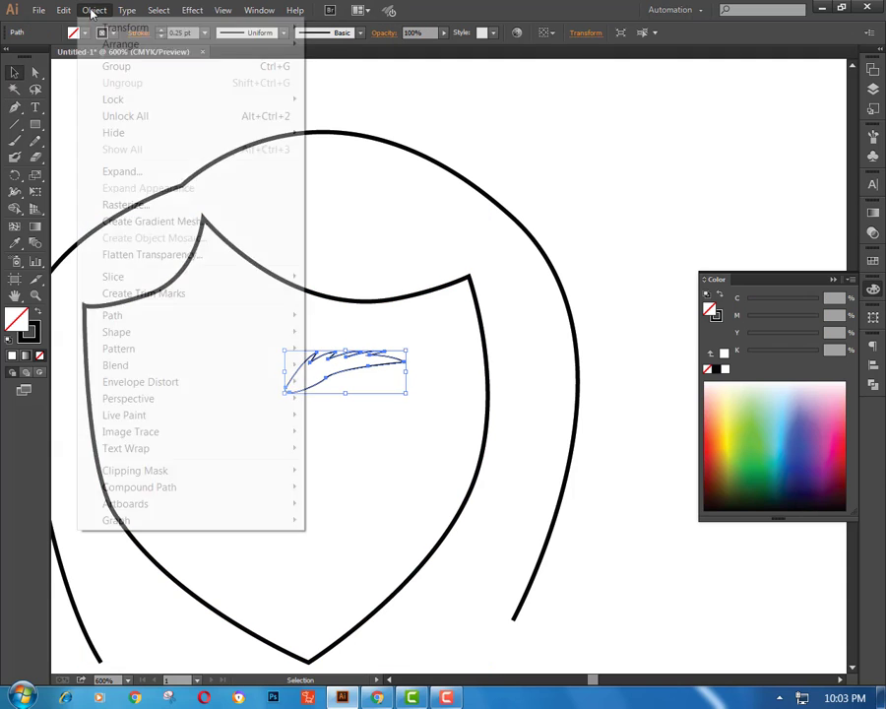
{"action": "mouse_move", "coordinate": [126, 27]}
{"action": "left_click", "coordinate": [346, 90]}
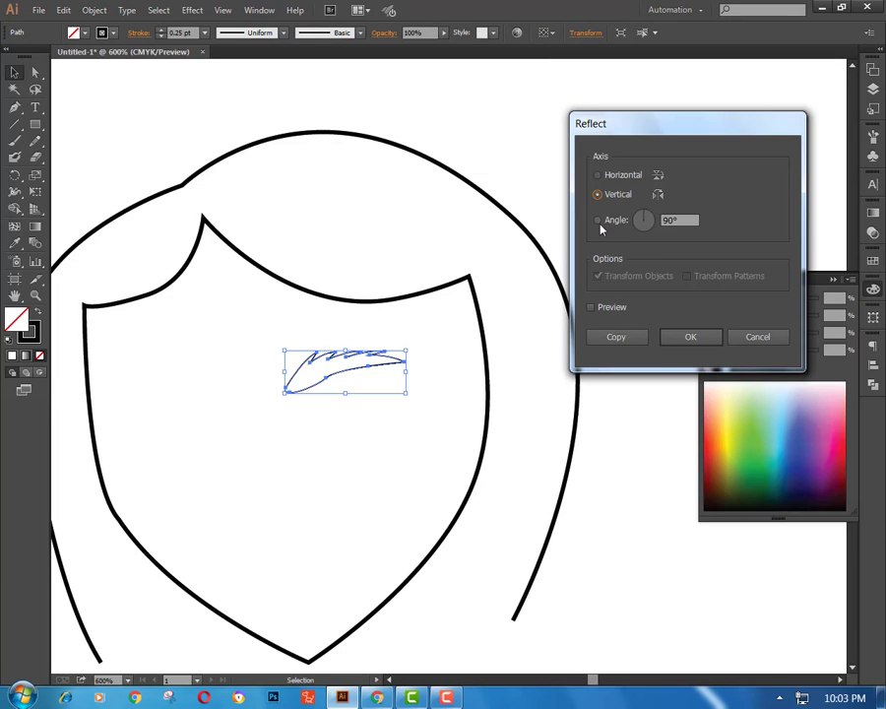
{"action": "left_click", "coordinate": [591, 308]}
{"action": "left_click", "coordinate": [617, 337]}
Step: Nudge the mirrored eyebrow left and the original right so they sit symmetrically
{"action": "key", "text": "Left"}
{"action": "key", "text": "Left"}
{"action": "key", "text": "Left"}
{"action": "key", "text": "Left"}
{"action": "key", "text": "Left"}
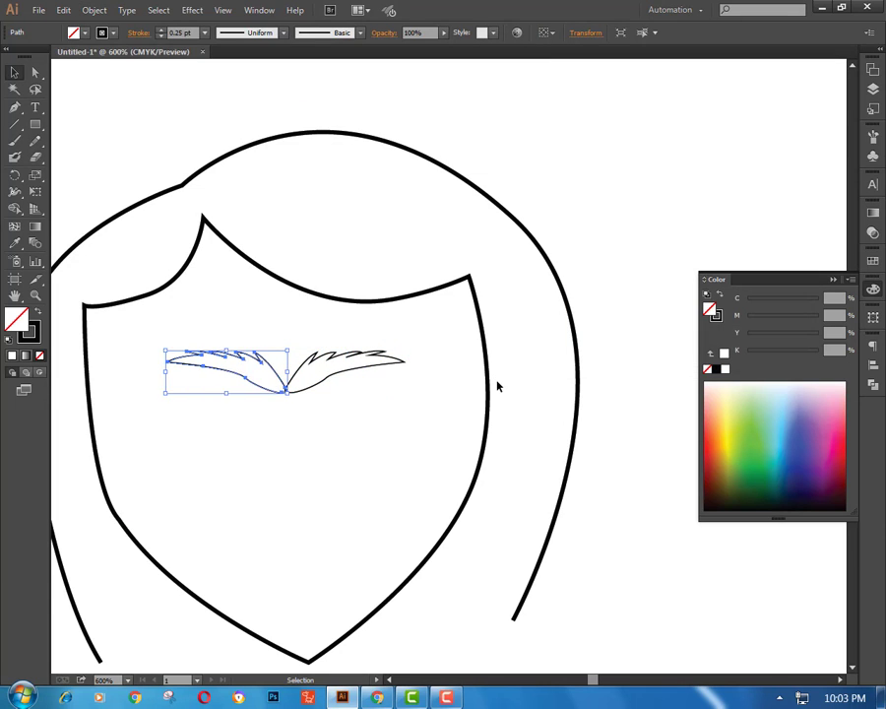
{"action": "key", "text": "Left"}
{"action": "key", "text": "Left"}
{"action": "key", "text": "Left"}
{"action": "key", "text": "ctrl+shift+a"}
{"action": "left_click", "coordinate": [297, 378]}
{"action": "key", "text": "Right"}
{"action": "key", "text": "Right"}
{"action": "left_click", "coordinate": [576, 248]}
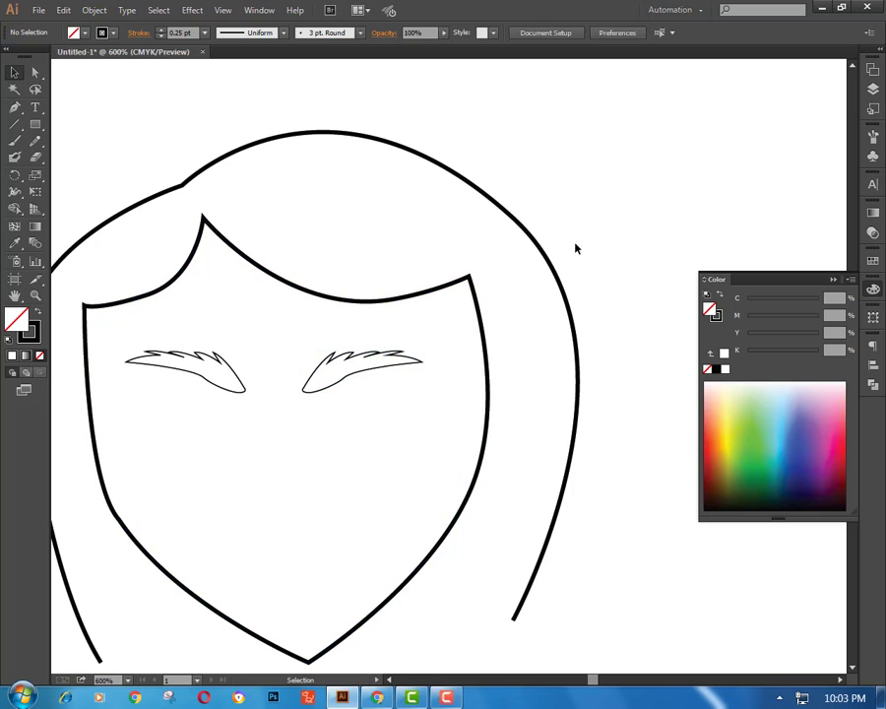
{"action": "left_click_drag", "start_coordinate": [295, 492], "coordinate": [355, 476]}
{"action": "key", "text": "ctrl+z"}
{"action": "scroll", "coordinate": [422, 421], "scroll_direction": "down", "scroll_amount": 2}
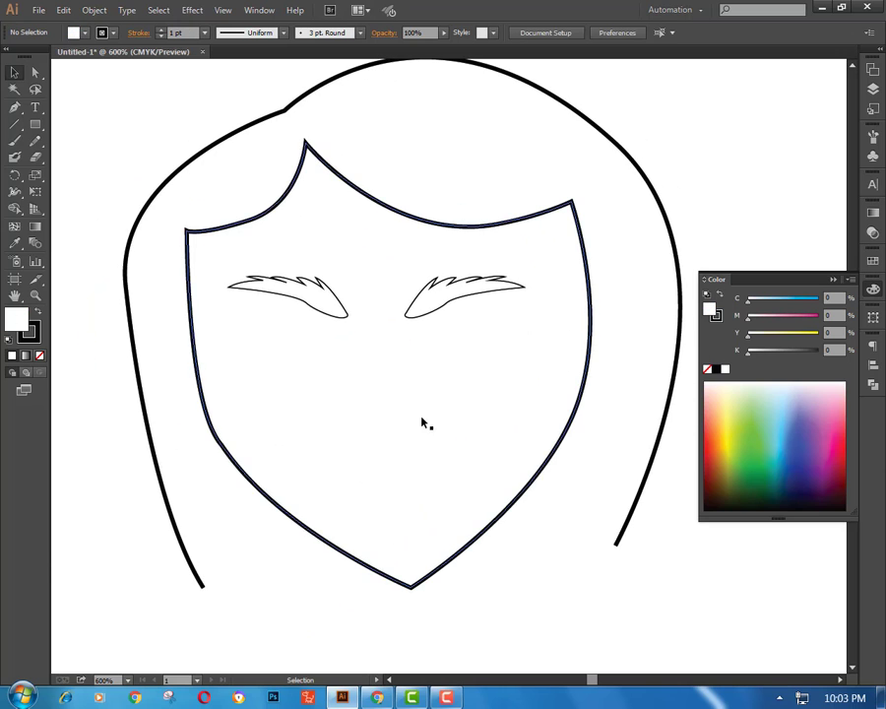
{"action": "scroll", "coordinate": [426, 424], "scroll_direction": "up", "scroll_amount": 2}
{"action": "scroll", "coordinate": [425, 423], "scroll_direction": "right", "scroll_amount": 2}
Step: Set the stroke to 0.25 pt and draw the upper eyelid curve below the right eyebrow
{"action": "key", "text": "p"}
{"action": "left_click", "coordinate": [327, 430]}
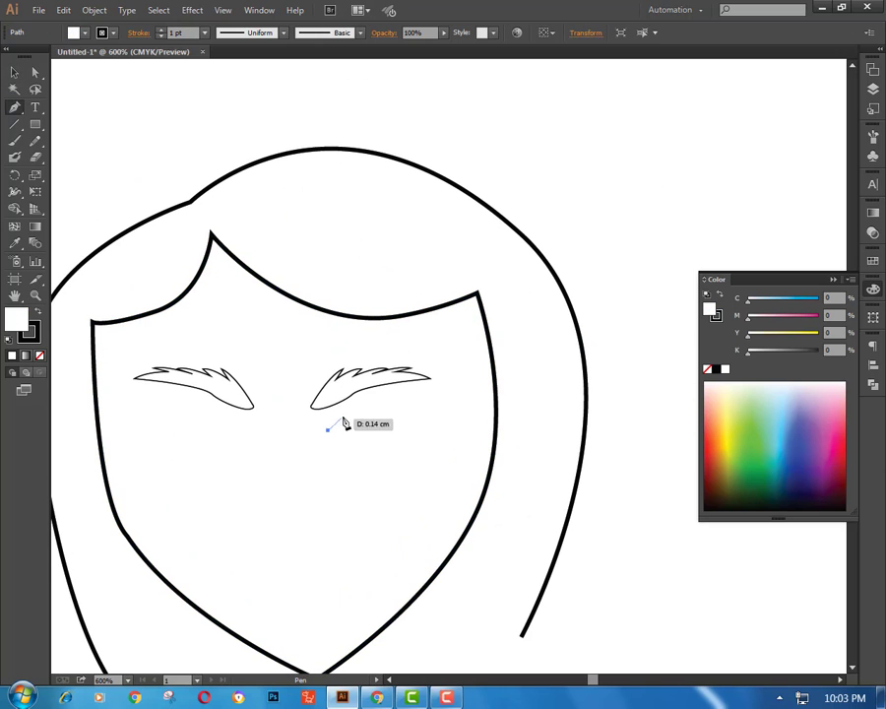
{"action": "left_click_drag", "start_coordinate": [395, 420], "coordinate": [398, 419]}
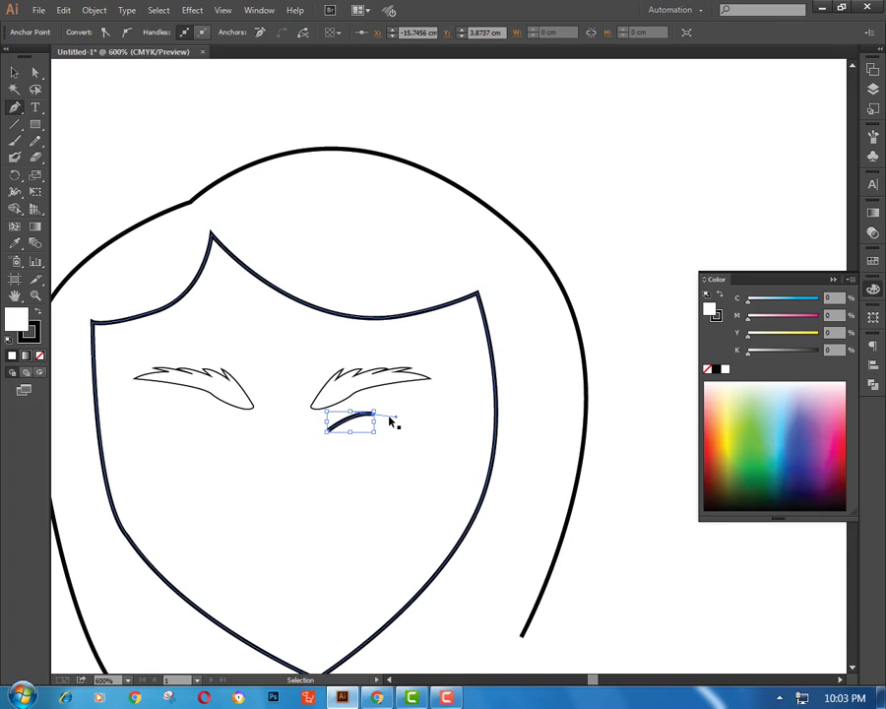
{"action": "key", "text": "ctrl+z"}
{"action": "left_click", "coordinate": [205, 33]}
{"action": "left_click", "coordinate": [223, 47]}
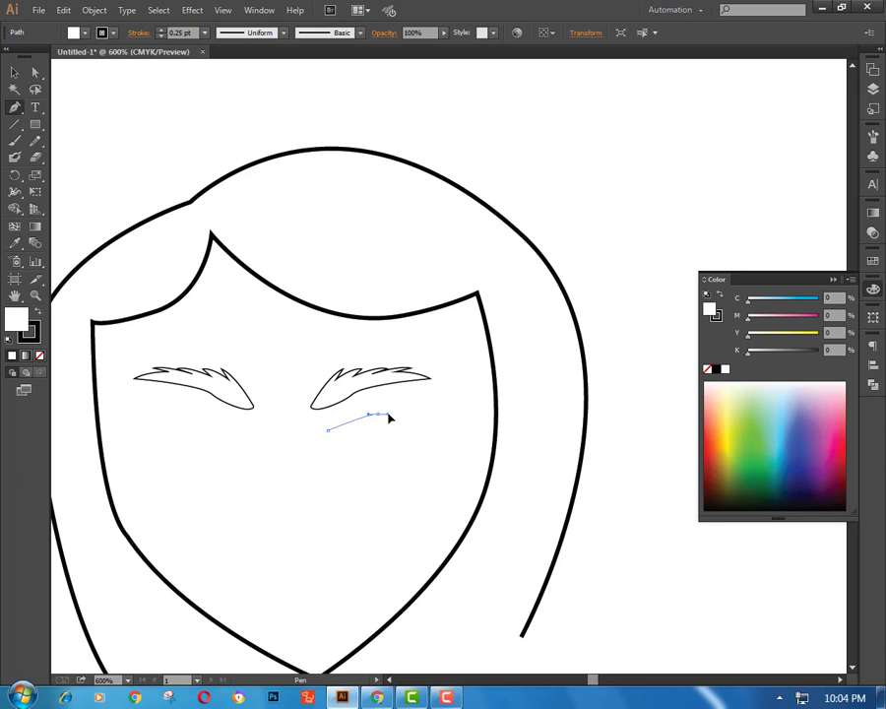
{"action": "left_click_drag", "start_coordinate": [392, 419], "coordinate": [403, 430]}
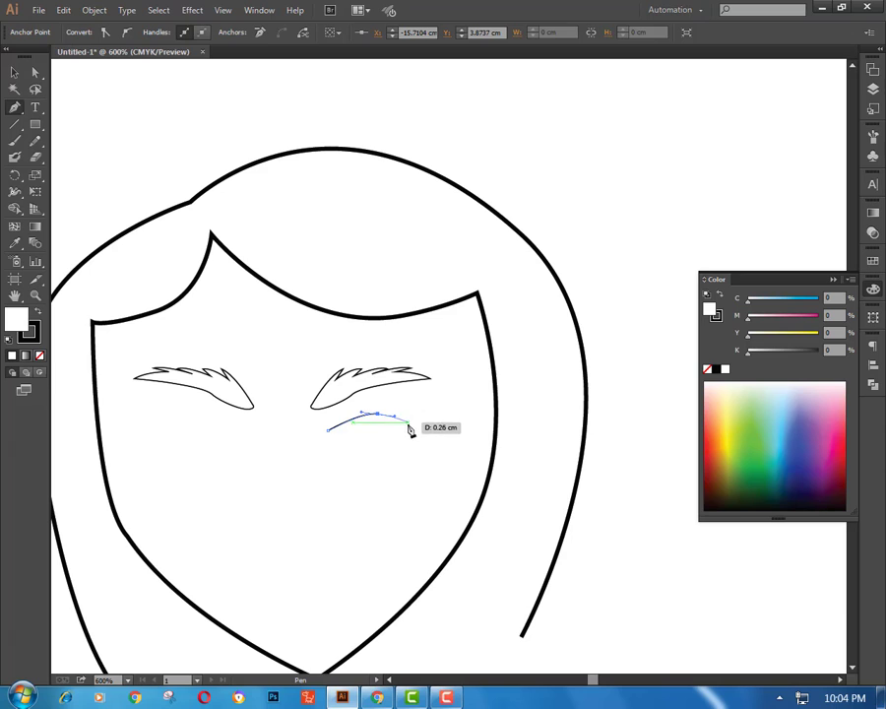
{"action": "key", "text": "ctrl+z"}
{"action": "mouse_move", "coordinate": [380, 412]}
{"action": "left_mouse_down"}
{"action": "mouse_move", "coordinate": [398, 424]}
{"action": "mouse_move", "coordinate": [368, 453]}
{"action": "left_mouse_up"}
{"action": "left_click", "coordinate": [340, 442], "text": "ctrl"}
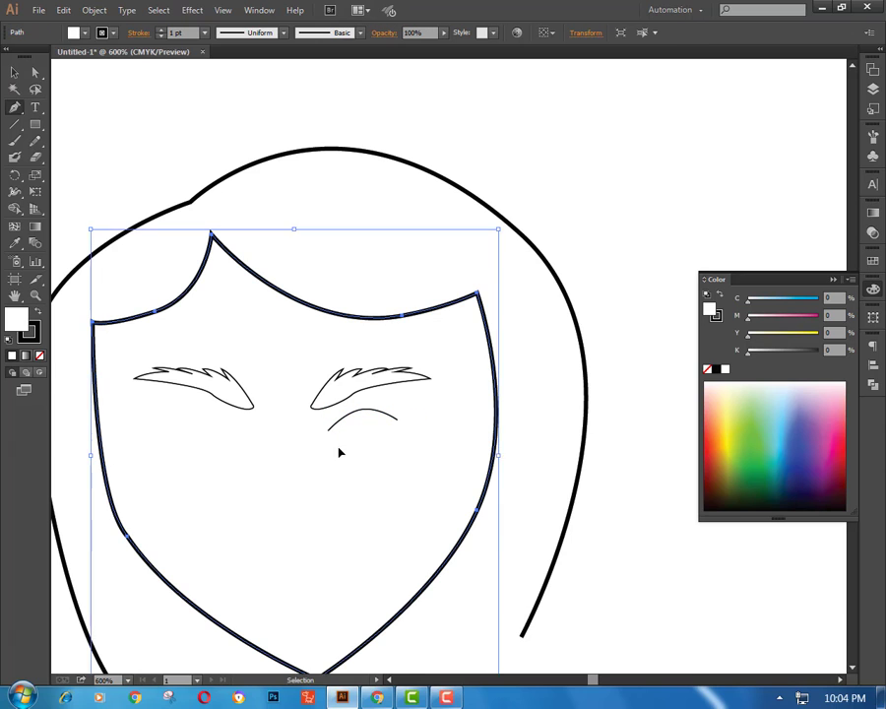
Step: At 1200% zoom, draw the lower eyelid with a pointed corner and close the eye shape
{"action": "key", "text": "ctrl+plus"}
{"action": "left_click_drag", "start_coordinate": [317, 417], "coordinate": [416, 337]}
{"action": "left_click", "coordinate": [302, 421]}
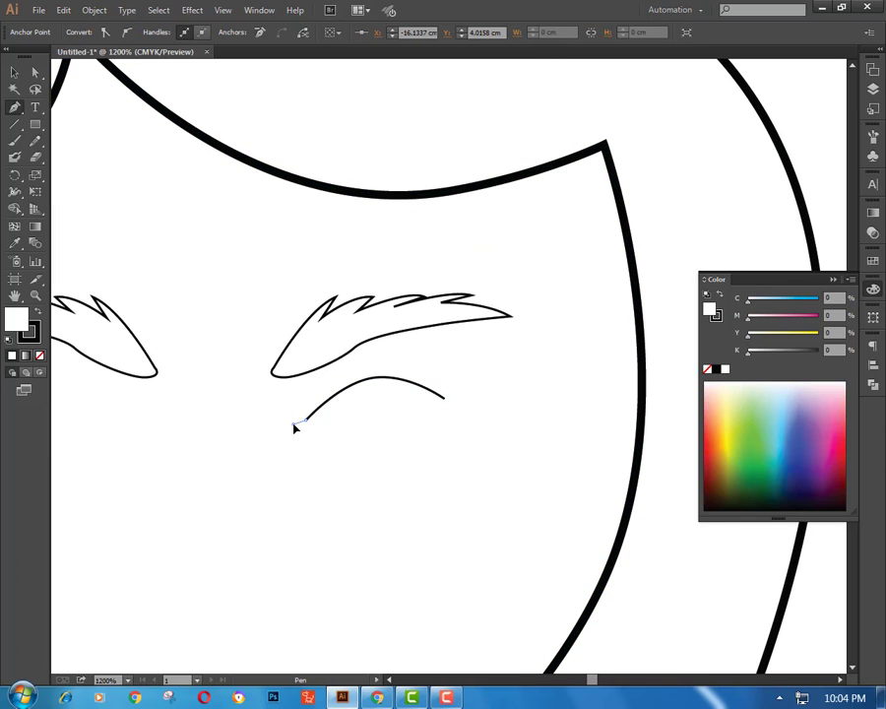
{"action": "mouse_move", "coordinate": [292, 427]}
{"action": "left_mouse_down"}
{"action": "mouse_move", "coordinate": [345, 449]}
{"action": "mouse_move", "coordinate": [440, 425]}
{"action": "left_mouse_up"}
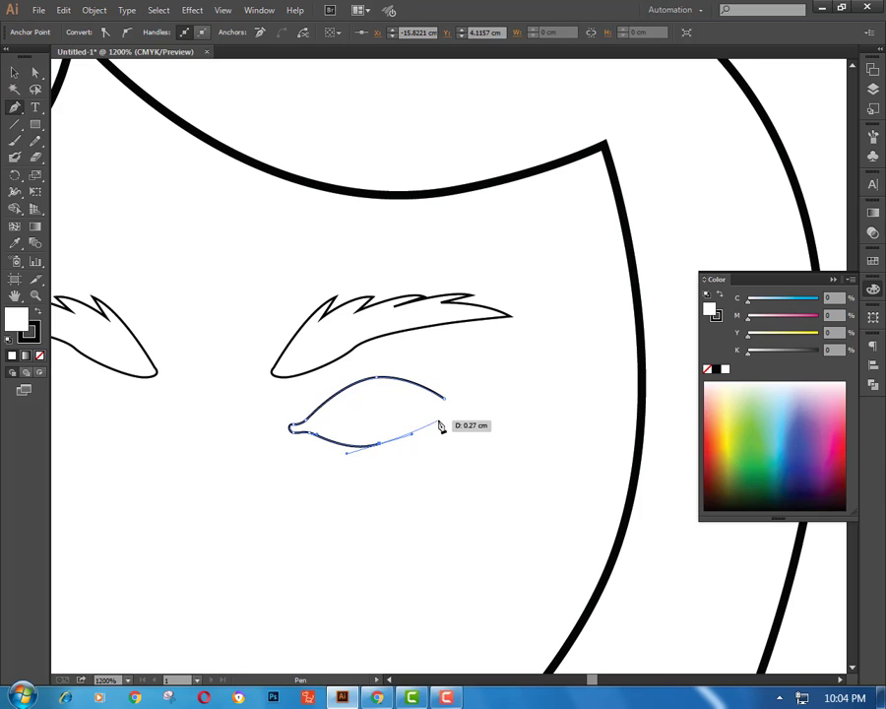
{"action": "left_click", "coordinate": [446, 400]}
{"action": "left_click", "coordinate": [431, 433], "text": "ctrl"}
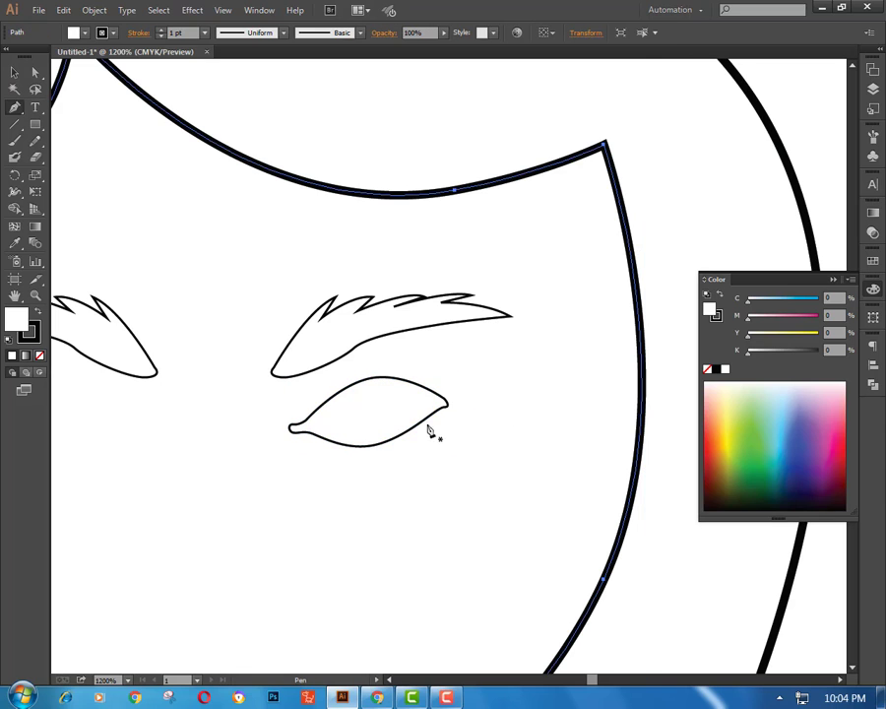
Step: Nudge the eye's right corner anchor slightly outward
{"action": "left_click", "coordinate": [449, 409], "text": "ctrl"}
{"action": "key", "text": "a"}
{"action": "left_click", "coordinate": [449, 414]}
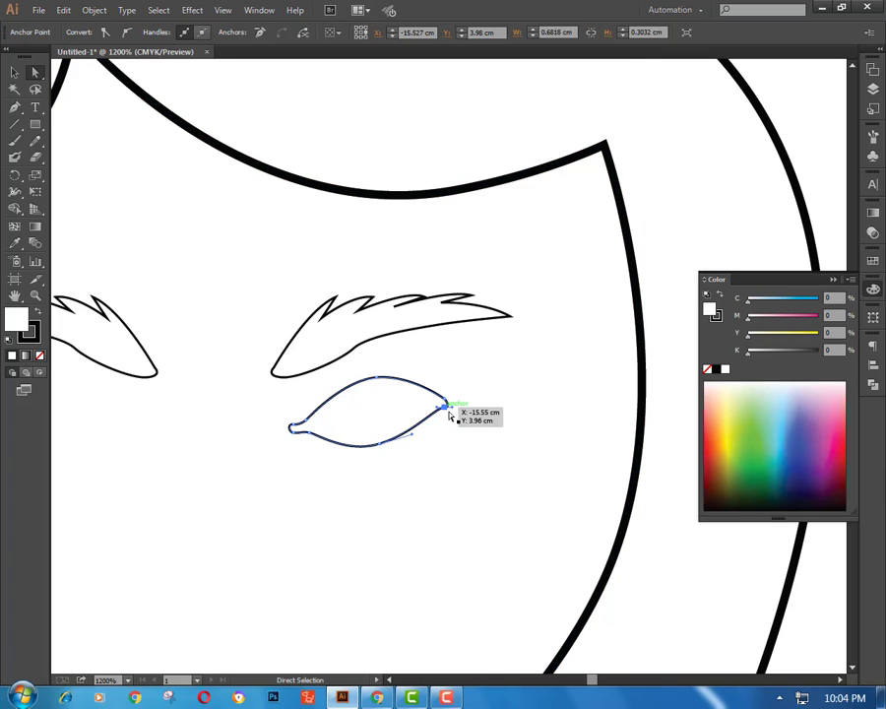
{"action": "left_click_drag", "start_coordinate": [449, 414], "coordinate": [453, 413]}
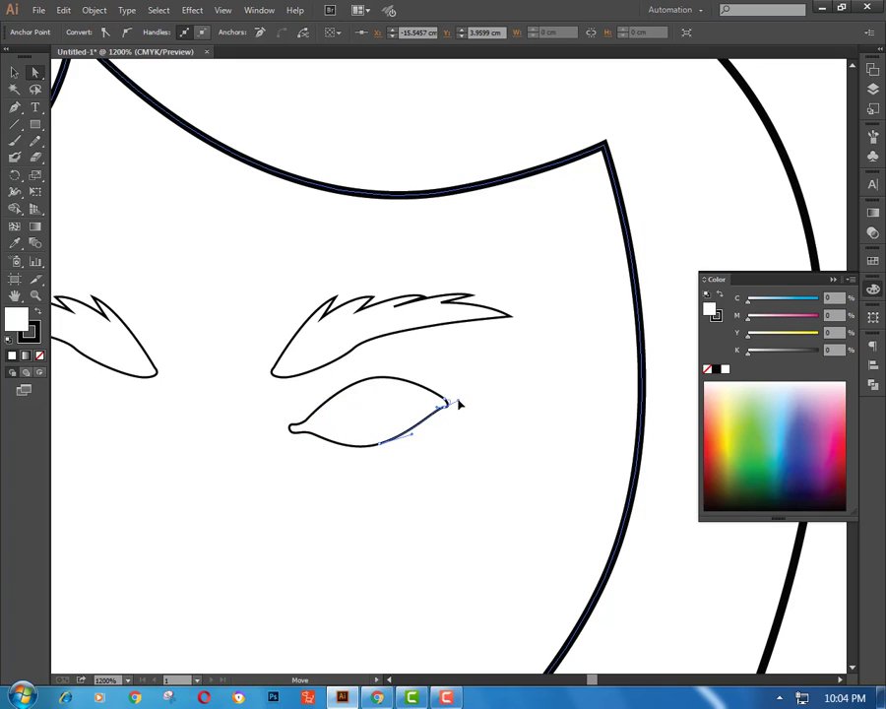
{"action": "left_click", "coordinate": [227, 374], "text": "ctrl"}
Step: Start a crease line at the eye's inner corner
{"action": "left_click", "coordinate": [16, 109]}
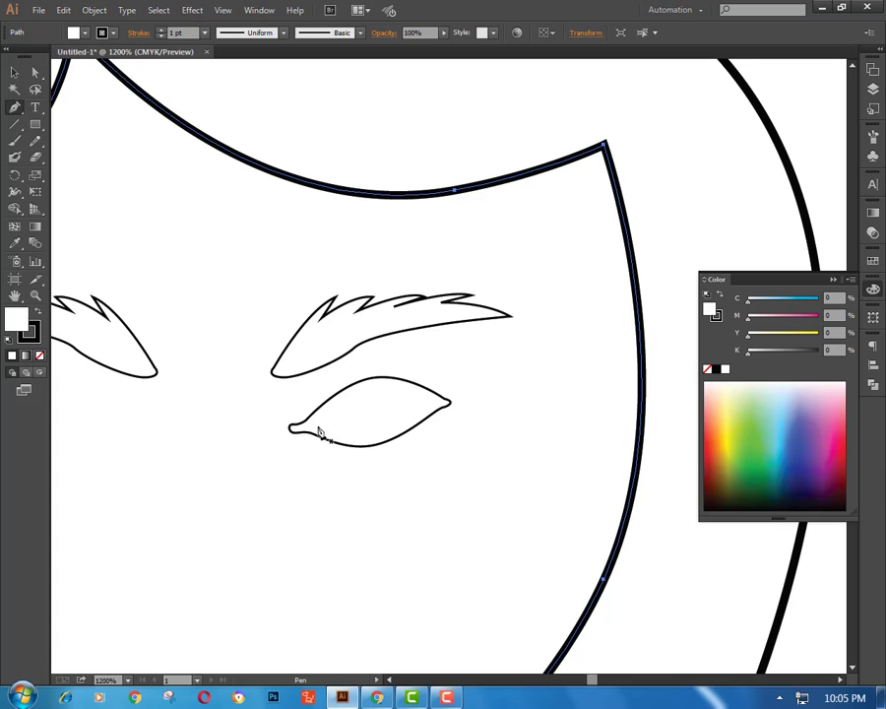
{"action": "left_click", "coordinate": [312, 429], "text": "ctrl"}
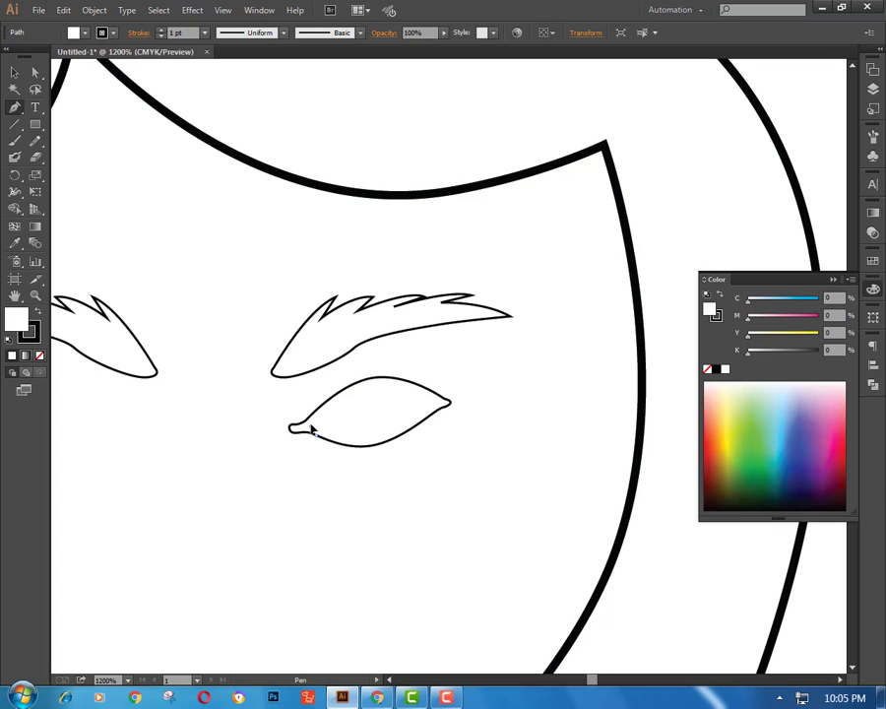
{"action": "left_click", "coordinate": [311, 429], "text": "ctrl"}
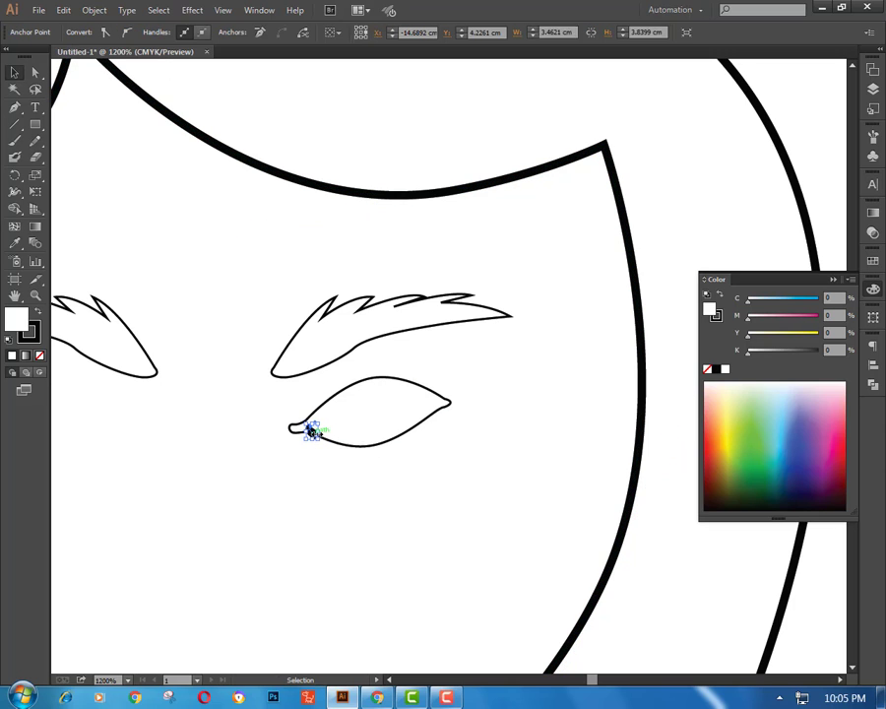
{"action": "left_click", "coordinate": [302, 466]}
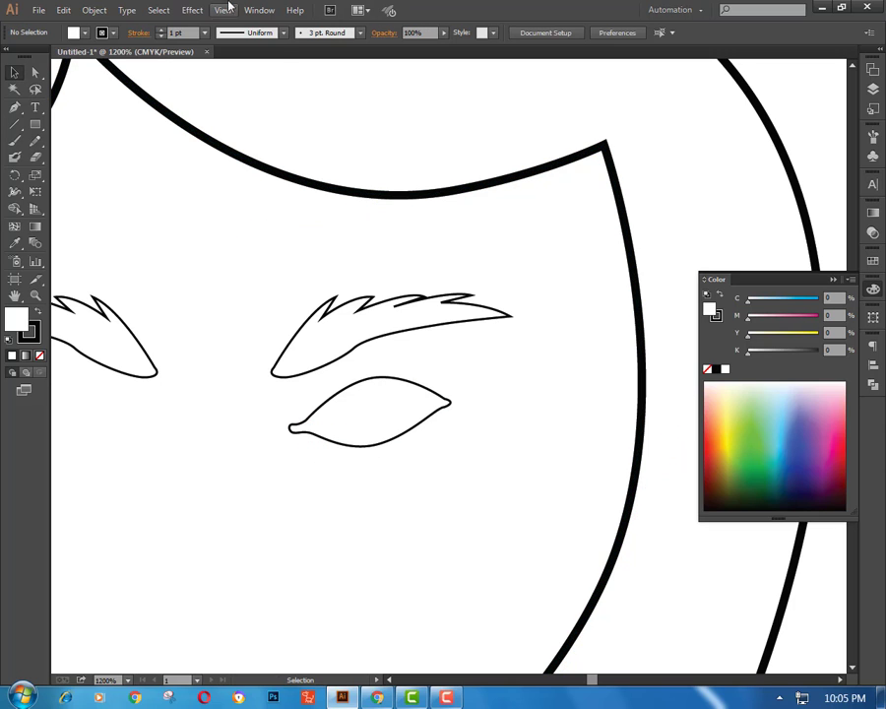
{"action": "left_click", "coordinate": [14, 106]}
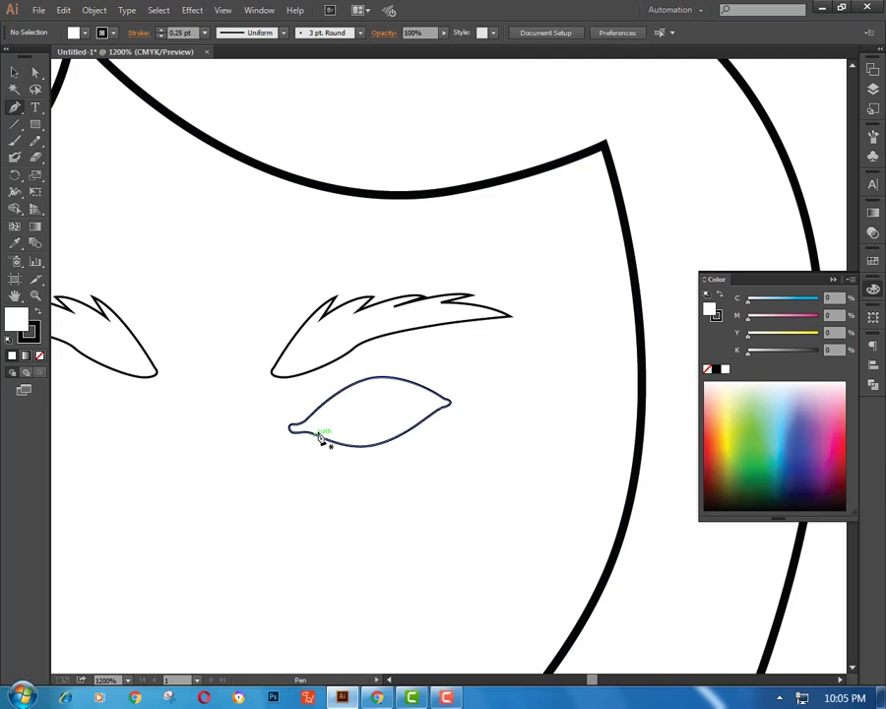
{"action": "left_click", "coordinate": [313, 430]}
Step: Draw the crease curve from the inner corner toward the eye's right corner
{"action": "mouse_move", "coordinate": [314, 424]}
{"action": "left_mouse_down"}
{"action": "mouse_move", "coordinate": [378, 378]}
{"action": "mouse_move", "coordinate": [399, 383]}
{"action": "mouse_move", "coordinate": [400, 368]}
{"action": "left_mouse_up"}
{"action": "left_click", "coordinate": [257, 390], "text": "ctrl"}
{"action": "scroll", "coordinate": [349, 361], "scroll_direction": "down", "scroll_amount": 1}
{"action": "left_click", "coordinate": [313, 413]}
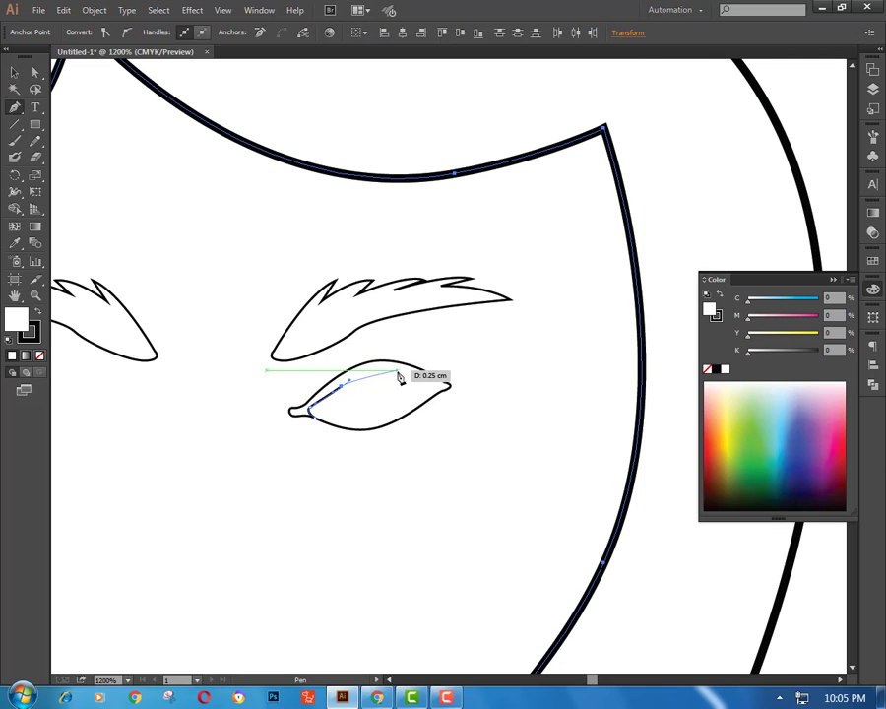
{"action": "left_click", "coordinate": [432, 391]}
{"action": "left_click_drag", "start_coordinate": [445, 392], "coordinate": [448, 391]}
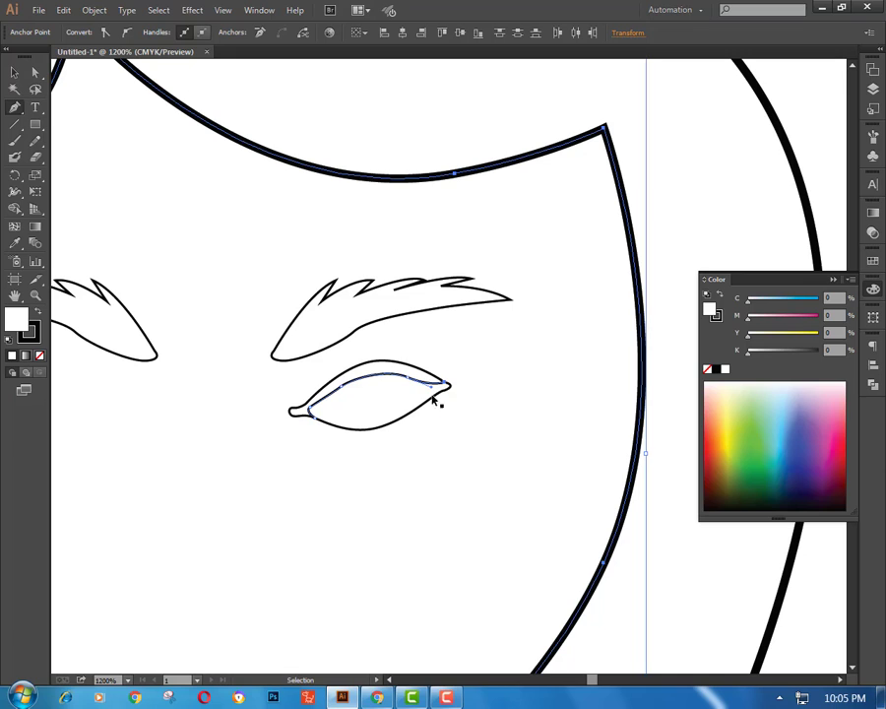
{"action": "left_click_drag", "start_coordinate": [310, 412], "coordinate": [366, 370]}
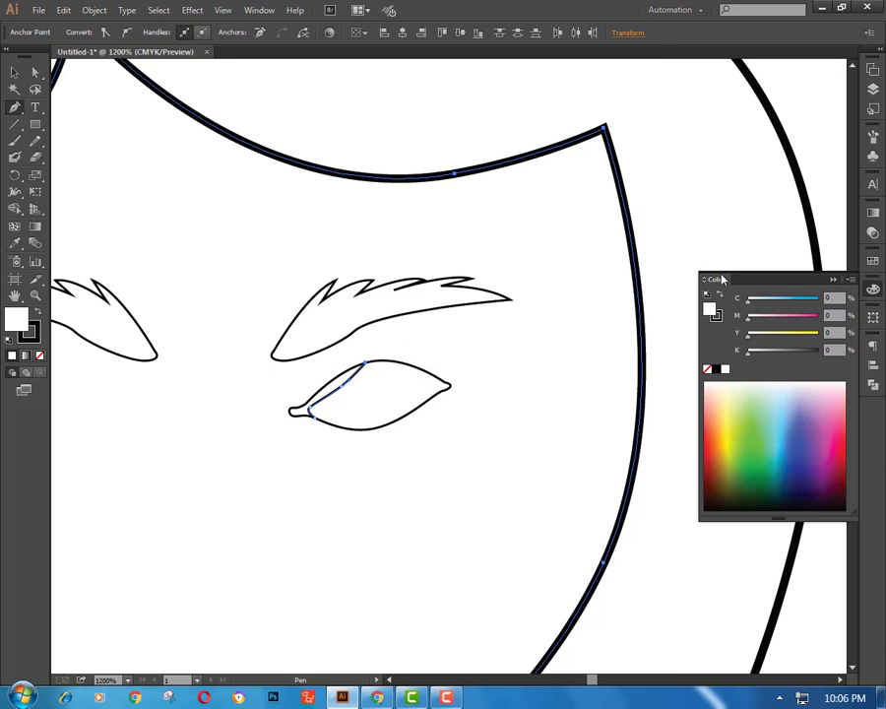
{"action": "left_click", "coordinate": [277, 276], "text": "ctrl"}
Step: At 2400% zoom, reshape the crease's ends and middle to follow the upper lid
{"action": "mouse_move", "coordinate": [335, 453]}
{"action": "left_mouse_down"}
{"action": "mouse_move", "coordinate": [328, 424]}
{"action": "mouse_move", "coordinate": [272, 440]}
{"action": "mouse_move", "coordinate": [423, 587]}
{"action": "left_mouse_up"}
{"action": "key", "text": "ctrl+equal"}
{"action": "key", "text": "ctrl+equal"}
{"action": "left_click", "coordinate": [424, 394], "text": "ctrl"}
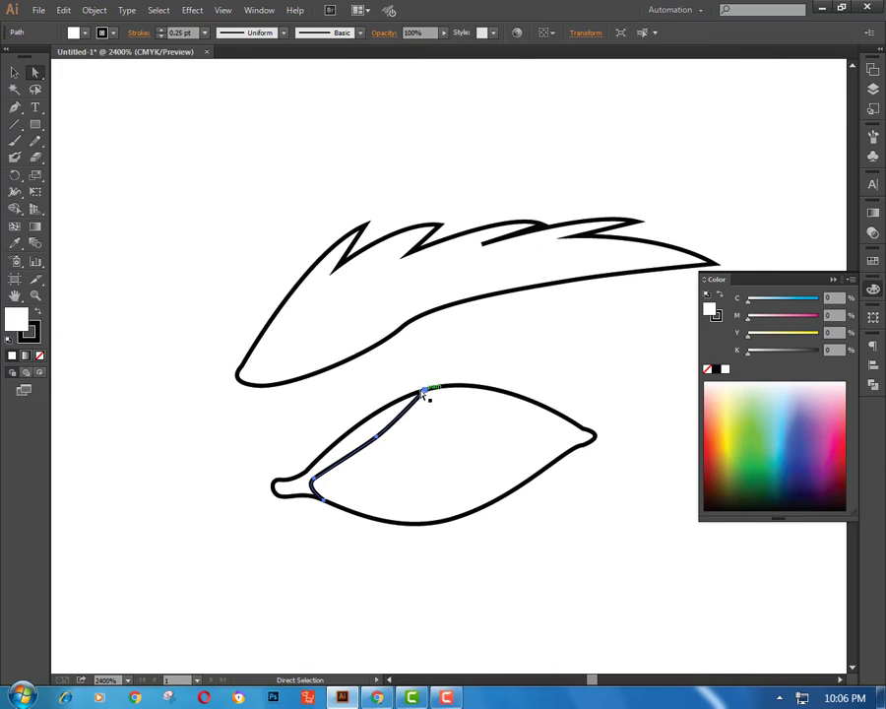
{"action": "left_click_drag", "start_coordinate": [426, 394], "coordinate": [434, 420]}
{"action": "mouse_move", "coordinate": [312, 482]}
{"action": "left_mouse_down"}
{"action": "mouse_move", "coordinate": [331, 504]}
{"action": "mouse_move", "coordinate": [313, 493]}
{"action": "left_mouse_up"}
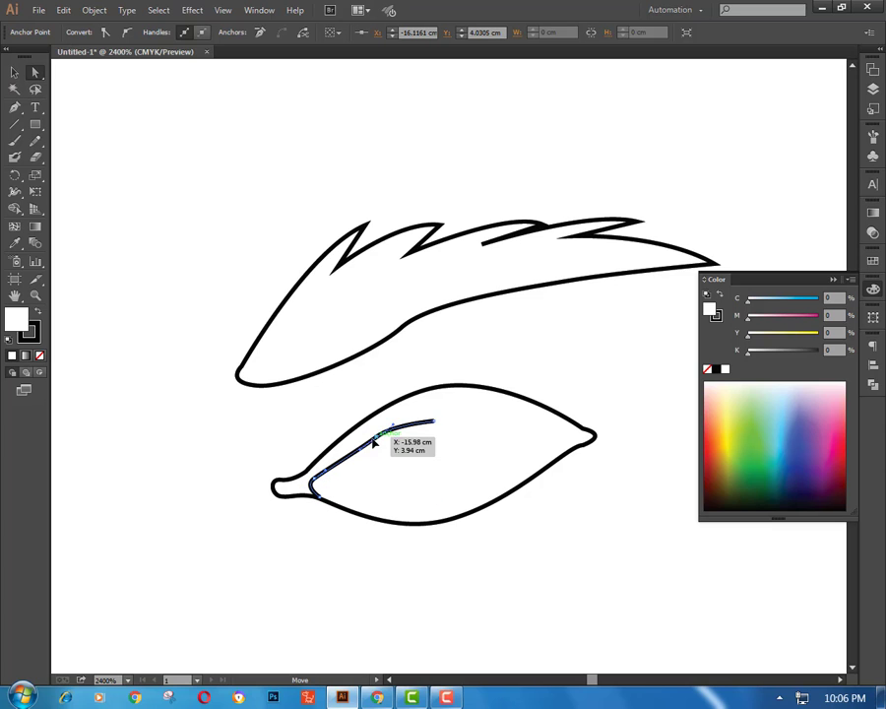
{"action": "left_click_drag", "start_coordinate": [373, 443], "coordinate": [373, 431]}
{"action": "left_click", "coordinate": [320, 478]}
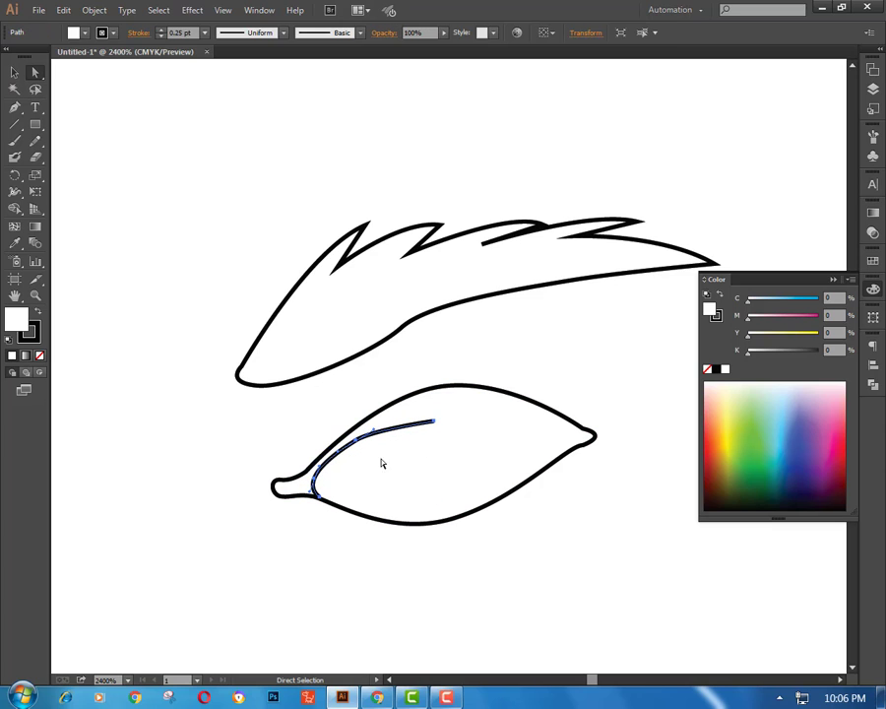
{"action": "left_click_drag", "start_coordinate": [429, 426], "coordinate": [384, 407]}
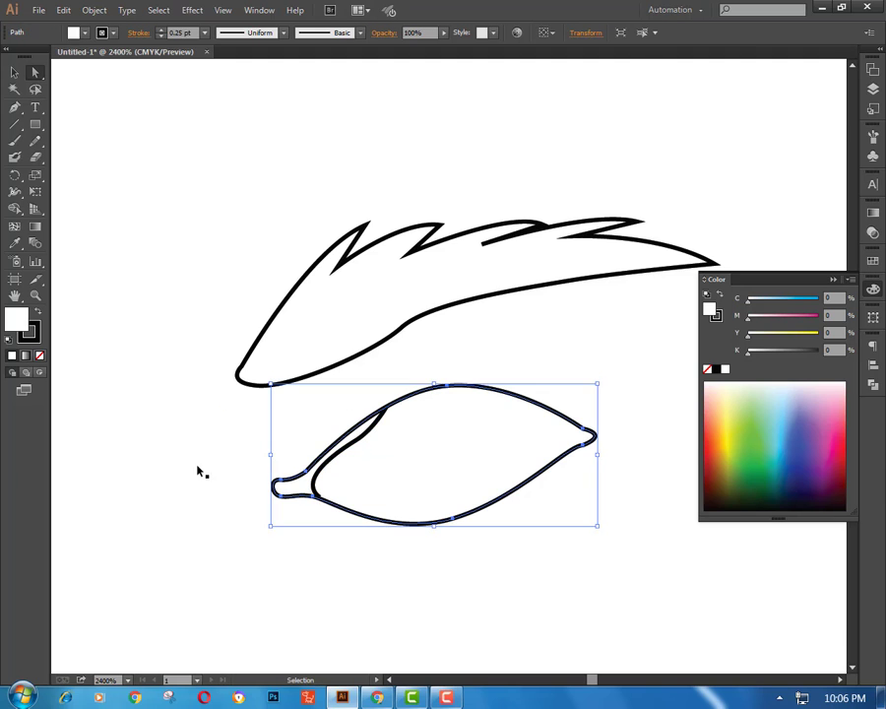
{"action": "left_click_drag", "start_coordinate": [394, 548], "coordinate": [295, 548]}
Step: Draw an ellipse iris inside the eye with black fill and no stroke
{"action": "left_click_drag", "start_coordinate": [35, 124], "coordinate": [108, 156]}
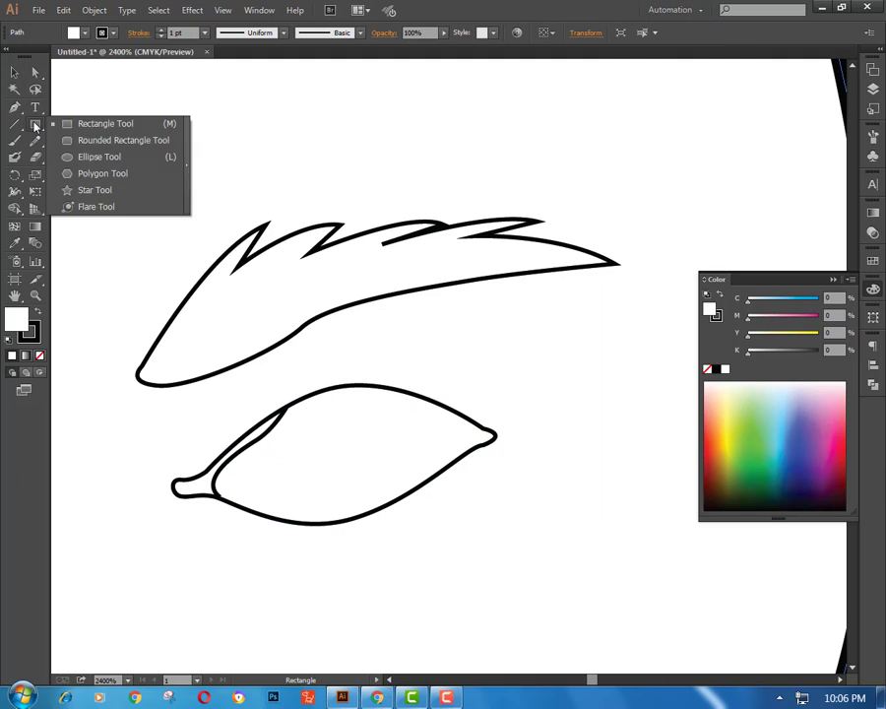
{"action": "left_click_drag", "start_coordinate": [320, 471], "coordinate": [374, 514]}
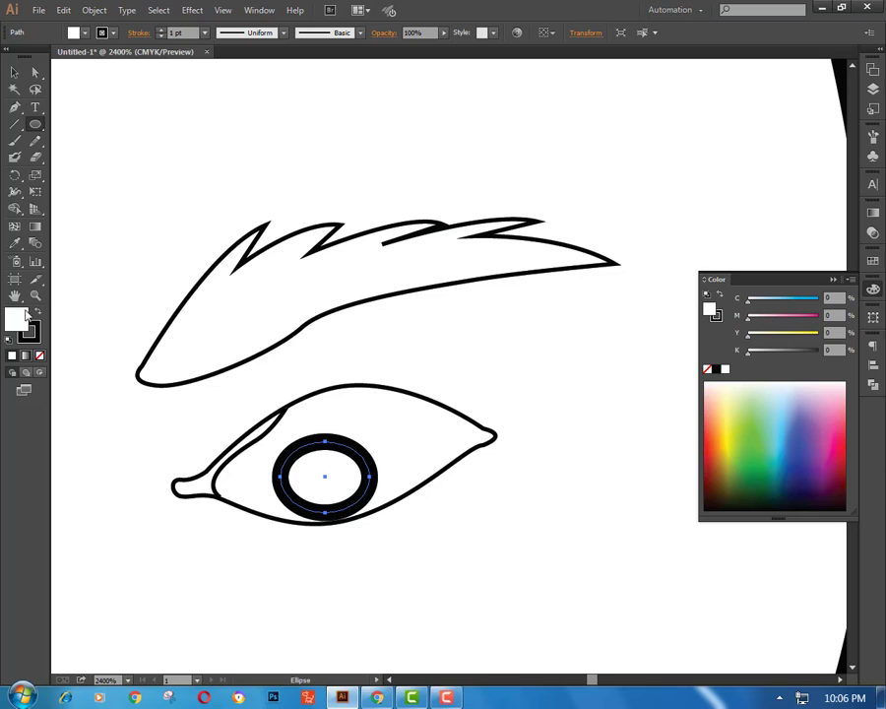
{"action": "key", "text": "shift+x"}
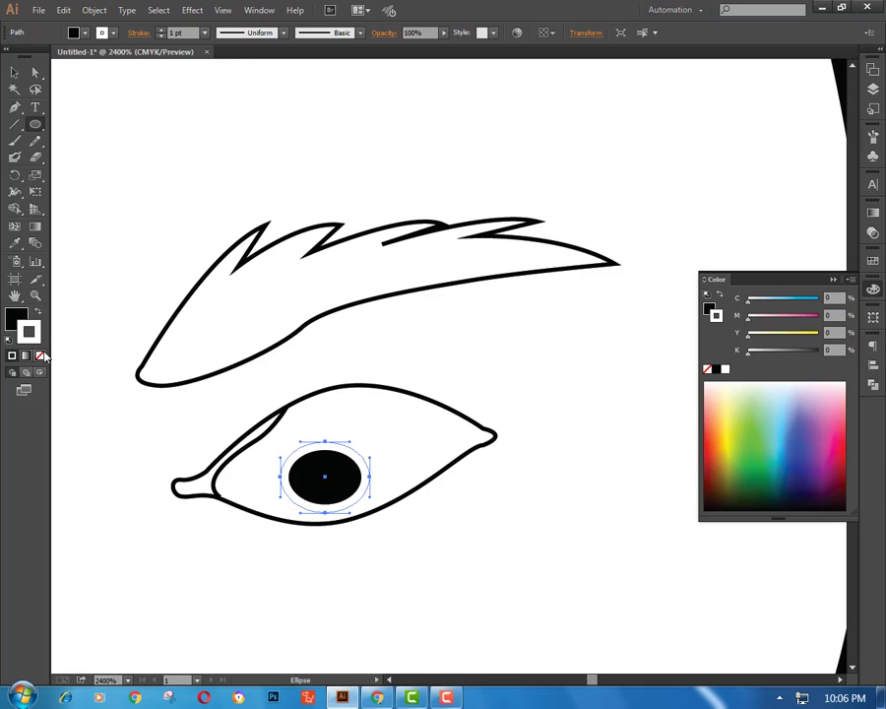
{"action": "left_click", "coordinate": [302, 485]}
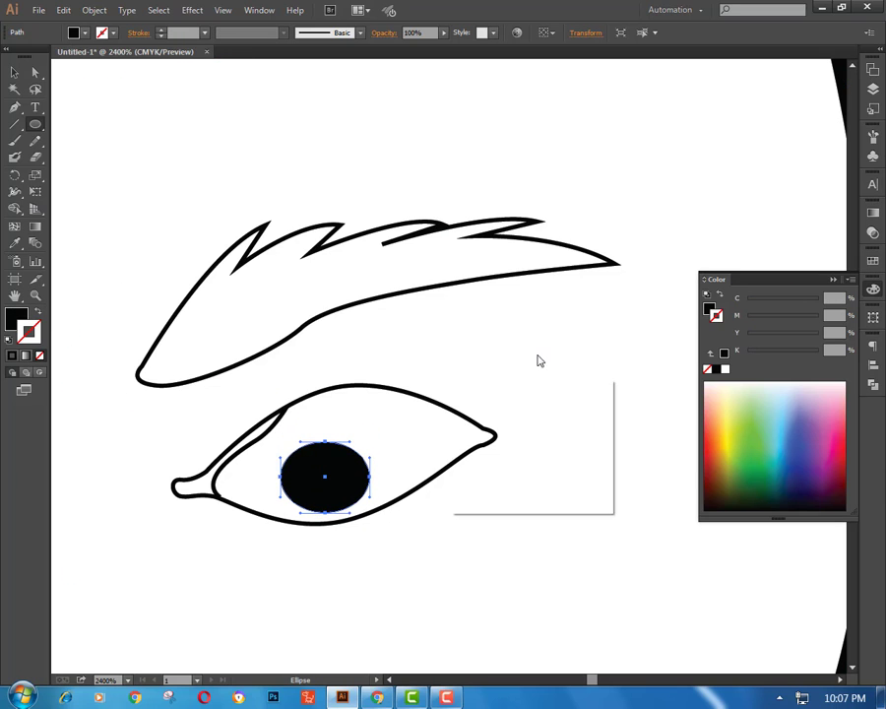
Step: Move the black pupil slightly upward and zoom in to 3200% on the eye
{"action": "key", "text": "a"}
{"action": "left_click", "coordinate": [388, 371]}
{"action": "scroll", "coordinate": [388, 372], "scroll_direction": "down", "scroll_amount": 2}
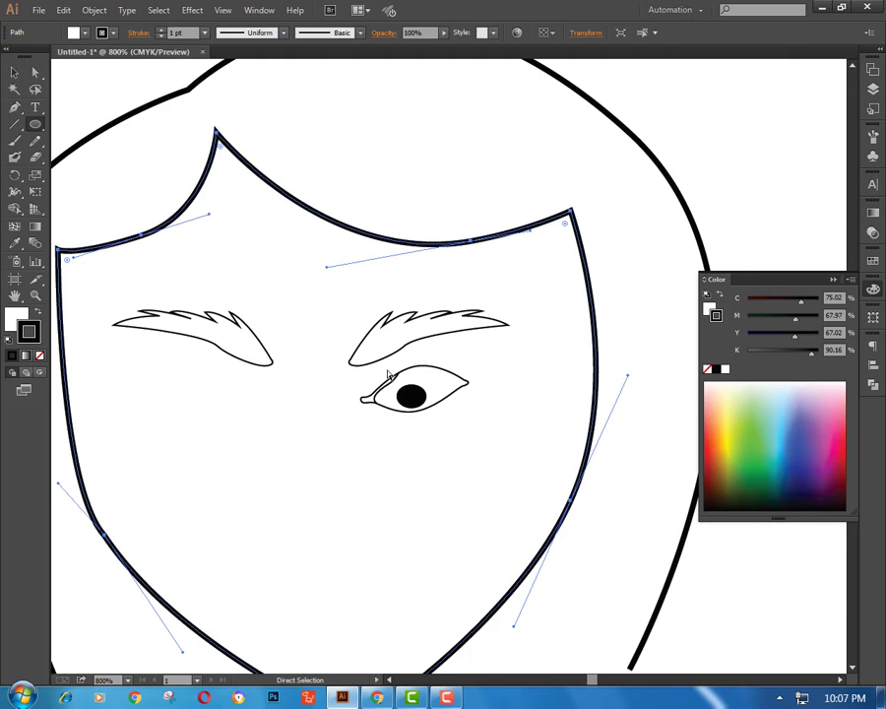
{"action": "scroll", "coordinate": [389, 375], "scroll_direction": "up", "scroll_amount": 1}
{"action": "scroll", "coordinate": [390, 375], "scroll_direction": "down", "scroll_amount": 2}
{"action": "scroll", "coordinate": [390, 373], "scroll_direction": "up", "scroll_amount": 2}
{"action": "key", "text": "v"}
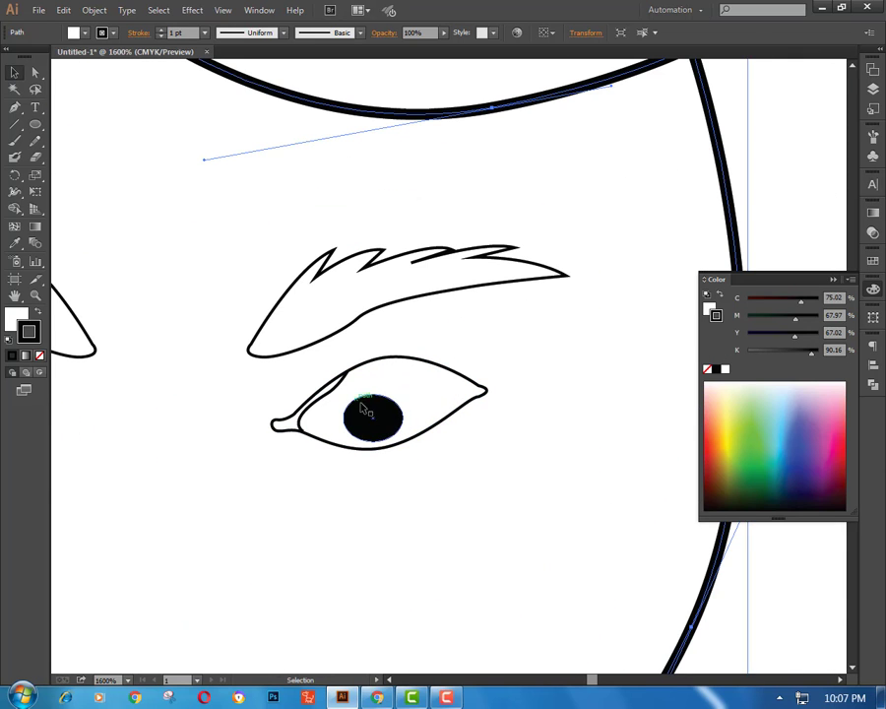
{"action": "left_click_drag", "start_coordinate": [374, 417], "coordinate": [374, 413]}
{"action": "left_click", "coordinate": [366, 465]}
{"action": "key", "text": "ctrl+="}
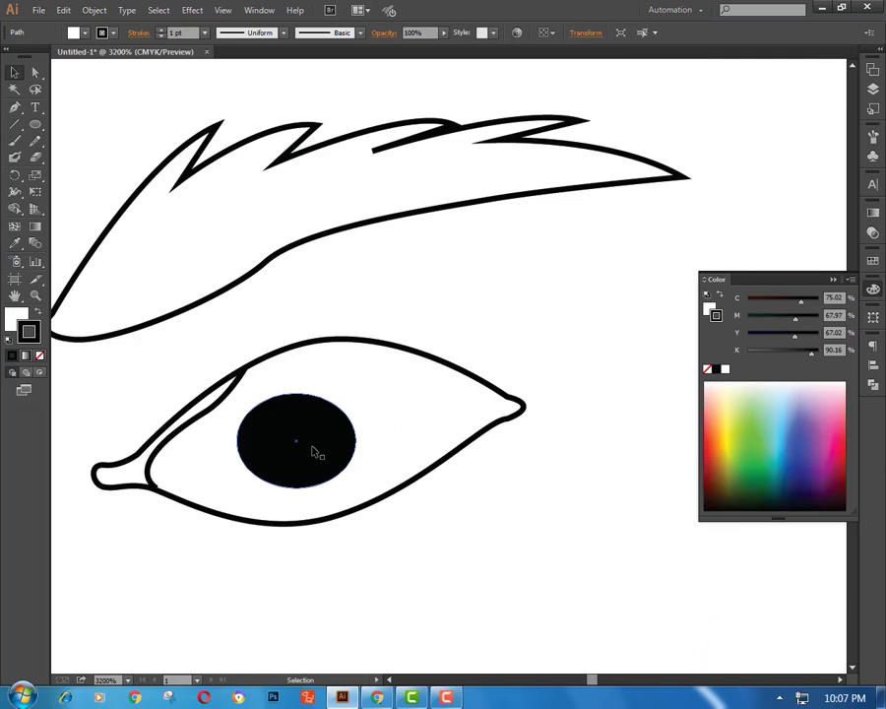
{"action": "left_click", "coordinate": [312, 451]}
Step: Draw a thin 0.25 pt pointed spike on the right eye's lower outline
{"action": "key", "text": "p"}
{"action": "left_click", "coordinate": [336, 451]}
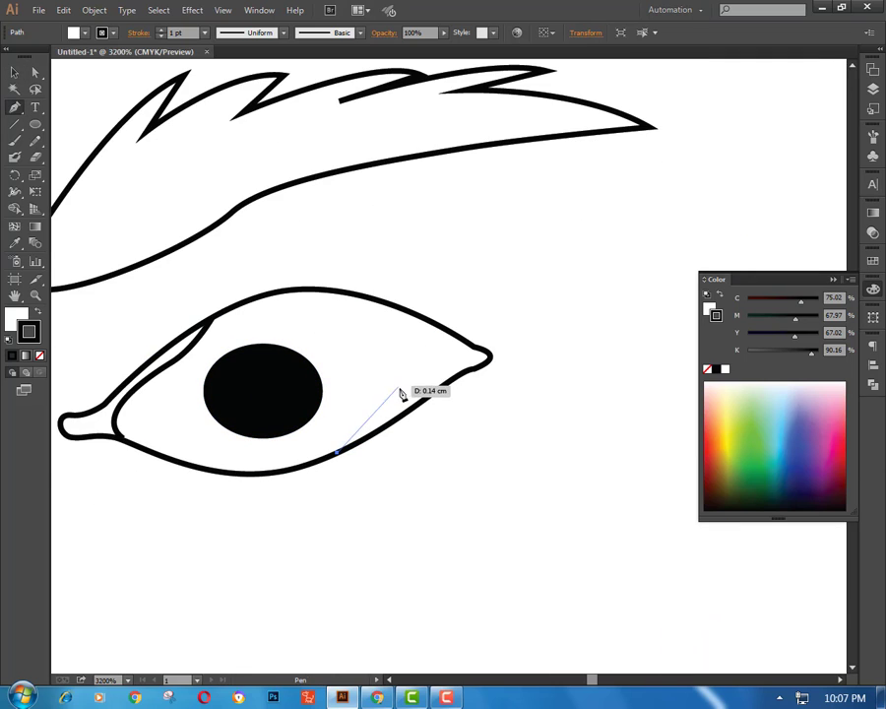
{"action": "key", "text": "ctrl+z"}
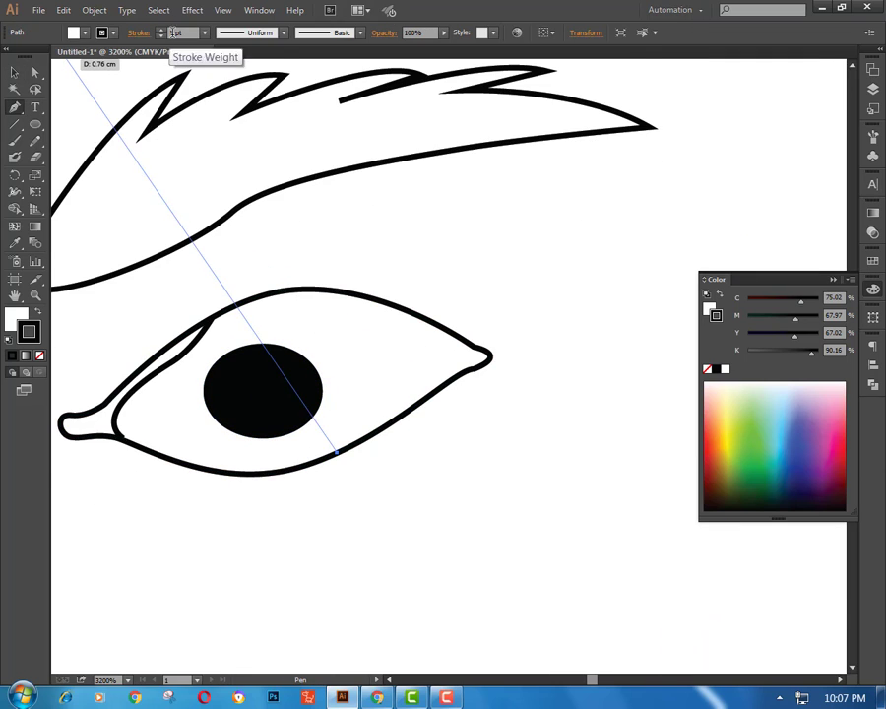
{"action": "left_click", "coordinate": [205, 34]}
{"action": "left_click", "coordinate": [212, 49]}
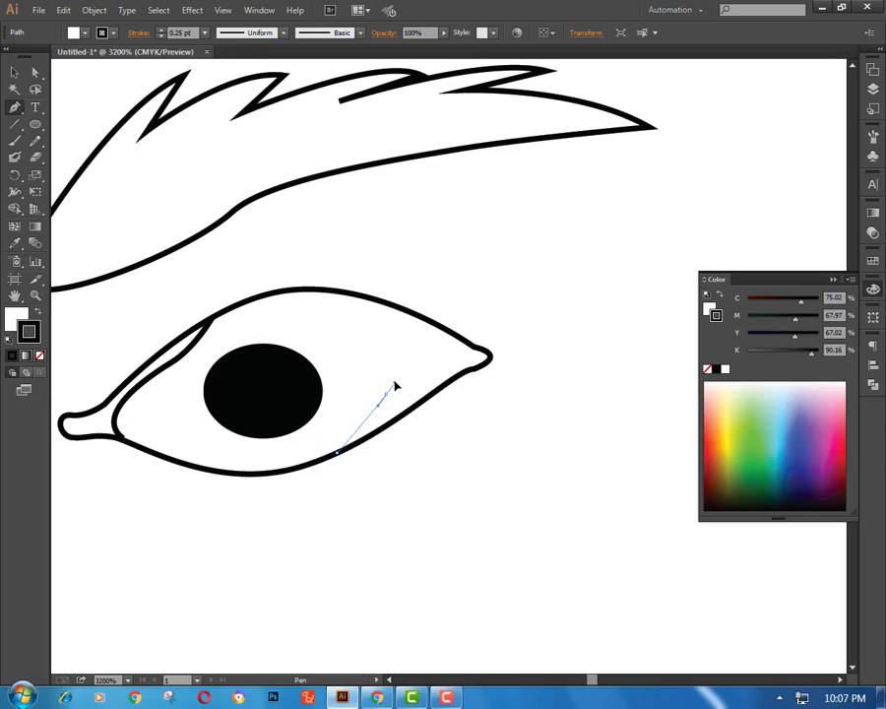
{"action": "left_click", "coordinate": [368, 437]}
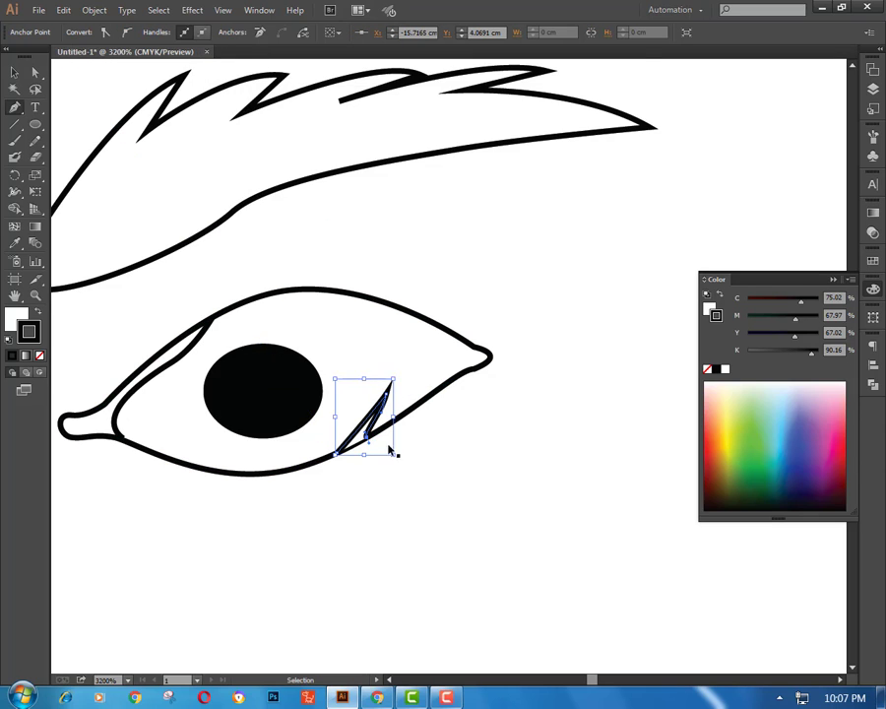
{"action": "left_click", "coordinate": [388, 447], "text": "ctrl"}
Step: Draw a second spike at the eye's upper outer corner with a black 1 pt stroke
{"action": "left_click", "coordinate": [378, 298]}
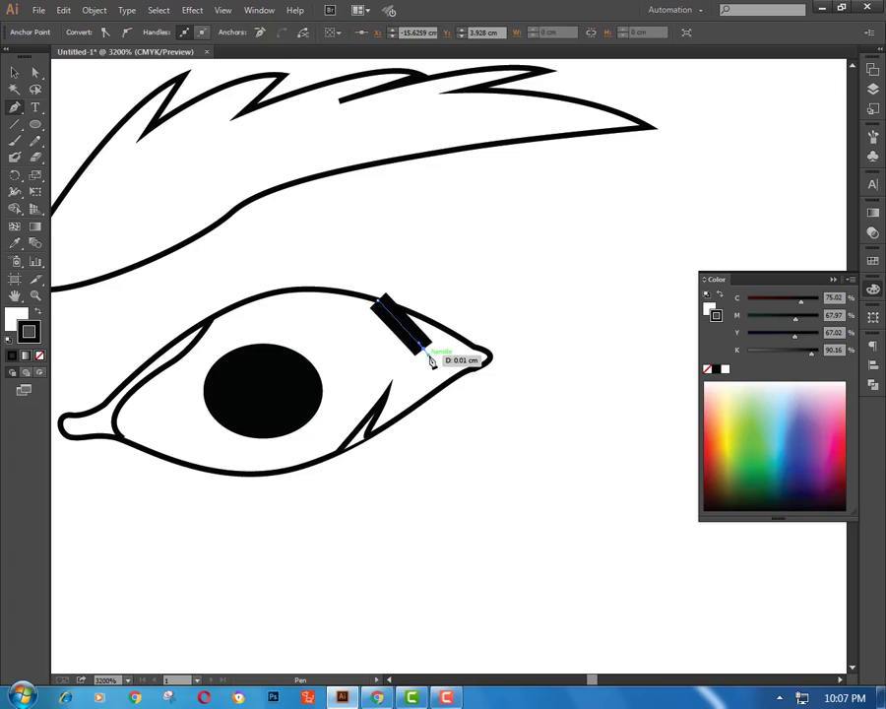
{"action": "left_click", "coordinate": [201, 34]}
{"action": "left_click", "coordinate": [227, 43]}
{"action": "key", "text": "/"}
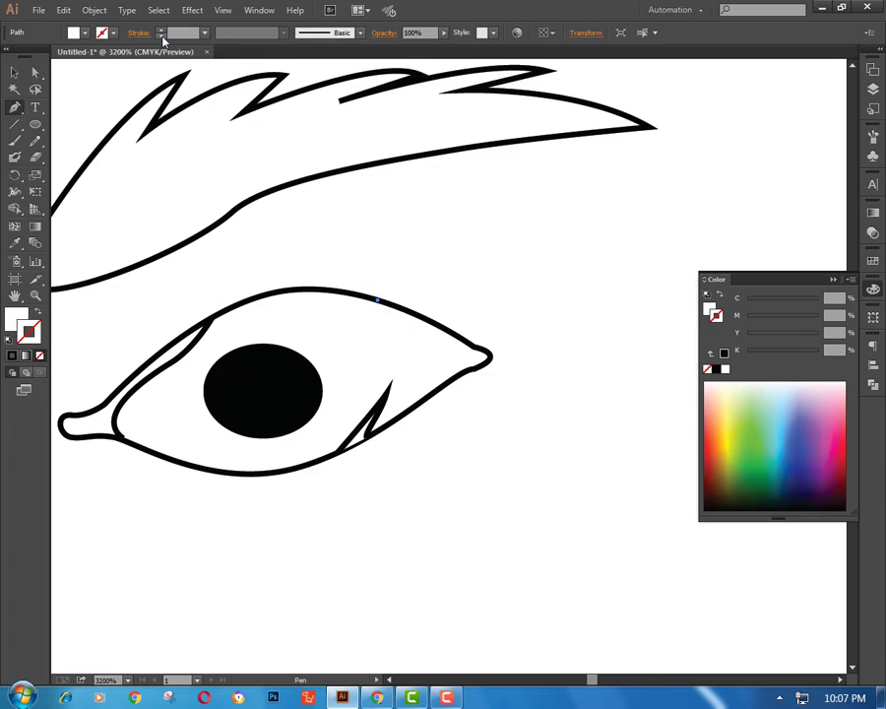
{"action": "mouse_move", "coordinate": [427, 358]}
{"action": "left_mouse_down"}
{"action": "mouse_move", "coordinate": [429, 335]}
{"action": "mouse_move", "coordinate": [152, 302]}
{"action": "mouse_move", "coordinate": [470, 314]}
{"action": "left_mouse_up"}
{"action": "key", "text": "ctrl+z"}
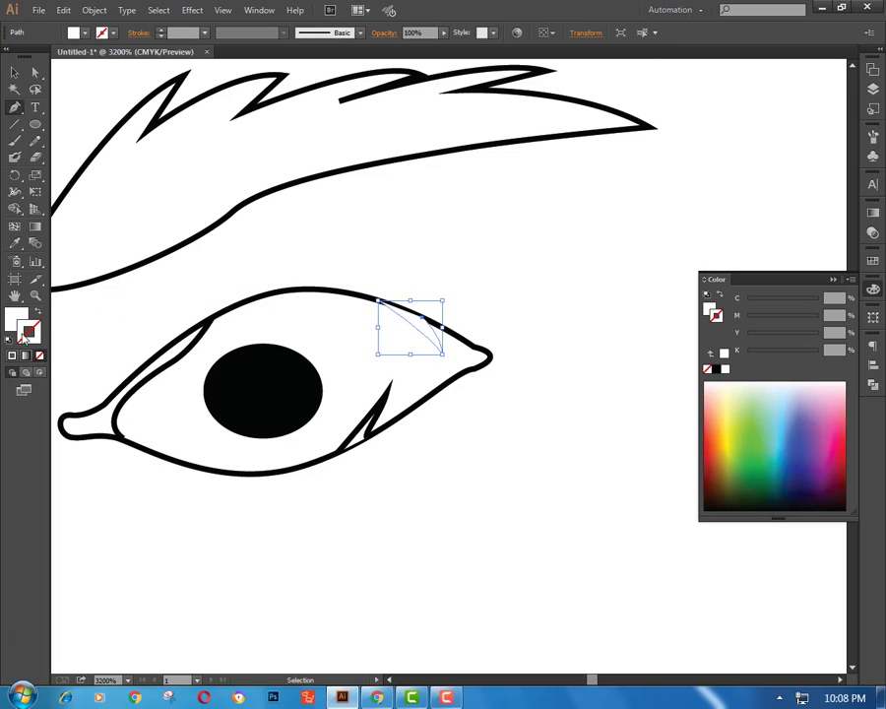
{"action": "key", "text": "d"}
{"action": "left_click", "coordinate": [204, 32]}
{"action": "left_click", "coordinate": [224, 89]}
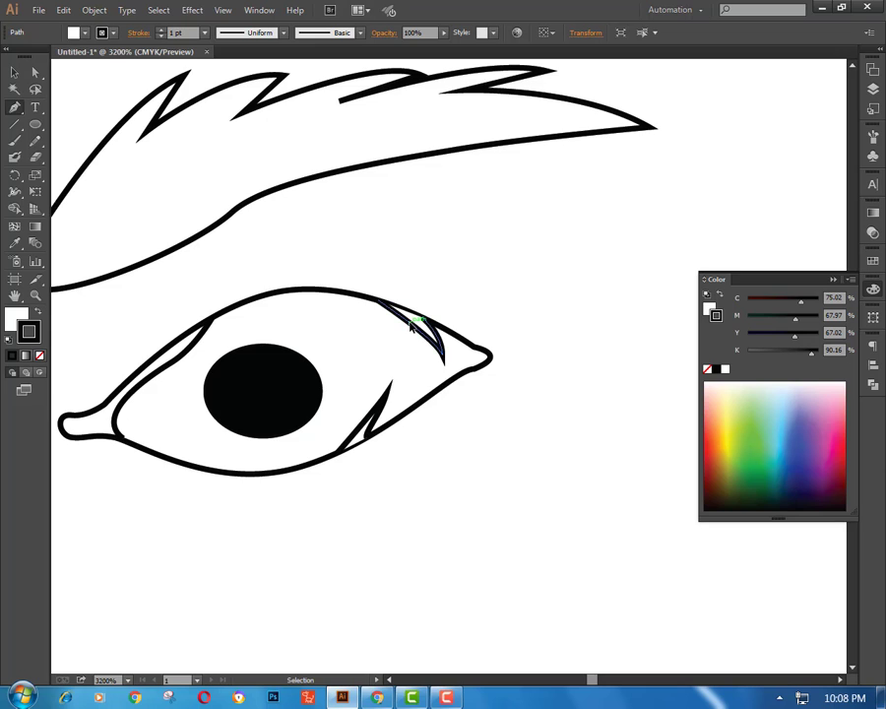
{"action": "left_click", "coordinate": [441, 303], "text": "ctrl"}
Step: Draw a small stroke-less white highlight ellipse inside the pupil
{"action": "key", "text": "ctrl+minus"}
{"action": "key", "text": "ctrl+minus"}
{"action": "key", "text": "ctrl+minus"}
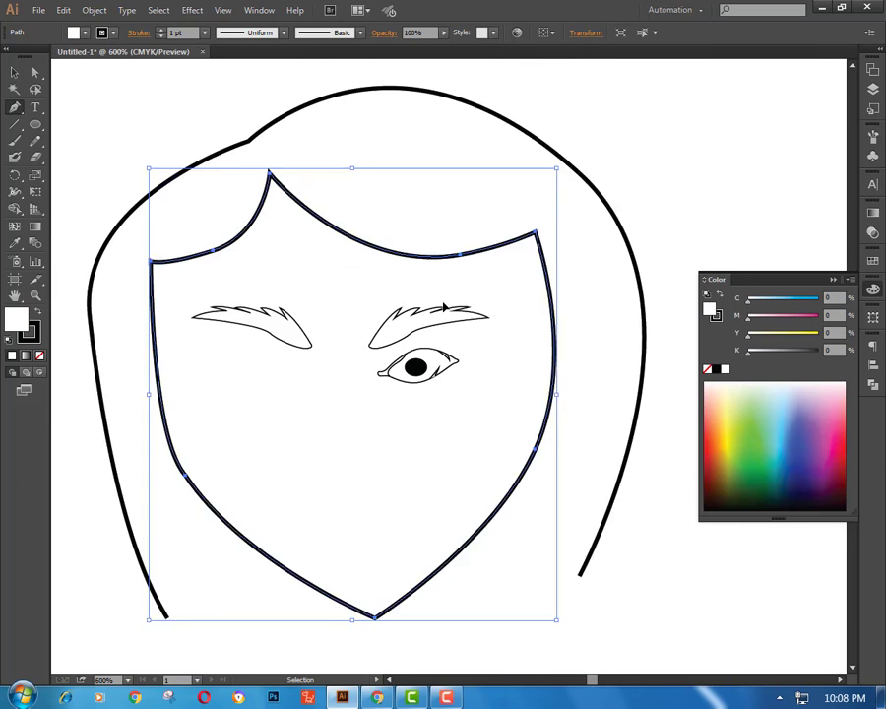
{"action": "key", "text": "ctrl+plus"}
{"action": "key", "text": "ctrl+plus"}
{"action": "scroll", "coordinate": [330, 438], "scroll_direction": "left", "scroll_amount": 2}
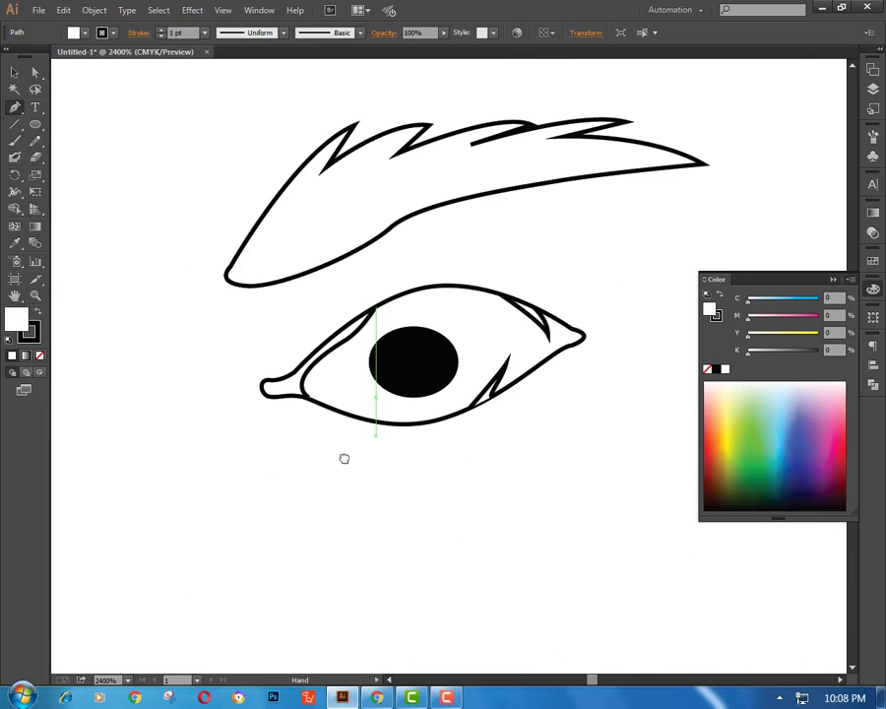
{"action": "scroll", "coordinate": [344, 393], "scroll_direction": "up", "scroll_amount": 1}
{"action": "key", "text": "ctrl+minus"}
{"action": "key", "text": "ctrl+minus"}
{"action": "key", "text": "ctrl+minus"}
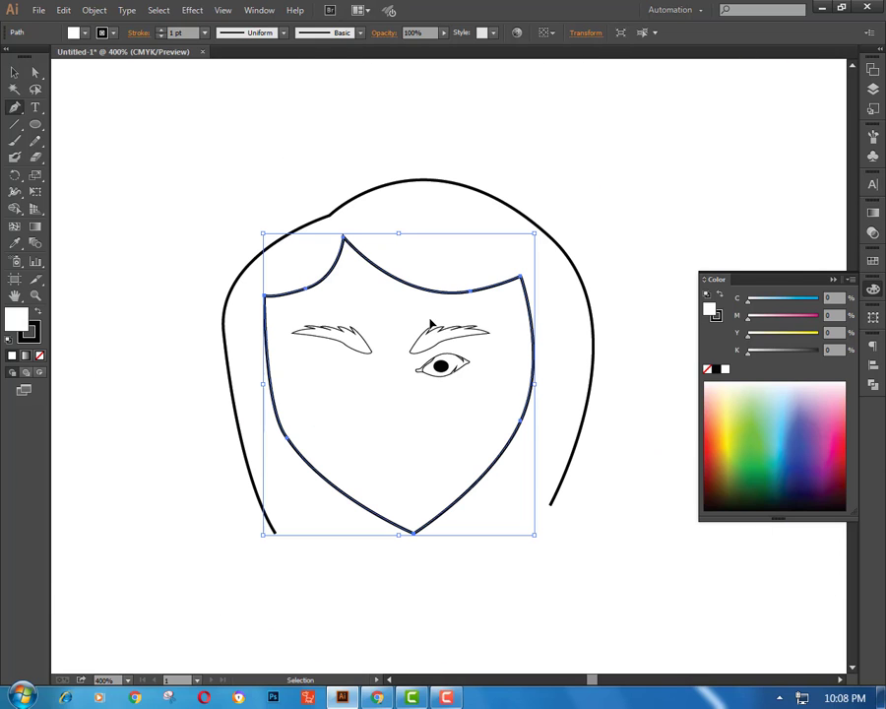
{"action": "key", "text": "ctrl+plus"}
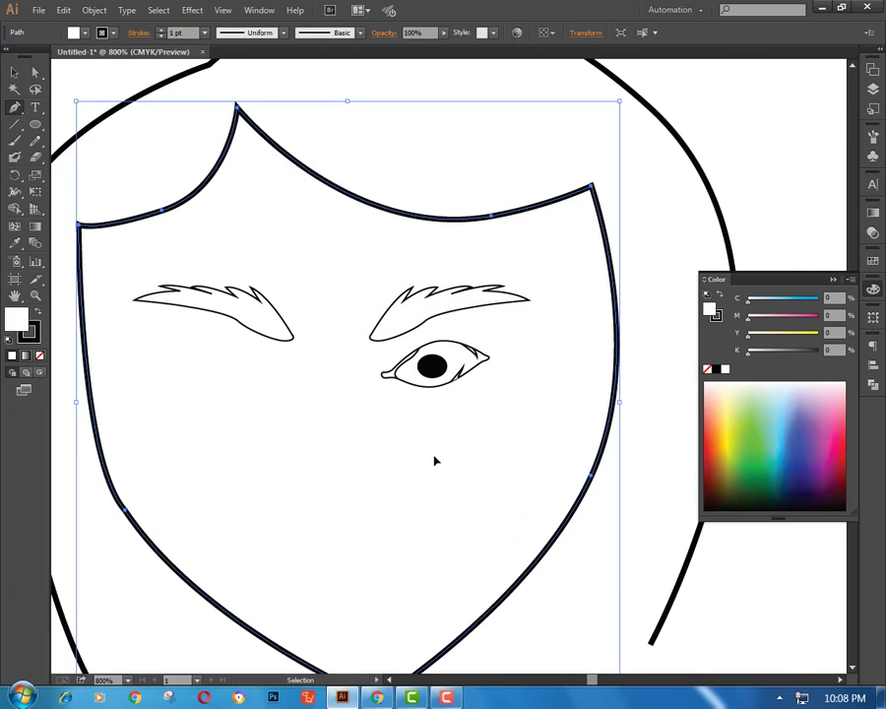
{"action": "key", "text": "ctrl+plus"}
{"action": "left_click", "coordinate": [36, 126]}
{"action": "left_click", "coordinate": [69, 159]}
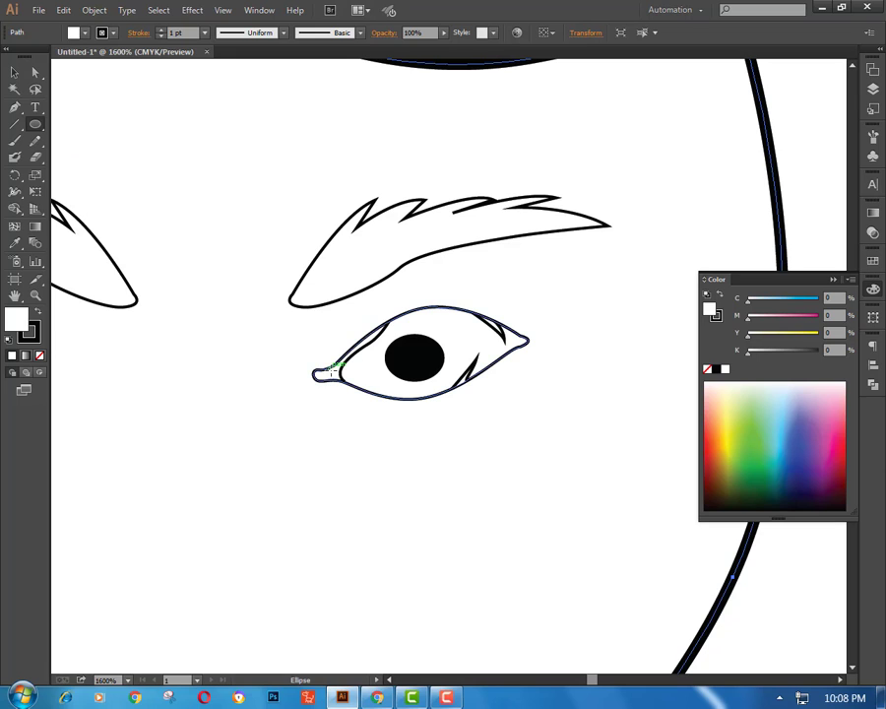
{"action": "left_click", "coordinate": [40, 355]}
{"action": "left_click_drag", "start_coordinate": [398, 349], "coordinate": [416, 371]}
Step: Give the face outline a thinner black 0.25 pt stroke
{"action": "key", "text": "ctrl+minus"}
{"action": "key", "text": "ctrl+minus"}
{"action": "key", "text": "ctrl+minus"}
{"action": "key", "text": "ctrl+plus"}
{"action": "key", "text": "ctrl+plus"}
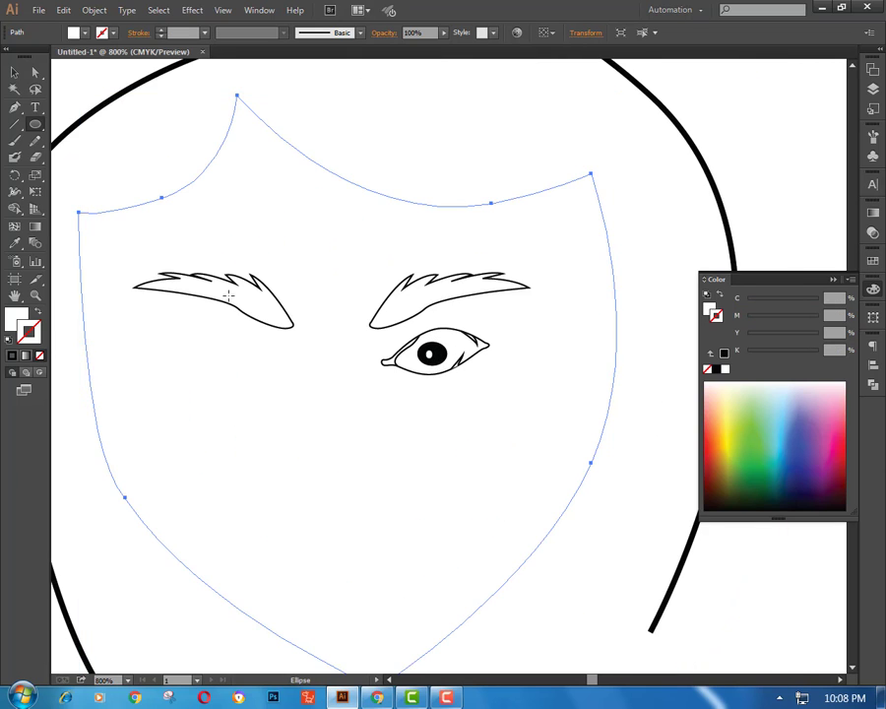
{"action": "left_click", "coordinate": [873, 87]}
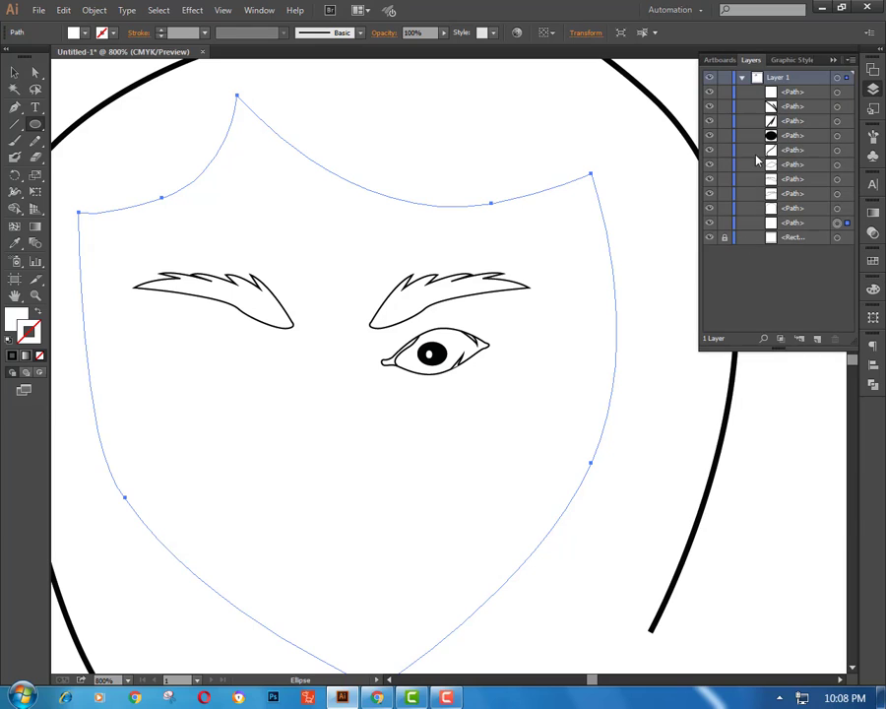
{"action": "left_click", "coordinate": [730, 222]}
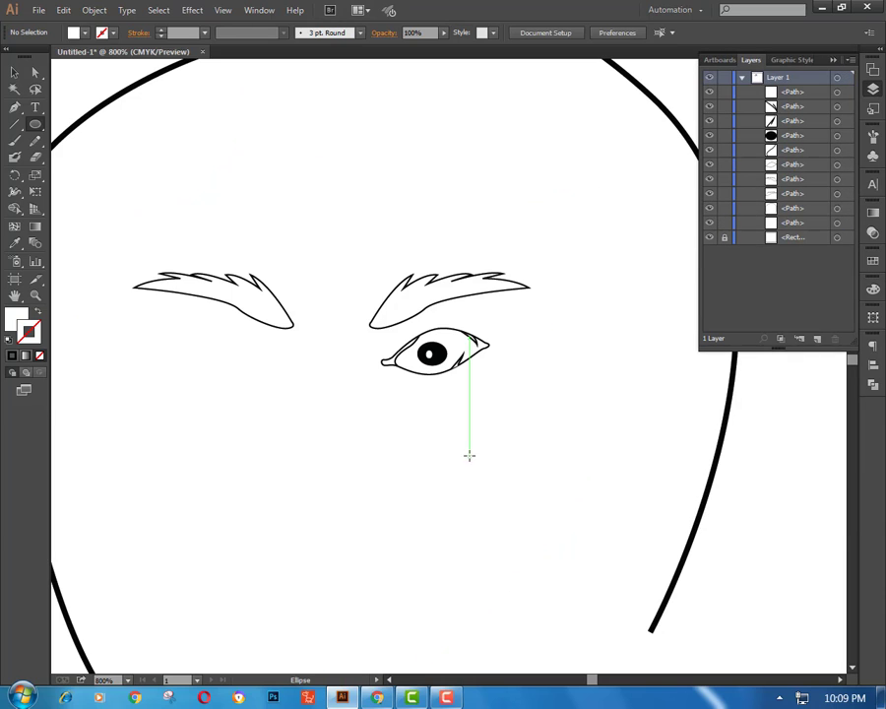
{"action": "key", "text": "v"}
{"action": "left_click", "coordinate": [70, 336]}
{"action": "left_click", "coordinate": [12, 341]}
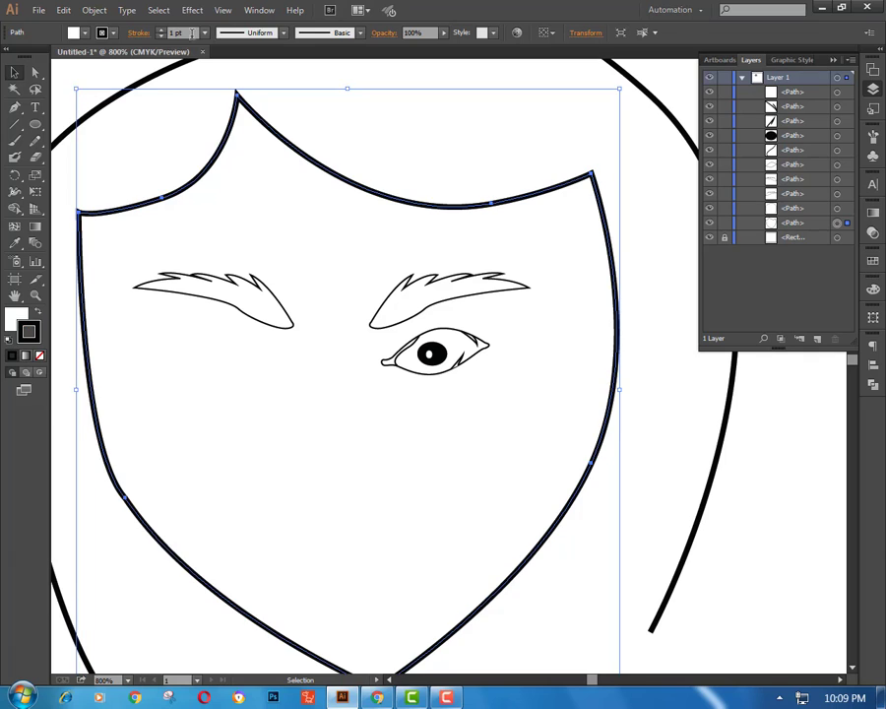
{"action": "left_click", "coordinate": [205, 33]}
{"action": "left_click", "coordinate": [227, 54]}
{"action": "left_click", "coordinate": [112, 75]}
Step: Lock the face outline in the Layers panel and marquee-select all right-eye parts
{"action": "key", "text": "ctrl+minus"}
{"action": "key", "text": "ctrl+minus"}
{"action": "key", "text": "ctrl+minus"}
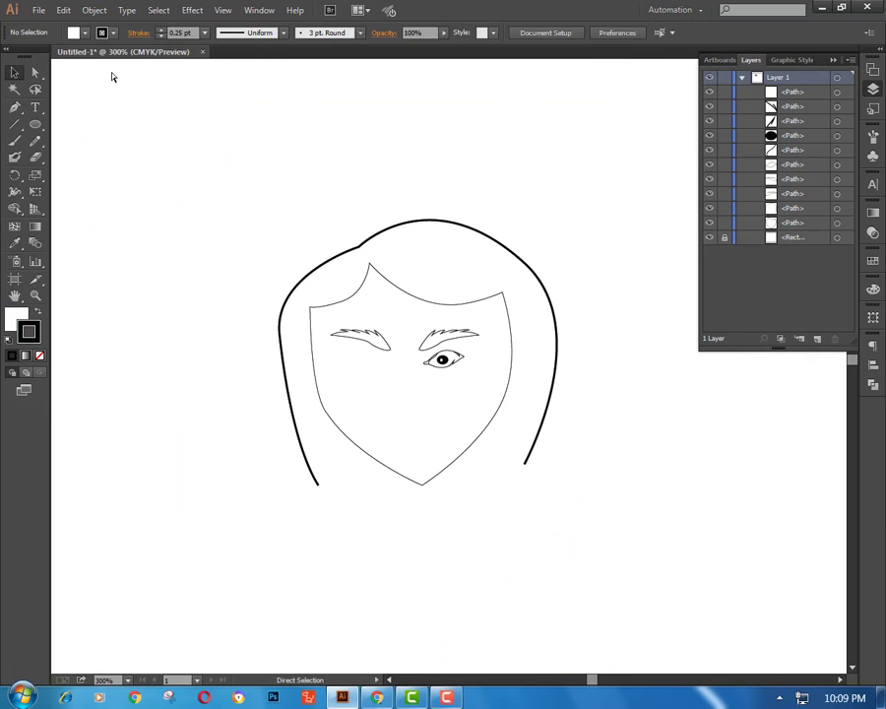
{"action": "left_click", "coordinate": [430, 369]}
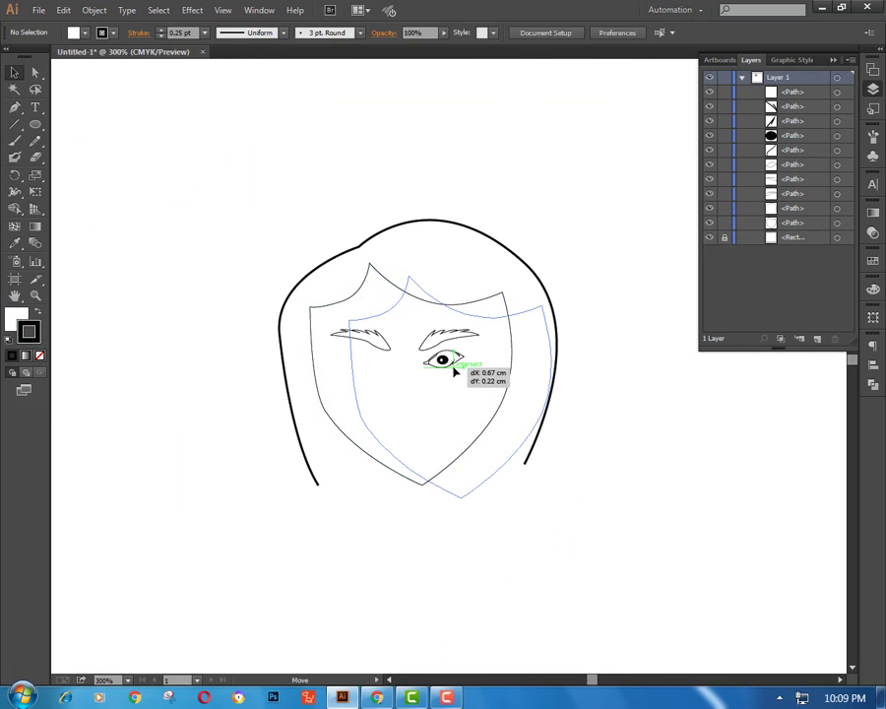
{"action": "left_click", "coordinate": [724, 224]}
{"action": "scroll", "coordinate": [440, 357], "scroll_direction": "up", "scroll_amount": 4}
{"action": "left_click_drag", "start_coordinate": [312, 327], "coordinate": [560, 398]}
Step: Group the right eye paths and make a vertically mirrored copy
{"action": "right_click", "coordinate": [618, 370]}
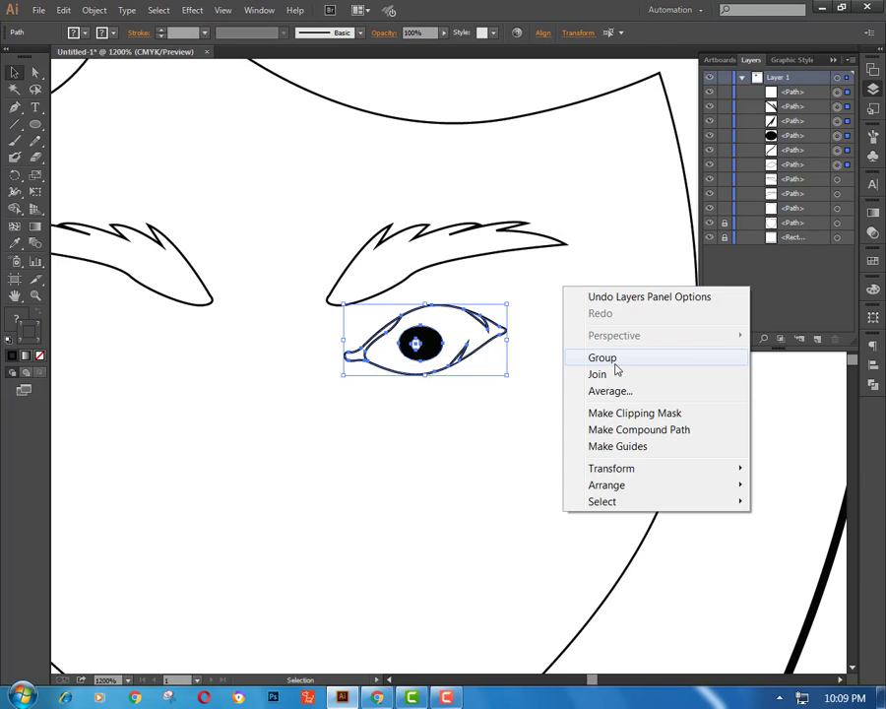
{"action": "left_click", "coordinate": [615, 360]}
{"action": "left_click", "coordinate": [95, 10]}
{"action": "left_click", "coordinate": [384, 66]}
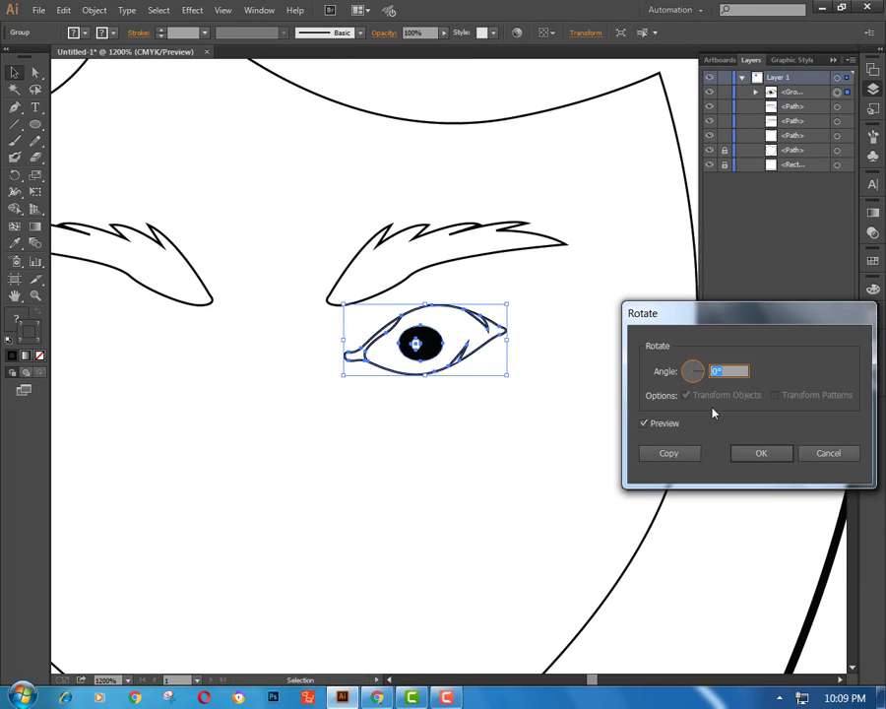
{"action": "left_click", "coordinate": [828, 453]}
{"action": "left_click", "coordinate": [95, 10]}
{"action": "left_click", "coordinate": [400, 80]}
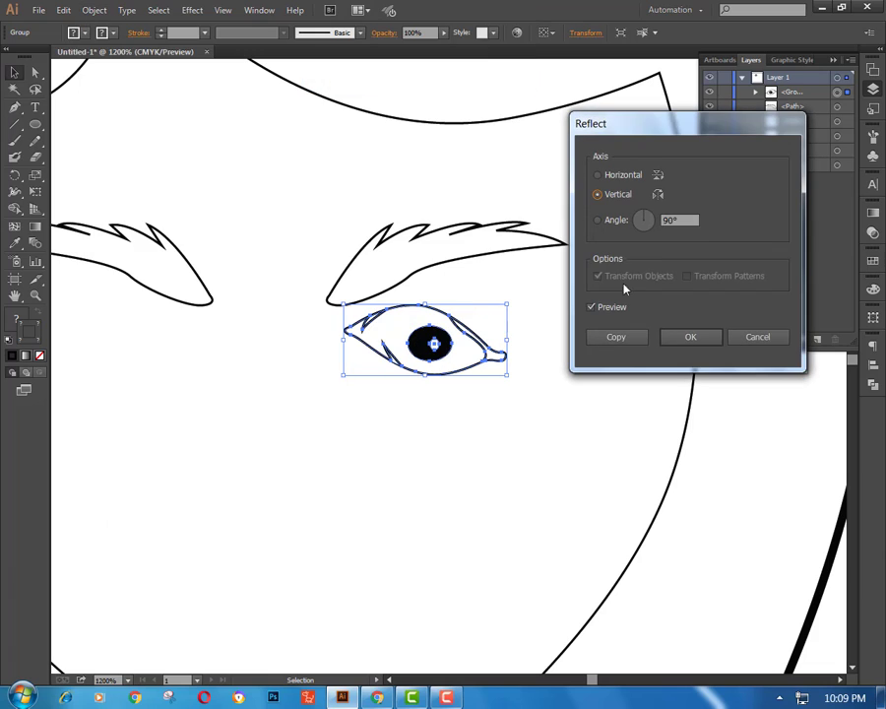
{"action": "left_click", "coordinate": [616, 337]}
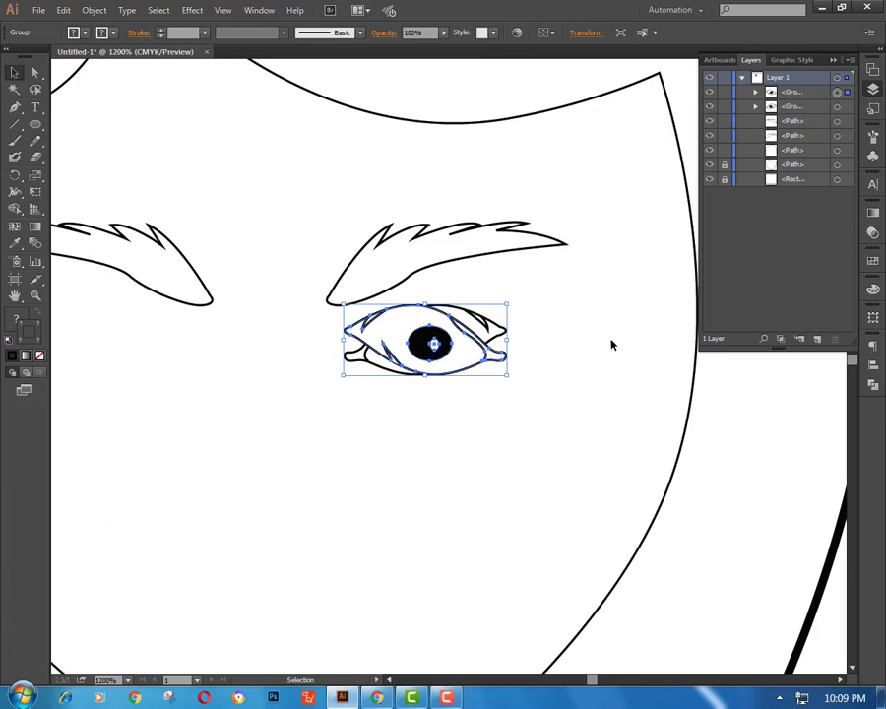
Step: Shift the mirrored copy left as the left eye, then nudge both eyes down evenly
{"action": "key", "text": "shift+Left"}
{"action": "key", "text": "shift+Left"}
{"action": "key", "text": "shift+Left"}
{"action": "key", "text": "ctrl+minus"}
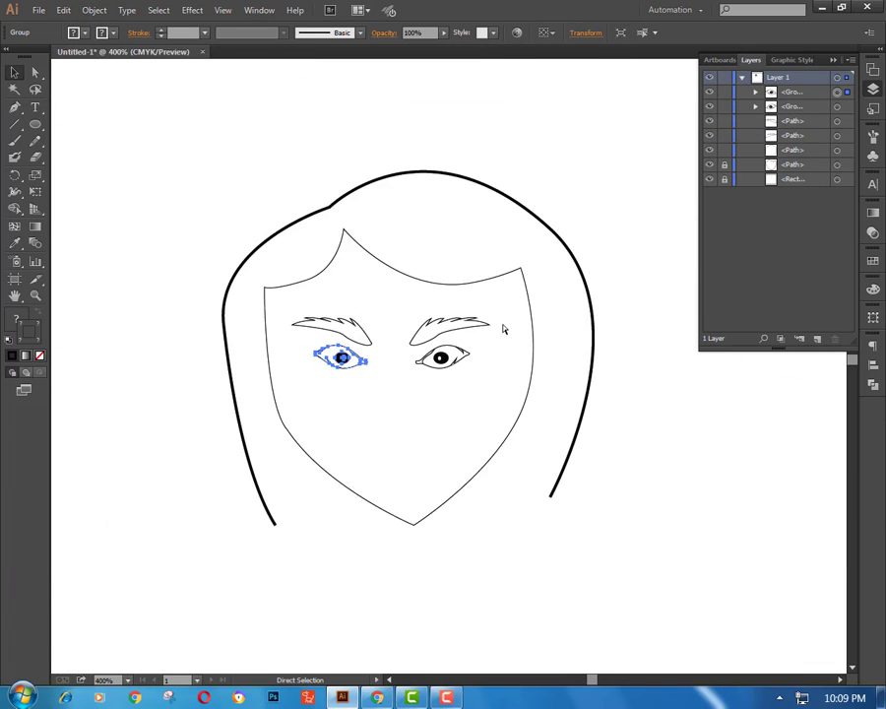
{"action": "key", "text": "ctrl+minus"}
{"action": "left_click", "coordinate": [451, 451]}
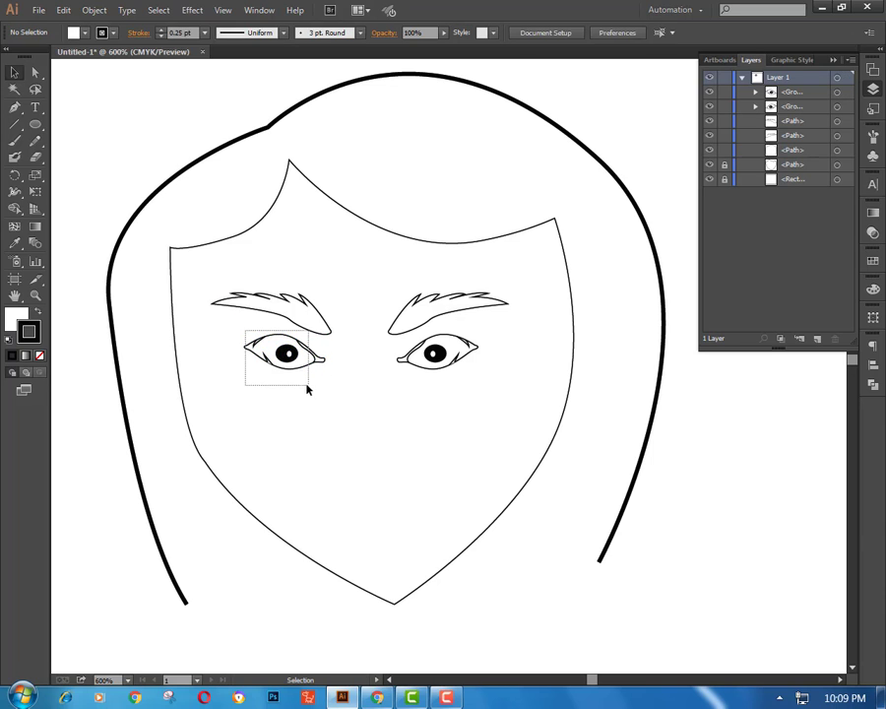
{"action": "left_click_drag", "start_coordinate": [307, 390], "coordinate": [308, 393]}
{"action": "key", "text": "Down"}
{"action": "key", "text": "Down"}
{"action": "key", "text": "Down"}
{"action": "left_click", "coordinate": [406, 384]}
{"action": "left_click", "coordinate": [451, 360]}
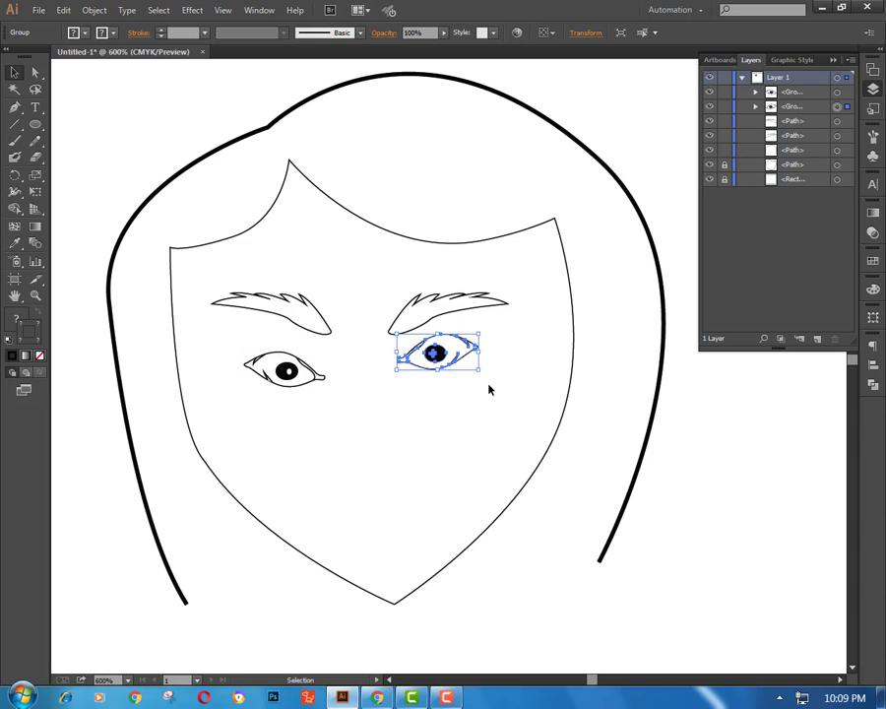
{"action": "key", "text": "Down"}
{"action": "key", "text": "Down"}
{"action": "key", "text": "Down"}
{"action": "left_click", "coordinate": [611, 489]}
Step: Select the left and right eye groups in turn to check placement, then deselect
{"action": "scroll", "coordinate": [552, 512], "scroll_direction": "down", "scroll_amount": 3}
{"action": "scroll", "coordinate": [505, 546], "scroll_direction": "up", "scroll_amount": 1}
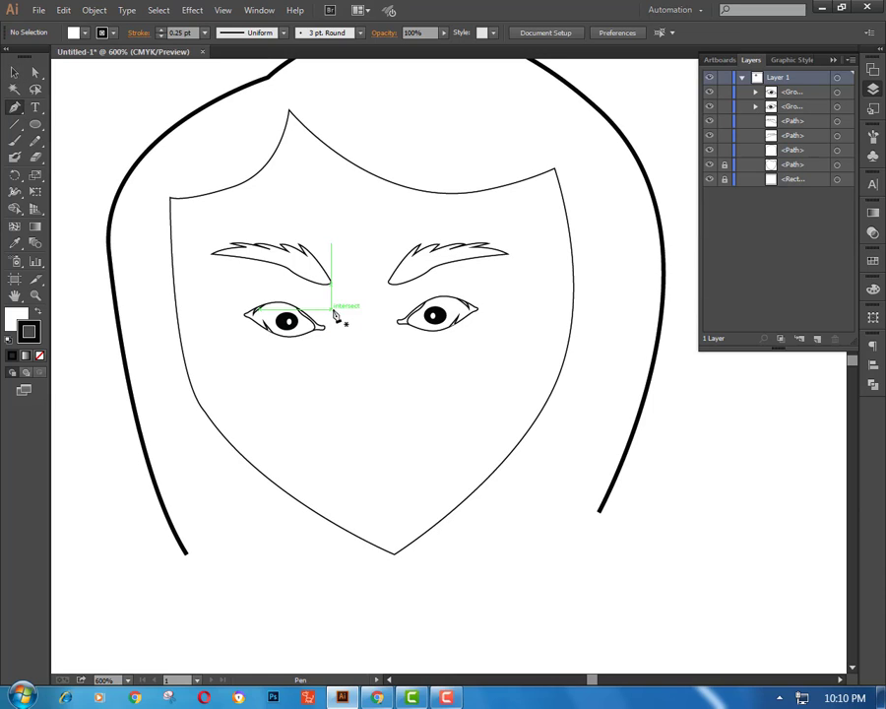
{"action": "left_click_drag", "start_coordinate": [313, 346], "coordinate": [314, 347]}
{"action": "key", "text": "p"}
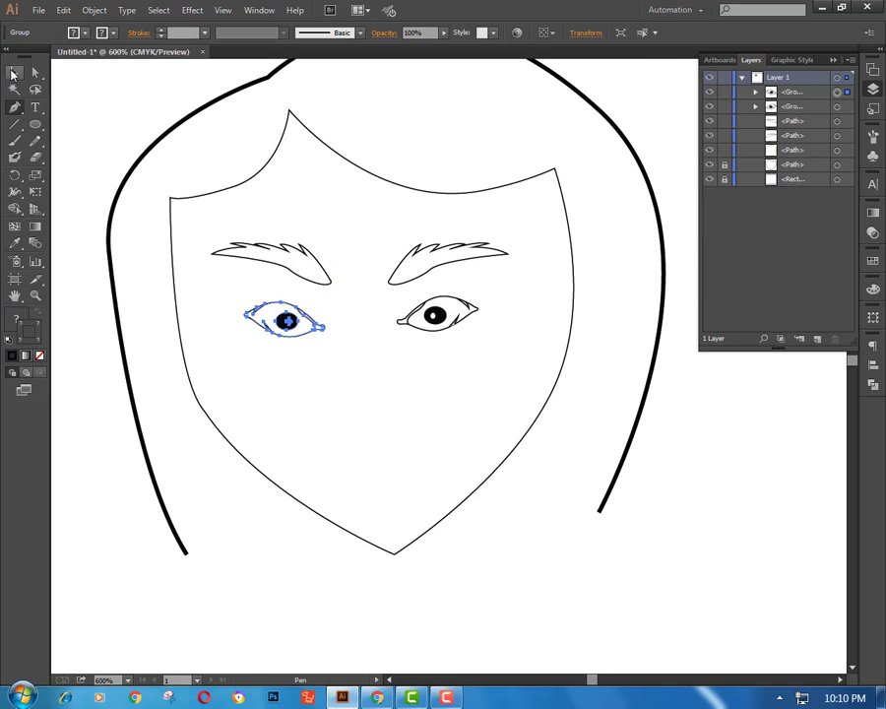
{"action": "left_click", "coordinate": [13, 72]}
{"action": "left_click_drag", "start_coordinate": [382, 295], "coordinate": [509, 350]}
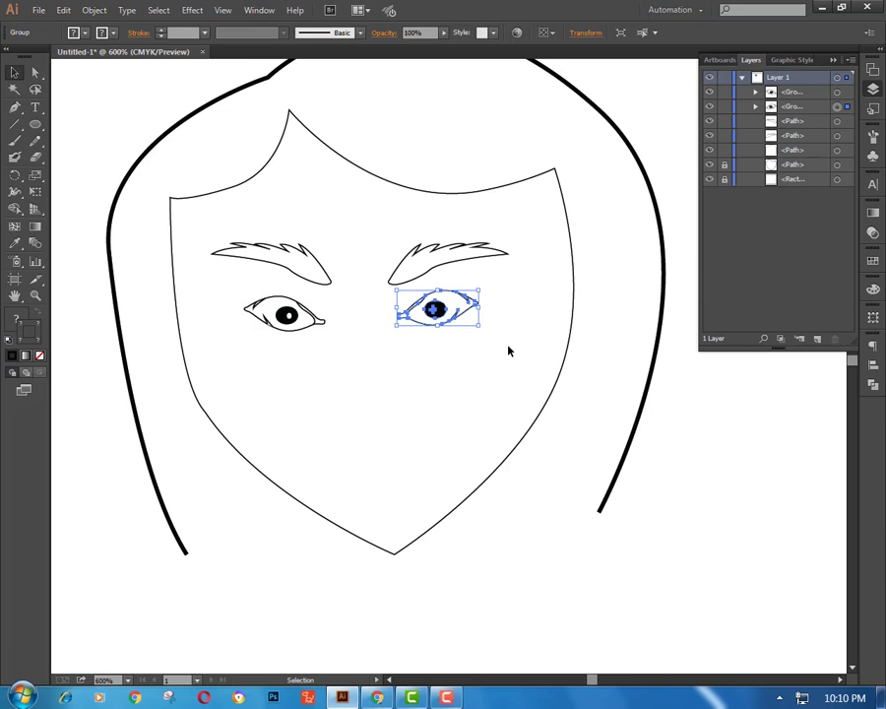
{"action": "left_click", "coordinate": [542, 387]}
{"action": "left_click", "coordinate": [15, 108]}
Step: Draw the left nose side and a wavy nostril curve, nudging the curve slightly down
{"action": "left_click", "coordinate": [334, 313]}
{"action": "left_click_drag", "start_coordinate": [331, 347], "coordinate": [336, 375]}
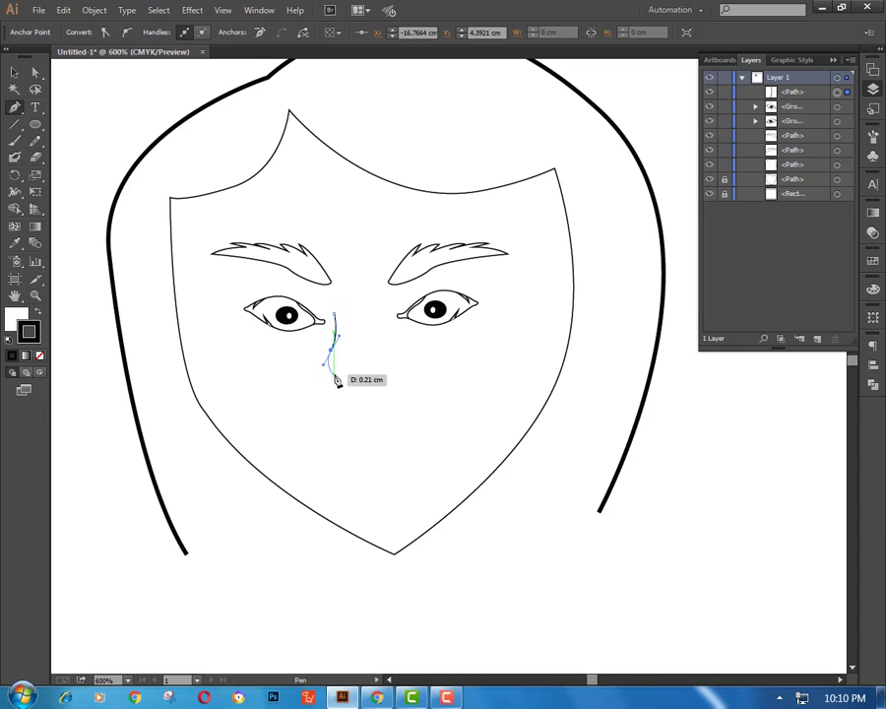
{"action": "left_click", "coordinate": [269, 366], "text": "ctrl"}
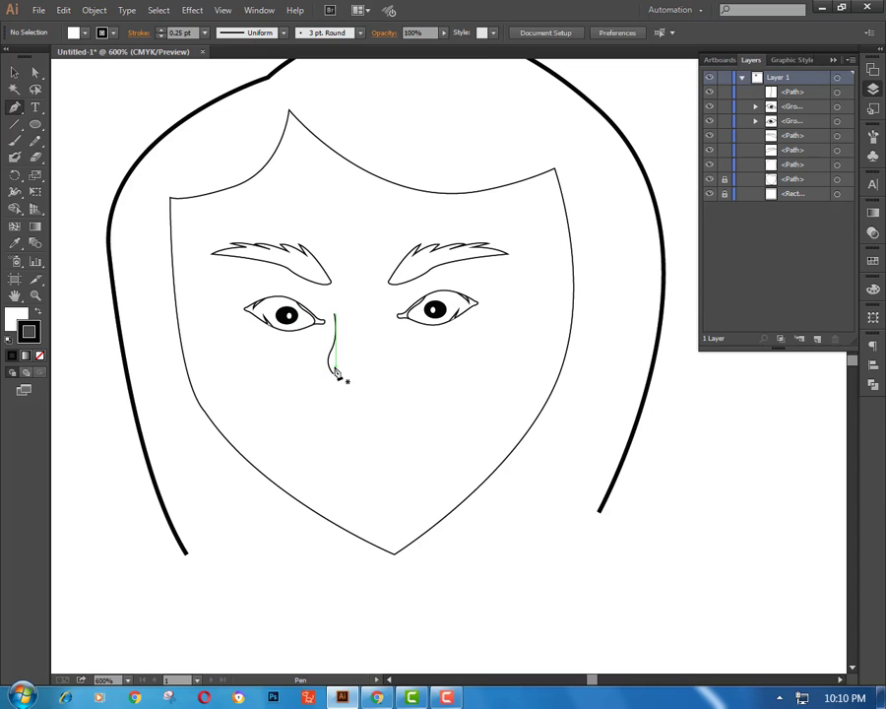
{"action": "left_click_drag", "start_coordinate": [336, 372], "coordinate": [360, 370]}
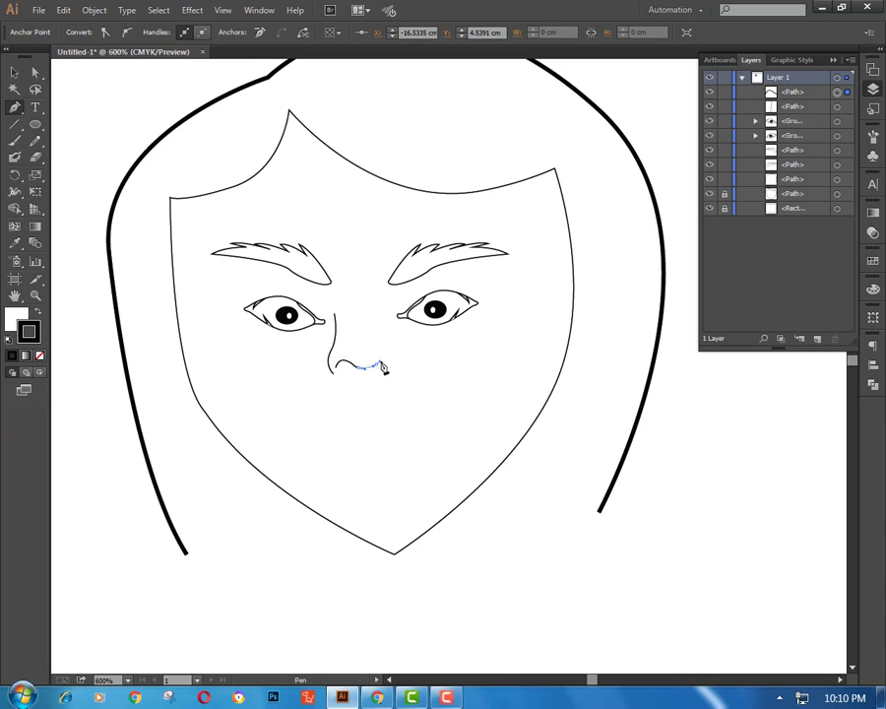
{"action": "mouse_move", "coordinate": [384, 360]}
{"action": "left_mouse_down"}
{"action": "mouse_move", "coordinate": [398, 356]}
{"action": "mouse_move", "coordinate": [389, 371]}
{"action": "left_mouse_up"}
{"action": "left_click", "coordinate": [380, 399], "text": "ctrl"}
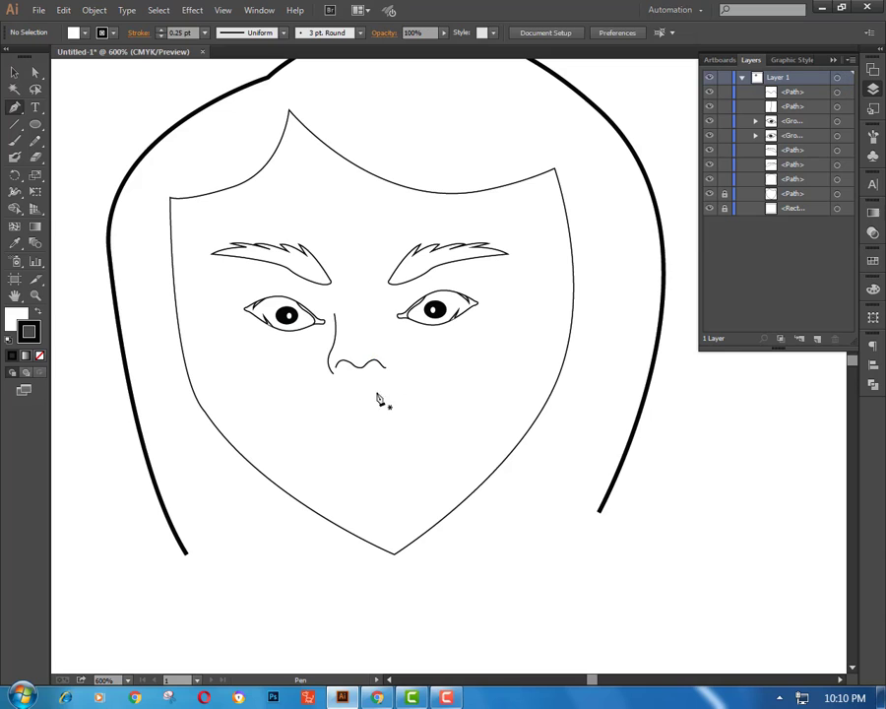
{"action": "scroll", "coordinate": [374, 398], "scroll_direction": "down", "scroll_amount": 2}
{"action": "scroll", "coordinate": [368, 396], "scroll_direction": "up", "scroll_amount": 3}
{"action": "key", "text": "v"}
{"action": "left_click", "coordinate": [347, 372]}
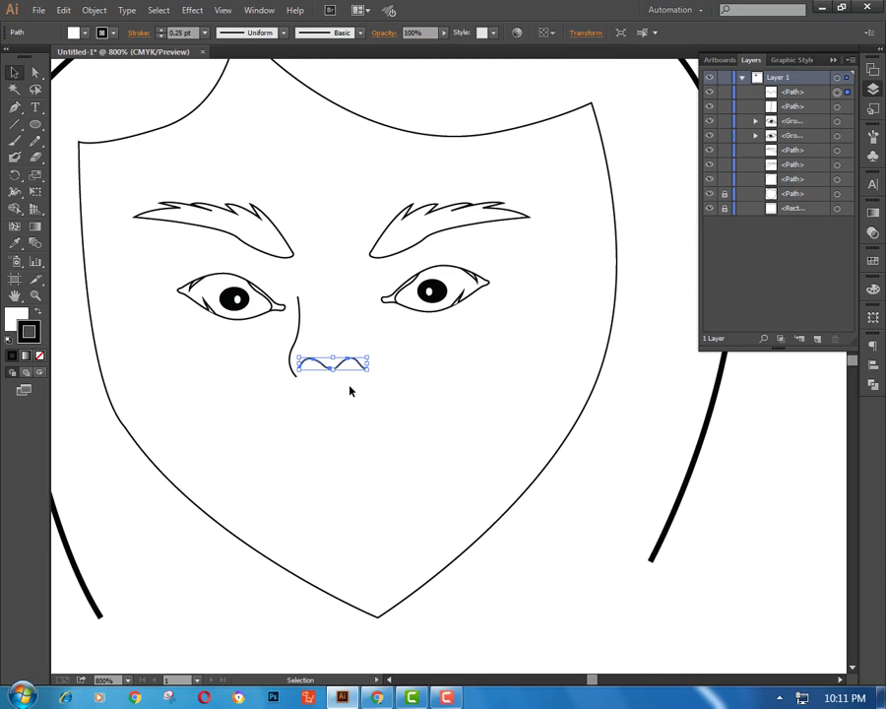
{"action": "key", "text": "Down"}
{"action": "key", "text": "Down"}
{"action": "left_click", "coordinate": [384, 423]}
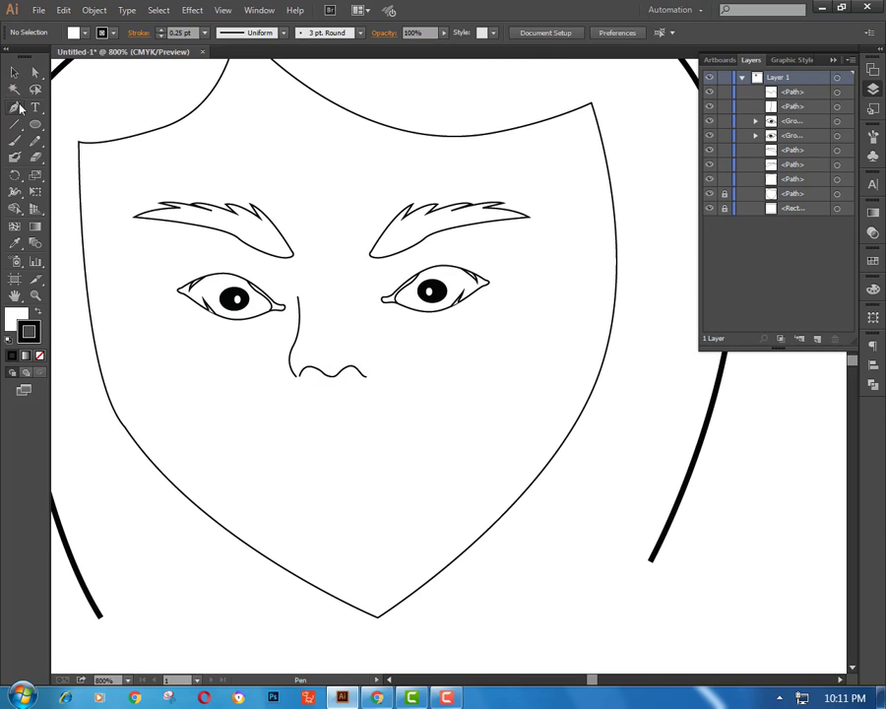
Step: Draw the right side of the nose from below the right eye into the nostril
{"action": "key", "text": "p"}
{"action": "left_click", "coordinate": [357, 333]}
{"action": "left_click_drag", "start_coordinate": [371, 366], "coordinate": [363, 375]}
{"action": "left_click", "coordinate": [412, 431], "text": "ctrl"}
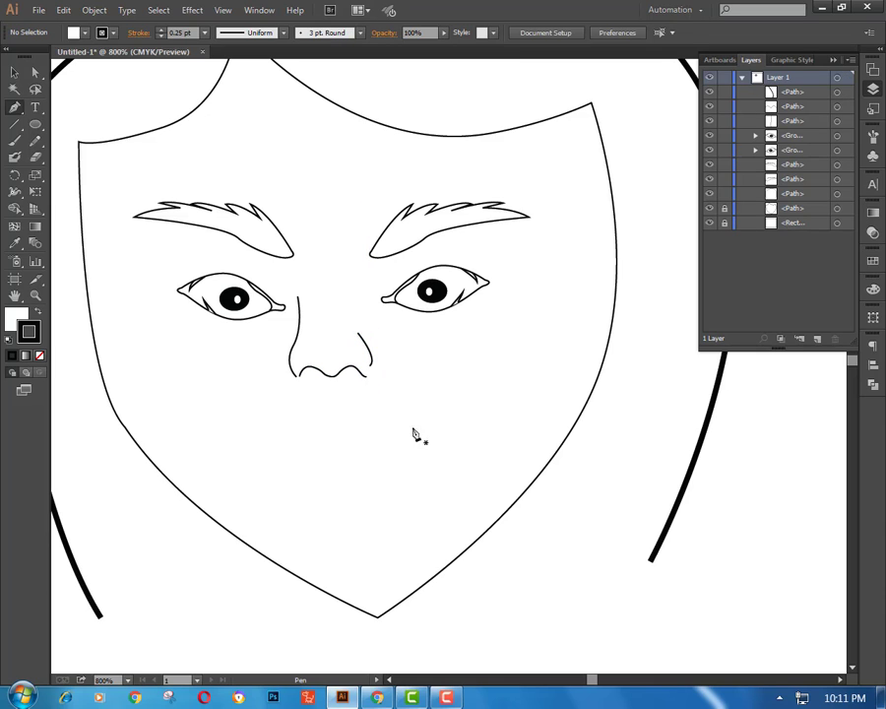
{"action": "left_click", "coordinate": [367, 380], "text": "ctrl"}
{"action": "left_click", "coordinate": [138, 112], "text": "ctrl"}
{"action": "left_click", "coordinate": [357, 283]}
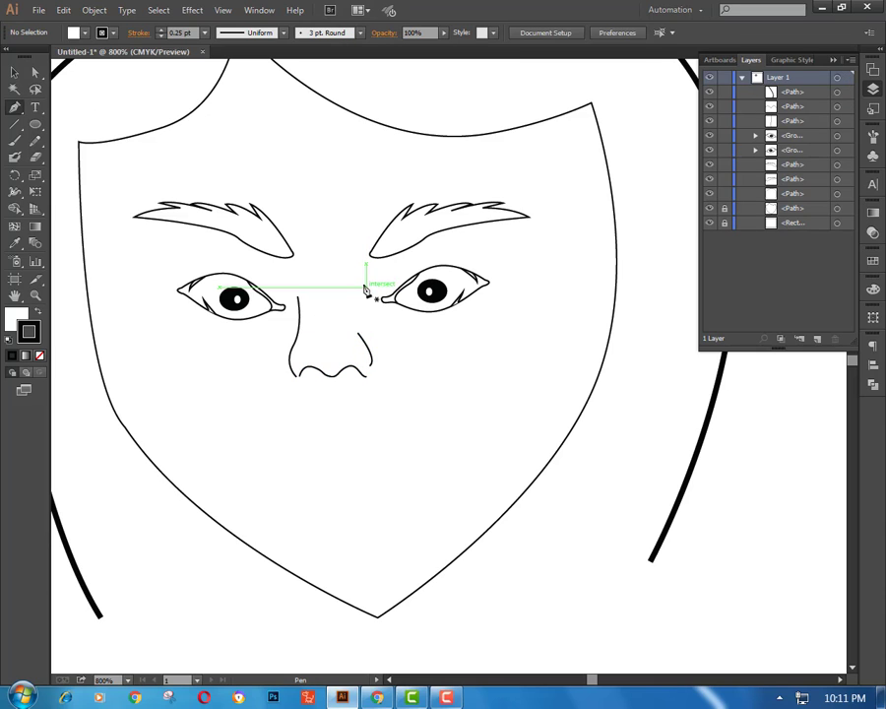
{"action": "left_click", "coordinate": [354, 320]}
{"action": "mouse_move", "coordinate": [361, 339]}
{"action": "left_mouse_down"}
{"action": "mouse_move", "coordinate": [393, 349]}
{"action": "mouse_move", "coordinate": [360, 337]}
{"action": "left_mouse_up"}
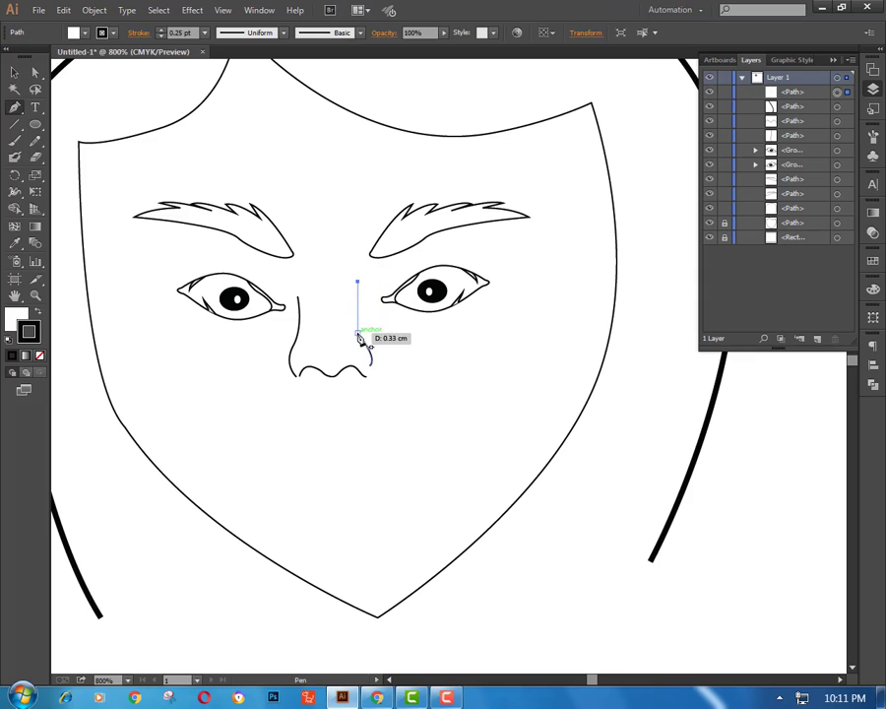
{"action": "left_click", "coordinate": [451, 370], "text": "ctrl"}
{"action": "scroll", "coordinate": [451, 371], "scroll_direction": "down", "scroll_amount": 5}
{"action": "scroll", "coordinate": [449, 368], "scroll_direction": "up", "scroll_amount": 6}
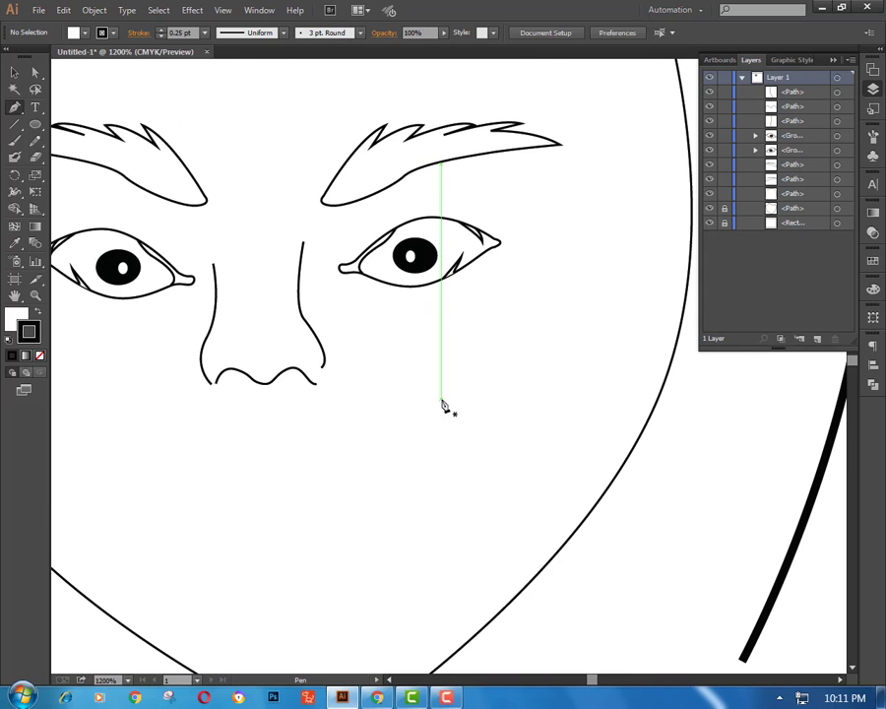
Step: Adjust the nostril curve's end anchors to join the nose sides, then zoom out
{"action": "mouse_move", "coordinate": [342, 451]}
{"action": "left_mouse_down"}
{"action": "mouse_move", "coordinate": [411, 496]}
{"action": "mouse_move", "coordinate": [556, 502]}
{"action": "left_mouse_up"}
{"action": "mouse_move", "coordinate": [533, 429]}
{"action": "left_mouse_down"}
{"action": "mouse_move", "coordinate": [499, 411]}
{"action": "mouse_move", "coordinate": [505, 402]}
{"action": "left_mouse_up"}
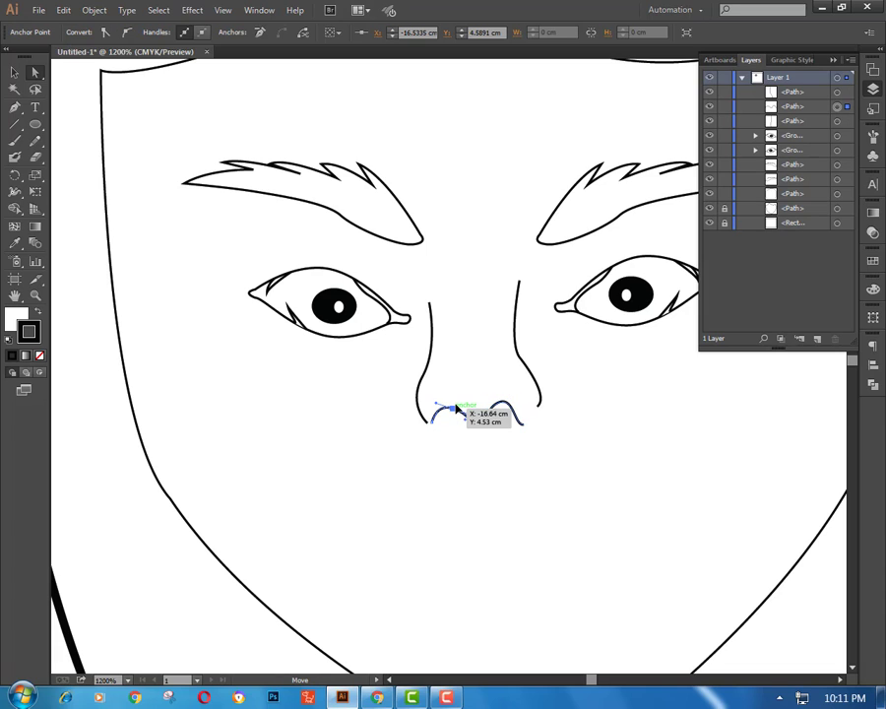
{"action": "left_click", "coordinate": [460, 469], "text": "ctrl"}
{"action": "left_click", "coordinate": [487, 419], "text": "ctrl"}
{"action": "left_click", "coordinate": [428, 421], "text": "ctrl"}
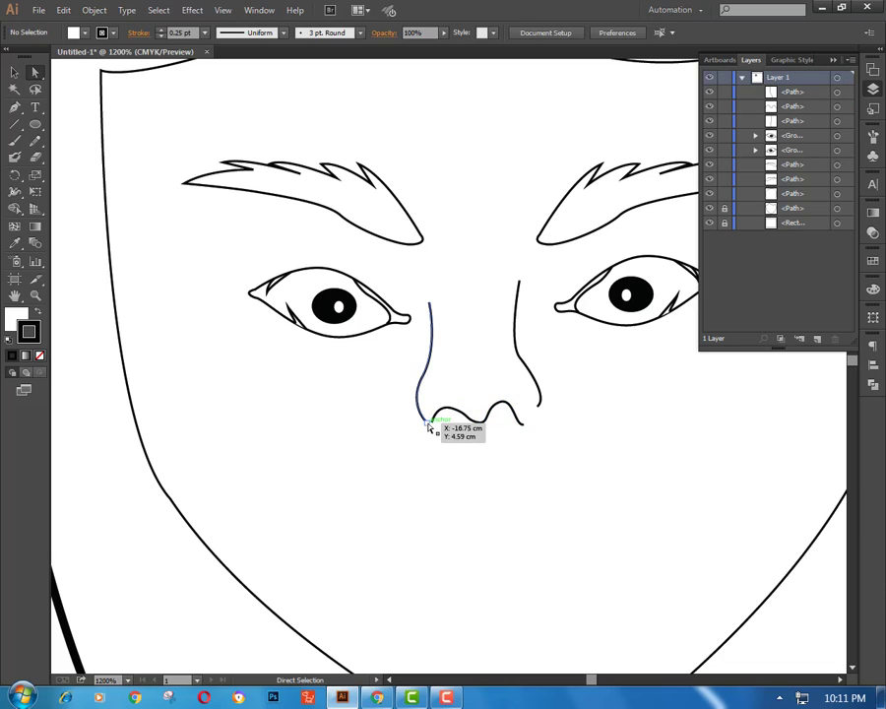
{"action": "left_click_drag", "start_coordinate": [427, 421], "coordinate": [451, 413], "text": "ctrl"}
{"action": "left_click_drag", "start_coordinate": [522, 418], "coordinate": [528, 414], "text": "ctrl"}
{"action": "left_click", "coordinate": [547, 453], "text": "ctrl"}
{"action": "key", "text": "ctrl+minus"}
{"action": "key", "text": "ctrl+minus"}
{"action": "key", "text": "ctrl+minus"}
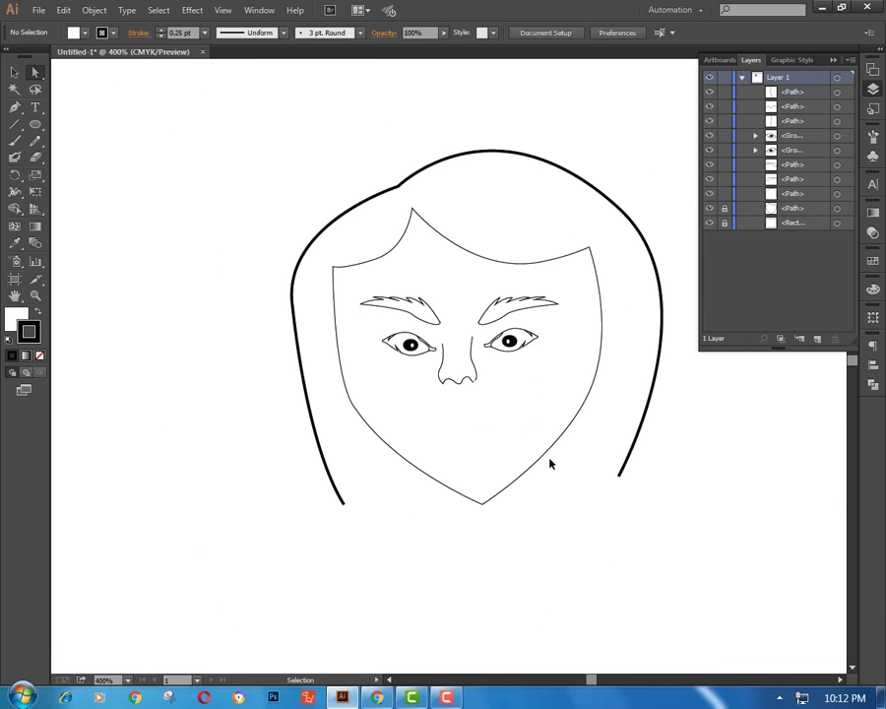
{"action": "key", "text": "ctrl+minus"}
{"action": "key", "text": "ctrl+plus"}
{"action": "key", "text": "ctrl+minus"}
{"action": "key", "text": "ctrl+minus"}
Step: Draw the mouth as one closed upper-and-lower lip path below the nose
{"action": "key", "text": "ctrl+plus"}
{"action": "key", "text": "ctrl+plus"}
{"action": "key", "text": "ctrl+plus"}
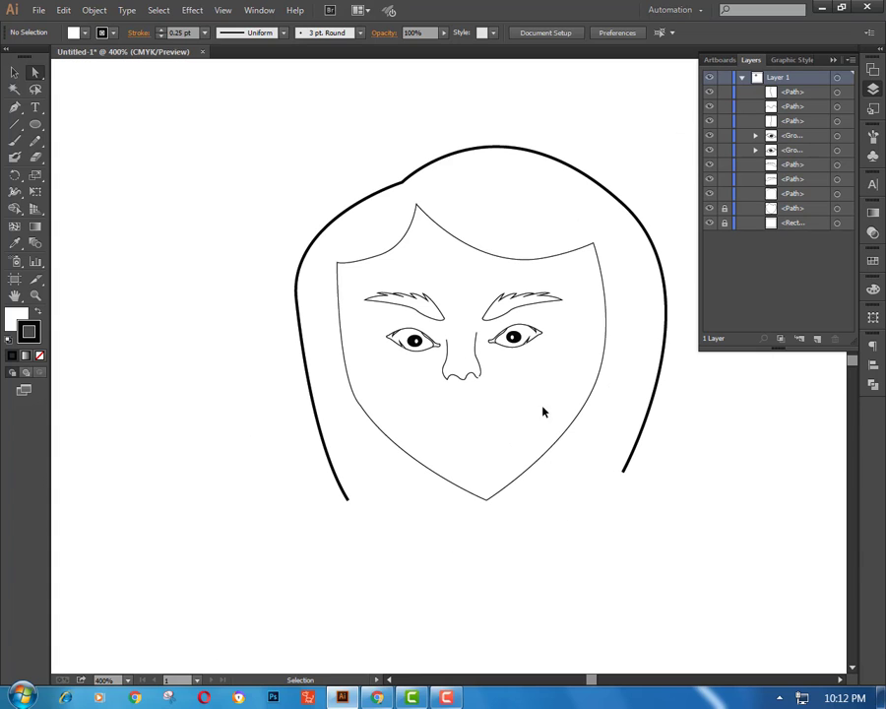
{"action": "left_click", "coordinate": [437, 420]}
{"action": "left_click_drag", "start_coordinate": [477, 414], "coordinate": [481, 418]}
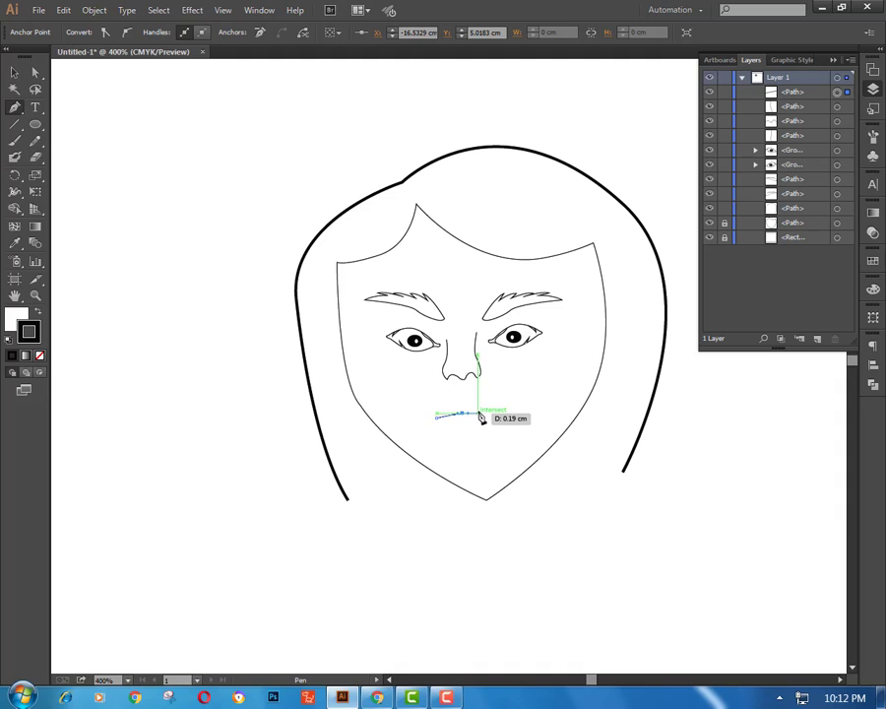
{"action": "left_click", "coordinate": [455, 449], "text": "ctrl"}
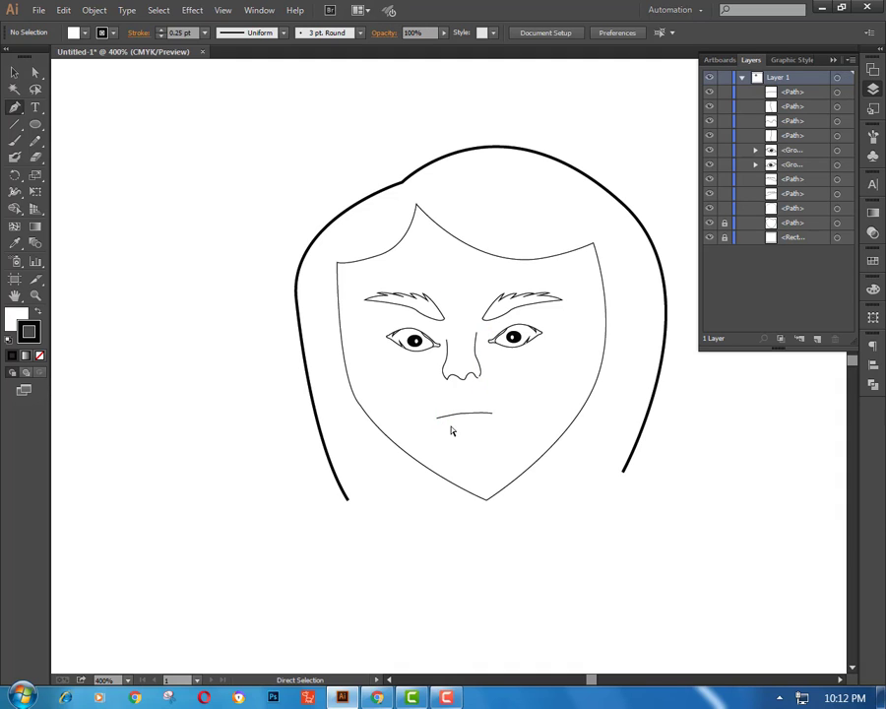
{"action": "key", "text": "ctrl+z"}
{"action": "key", "text": "ctrl+plus"}
{"action": "key", "text": "ctrl+plus"}
{"action": "mouse_move", "coordinate": [278, 493]}
{"action": "left_mouse_down"}
{"action": "mouse_move", "coordinate": [345, 489]}
{"action": "mouse_move", "coordinate": [352, 478]}
{"action": "mouse_move", "coordinate": [409, 484]}
{"action": "mouse_move", "coordinate": [344, 505]}
{"action": "left_mouse_up"}
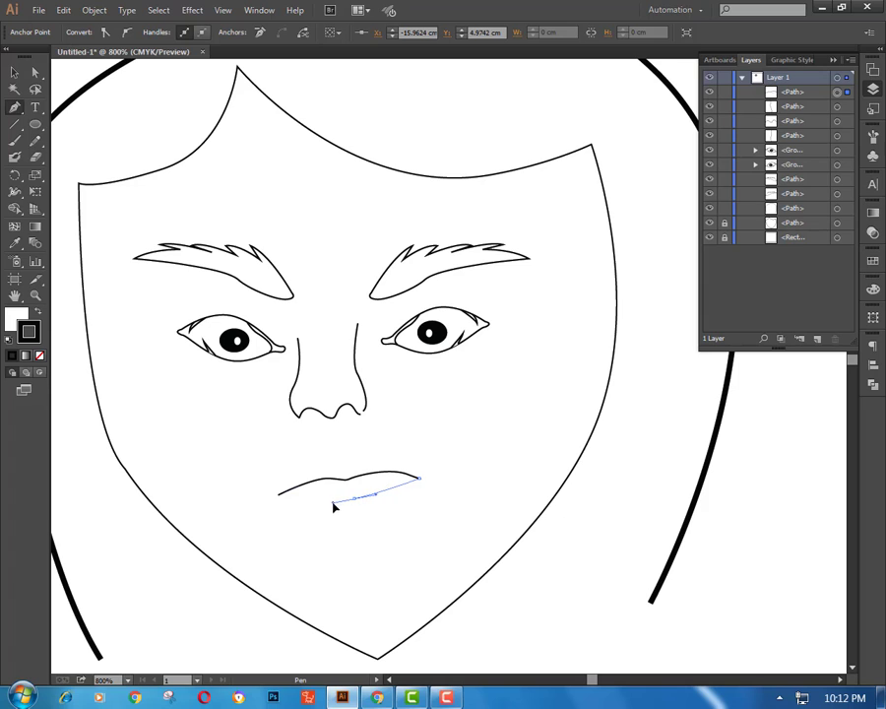
{"action": "left_click", "coordinate": [280, 494]}
{"action": "left_click", "coordinate": [253, 475], "text": "ctrl"}
Step: Add a short curved chin stroke beneath the lips
{"action": "key", "text": "ctrl+minus"}
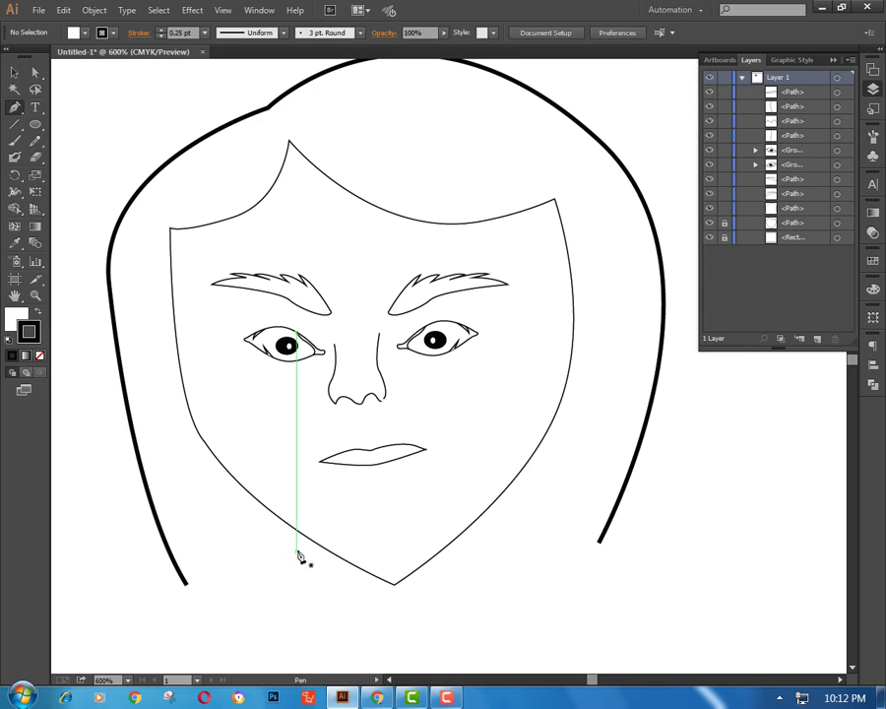
{"action": "left_click_drag", "start_coordinate": [350, 503], "coordinate": [420, 496]}
{"action": "left_click", "coordinate": [484, 621], "text": "ctrl"}
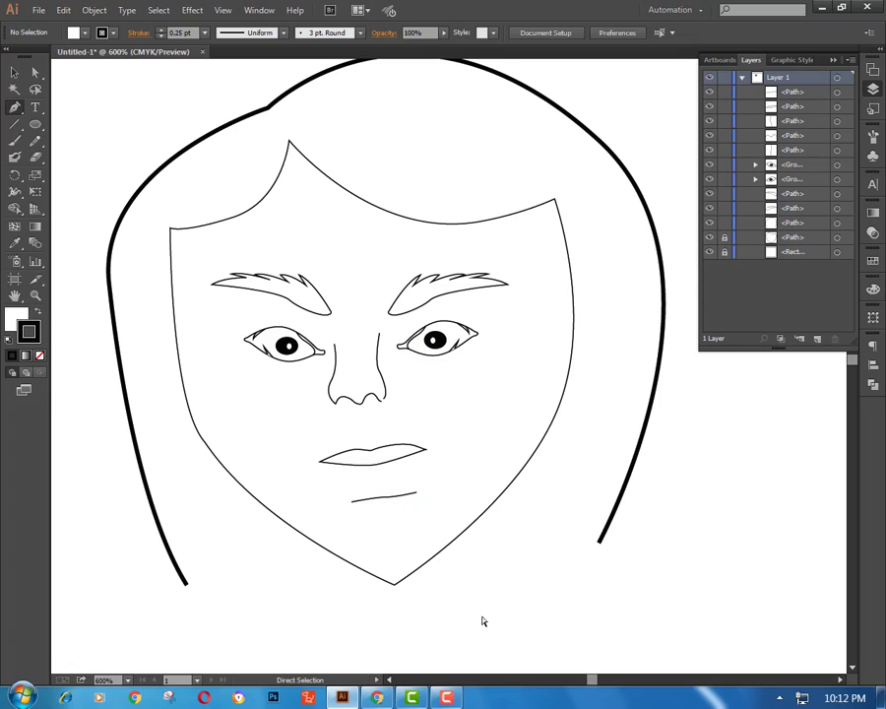
Step: Unlock the face outline and round off its pointed chin
{"action": "left_click", "coordinate": [725, 237]}
{"action": "left_click", "coordinate": [392, 581]}
{"action": "left_click_drag", "start_coordinate": [392, 581], "coordinate": [406, 524]}
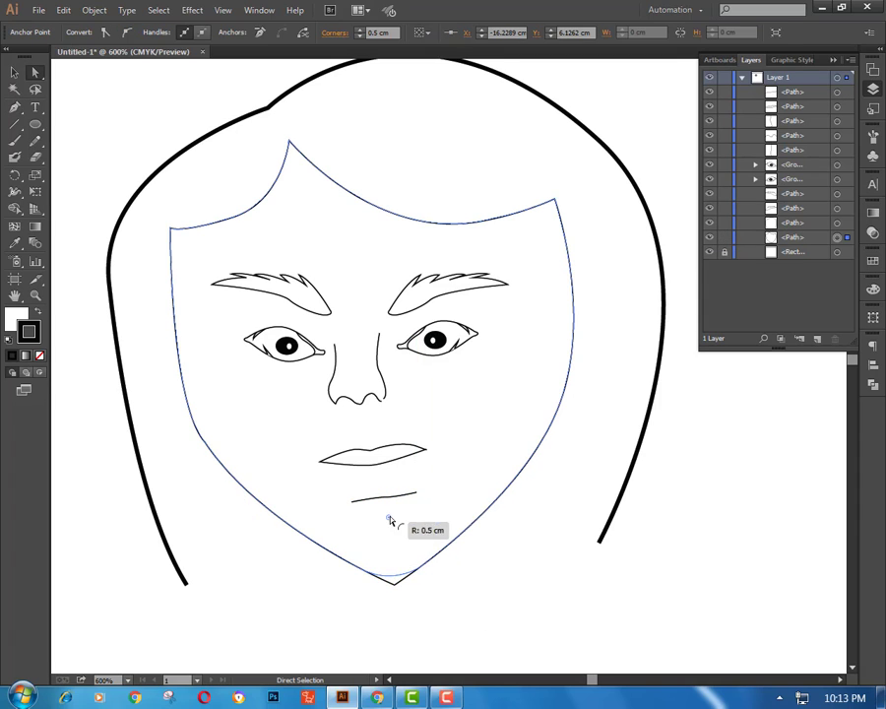
{"action": "left_click", "coordinate": [457, 624], "text": "ctrl"}
Step: Zoom in on the face and start a new path at the lips
{"action": "key", "text": "ctrl+minus"}
{"action": "key", "text": "ctrl+minus"}
{"action": "key", "text": "ctrl+minus"}
{"action": "key", "text": "ctrl+minus"}
{"action": "key", "text": "ctrl+plus"}
{"action": "key", "text": "ctrl+plus"}
{"action": "key", "text": "ctrl+plus"}
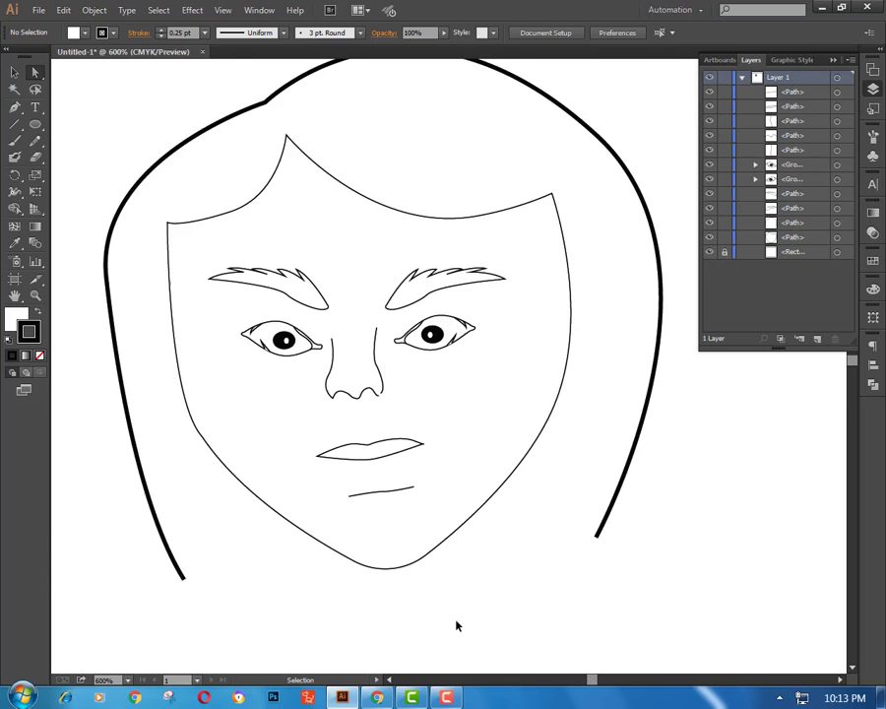
{"action": "key", "text": "ctrl+plus"}
{"action": "key", "text": "ctrl+plus"}
{"action": "key", "text": "ctrl+minus"}
{"action": "key", "text": "ctrl+minus"}
{"action": "key", "text": "ctrl+minus"}
{"action": "key", "text": "ctrl+minus"}
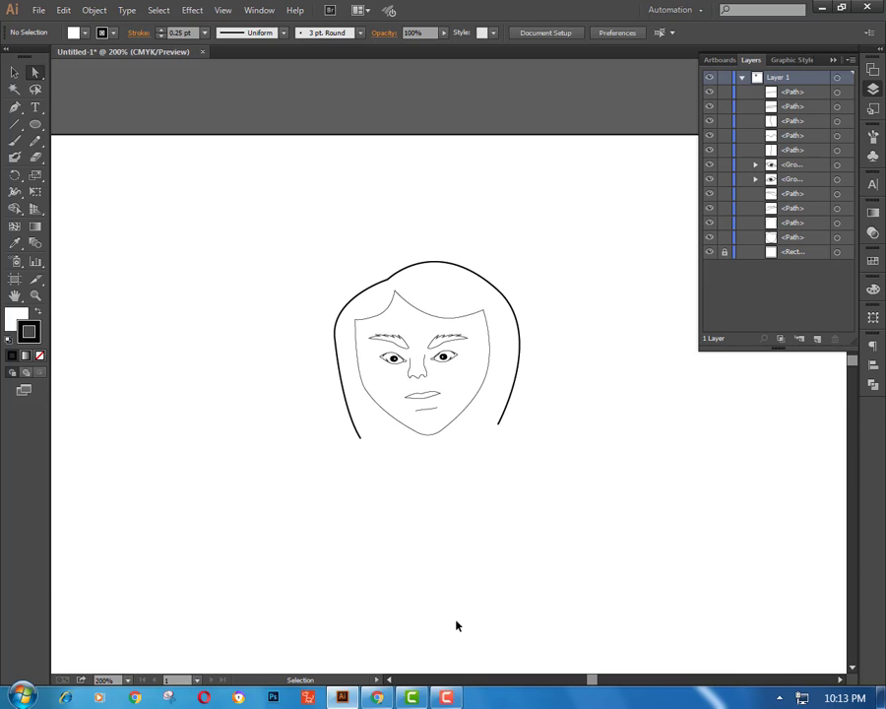
{"action": "key", "text": "ctrl+plus"}
{"action": "key", "text": "ctrl+plus"}
{"action": "key", "text": "ctrl+plus"}
{"action": "key", "text": "ctrl+plus"}
{"action": "key", "text": "ctrl+plus"}
{"action": "key", "text": "a"}
{"action": "left_click", "coordinate": [193, 478]}
Step: Draw the curved parting line between the upper and lower lips with the Pen tool
{"action": "scroll", "coordinate": [246, 528], "scroll_direction": "down", "scroll_amount": 1}
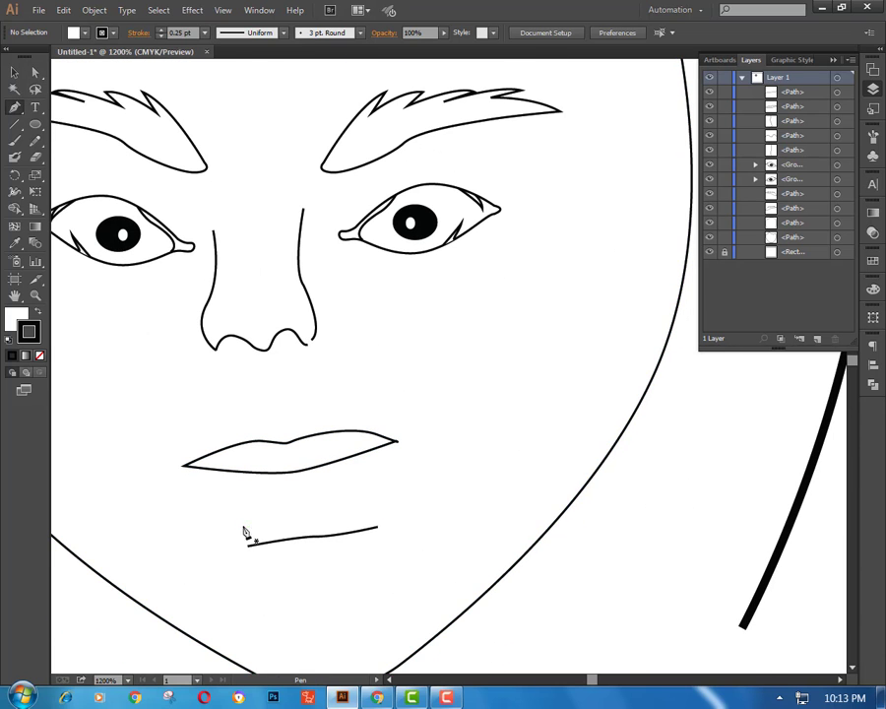
{"action": "key", "text": "p"}
{"action": "left_click_drag", "start_coordinate": [185, 464], "coordinate": [252, 465]}
{"action": "left_click", "coordinate": [191, 473], "text": "ctrl"}
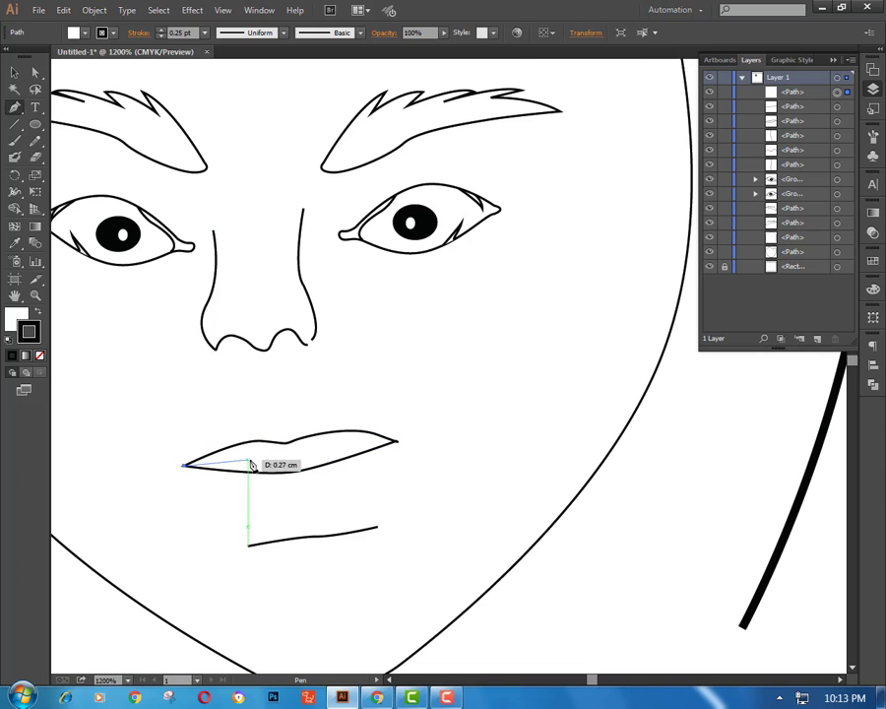
{"action": "left_click_drag", "start_coordinate": [394, 440], "coordinate": [444, 451]}
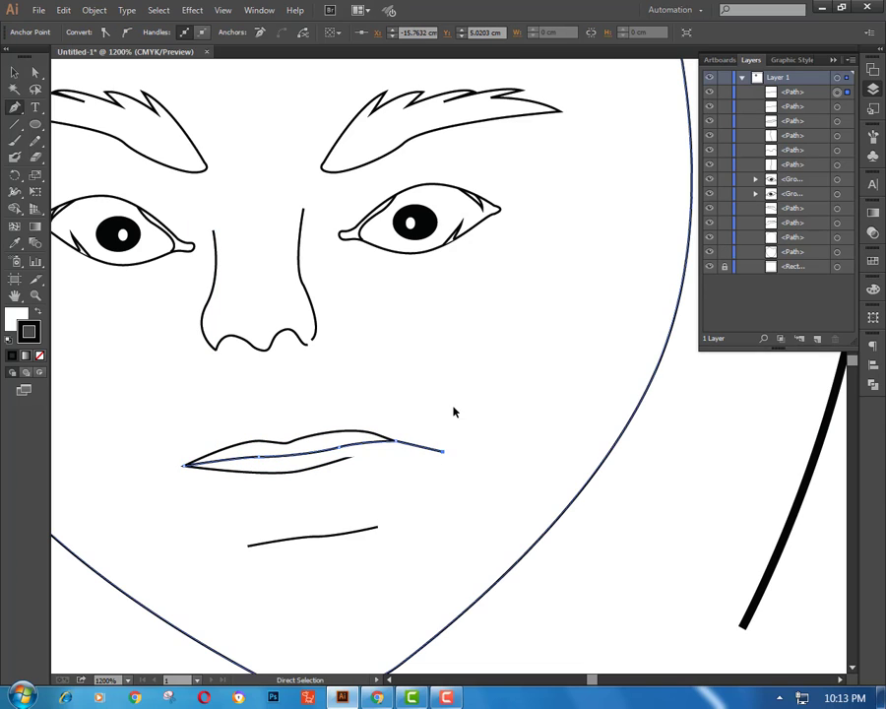
{"action": "left_click", "coordinate": [322, 455], "text": "ctrl"}
Step: Select the face outline to show the colour panels, then clear the selection
{"action": "left_click", "coordinate": [400, 365], "text": "ctrl"}
{"action": "key", "text": "F6"}
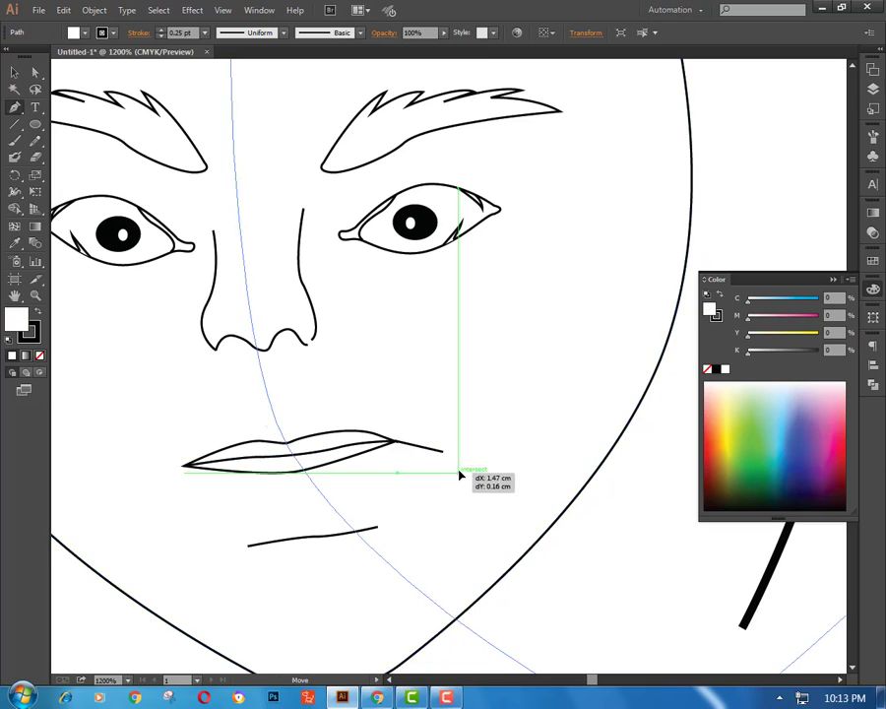
{"action": "key", "text": "F7"}
{"action": "left_click", "coordinate": [469, 355], "text": "ctrl"}
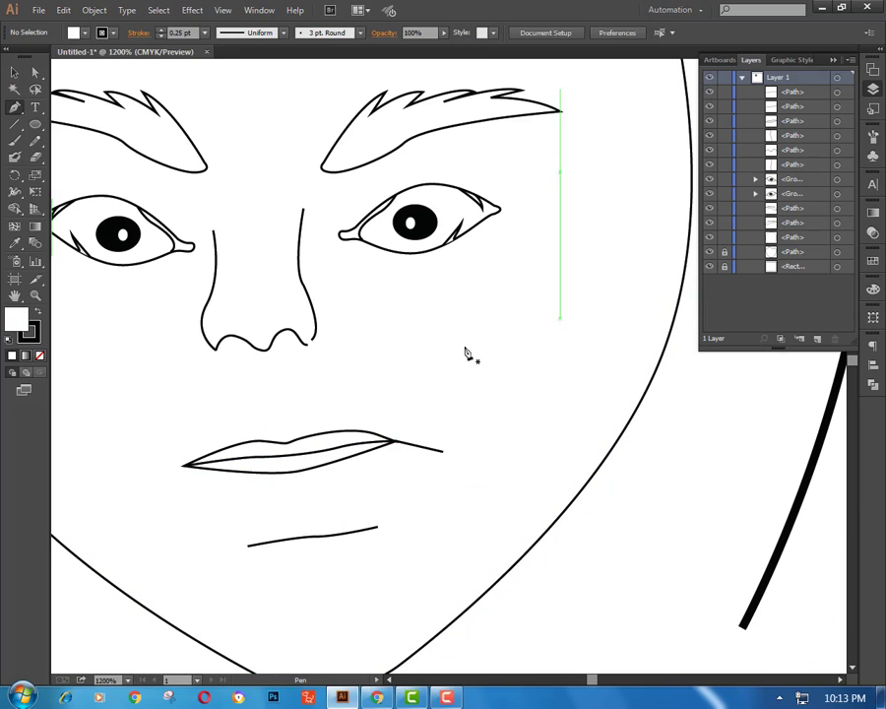
Step: Select the lip shape and show the Pathfinder panel in place of Layers
{"action": "left_click", "coordinate": [14, 72]}
{"action": "left_click", "coordinate": [413, 448]}
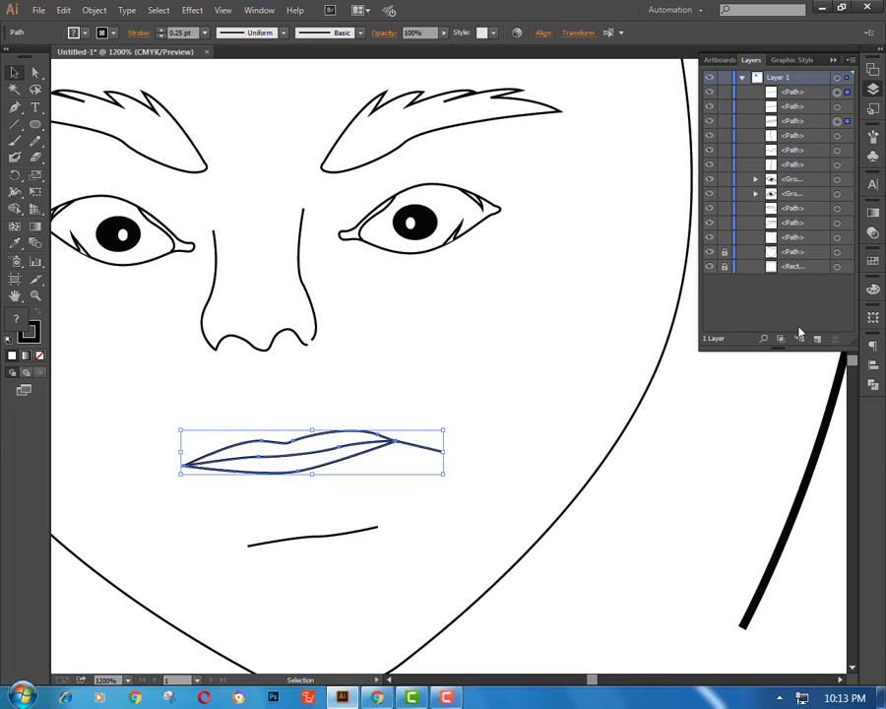
{"action": "left_click", "coordinate": [874, 387]}
{"action": "left_click", "coordinate": [268, 449]}
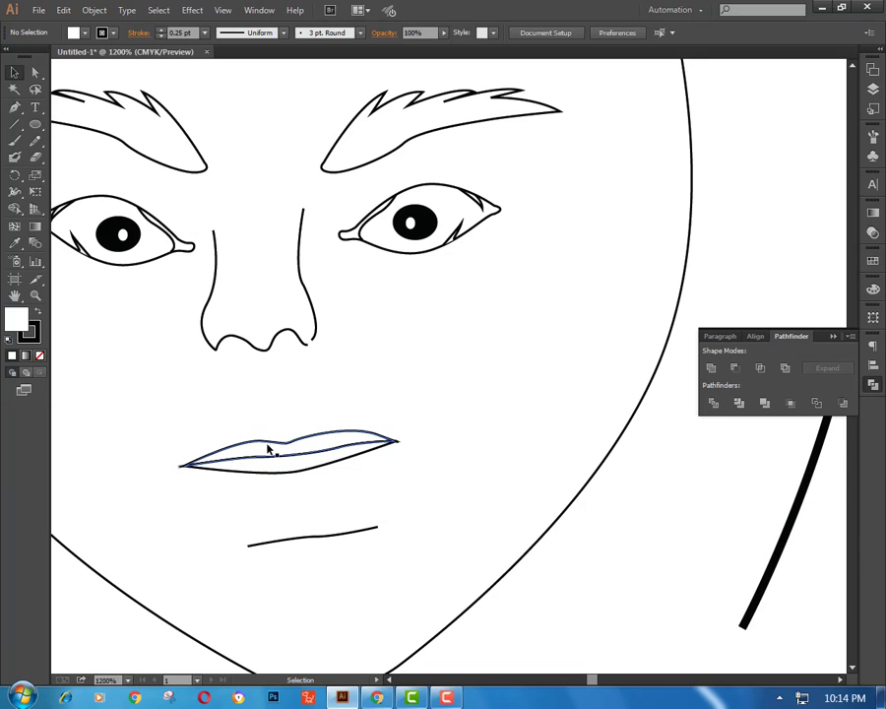
{"action": "scroll", "coordinate": [406, 420], "scroll_direction": "down", "scroll_amount": 1}
{"action": "scroll", "coordinate": [406, 420], "scroll_direction": "down", "scroll_amount": 2}
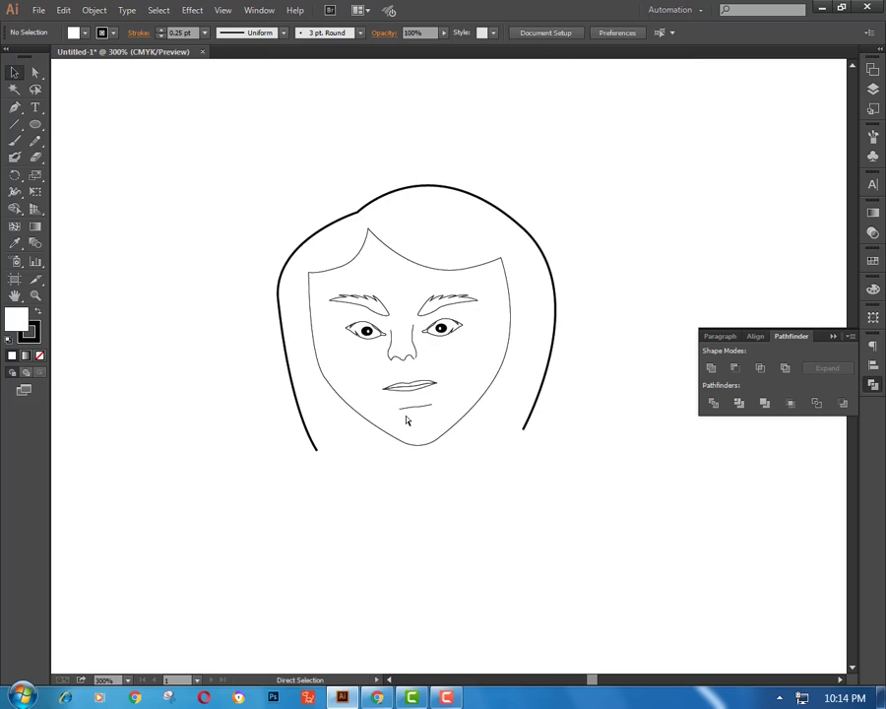
Step: Drag the left hair anchors and handles to extend the hair downward
{"action": "key", "text": "a"}
{"action": "left_click", "coordinate": [327, 162]}
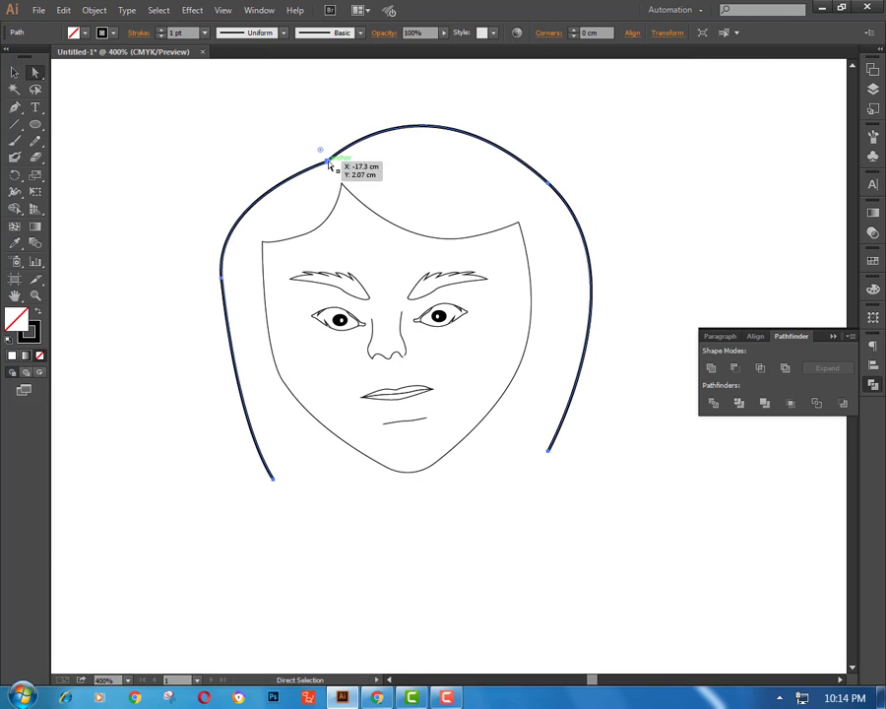
{"action": "left_click_drag", "start_coordinate": [329, 163], "coordinate": [333, 173]}
{"action": "mouse_move", "coordinate": [237, 243]}
{"action": "left_mouse_down"}
{"action": "mouse_move", "coordinate": [232, 262]}
{"action": "mouse_move", "coordinate": [248, 295]}
{"action": "left_mouse_up"}
{"action": "mouse_move", "coordinate": [258, 507]}
{"action": "left_mouse_down"}
{"action": "mouse_move", "coordinate": [380, 523]}
{"action": "mouse_move", "coordinate": [352, 482]}
{"action": "left_mouse_up"}
{"action": "scroll", "coordinate": [303, 545], "scroll_direction": "down", "scroll_amount": 1}
{"action": "left_click_drag", "start_coordinate": [267, 619], "coordinate": [260, 414]}
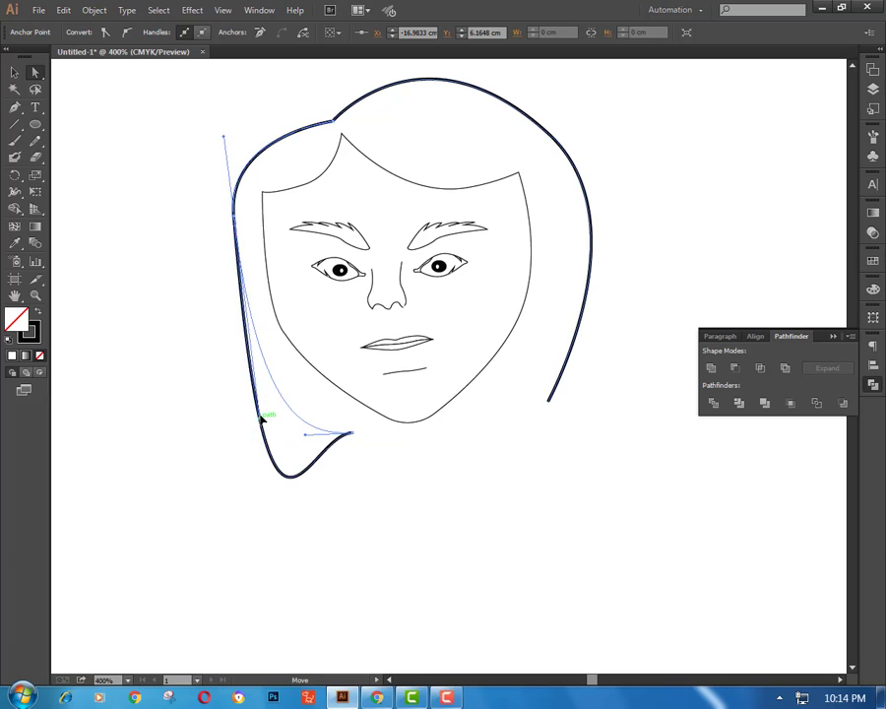
Step: Reposition the left hair's bottom point so its end curves inward under the cheek
{"action": "left_click", "coordinate": [197, 435]}
{"action": "mouse_move", "coordinate": [351, 438]}
{"action": "left_mouse_down"}
{"action": "mouse_move", "coordinate": [352, 426]}
{"action": "mouse_move", "coordinate": [310, 394]}
{"action": "left_mouse_up"}
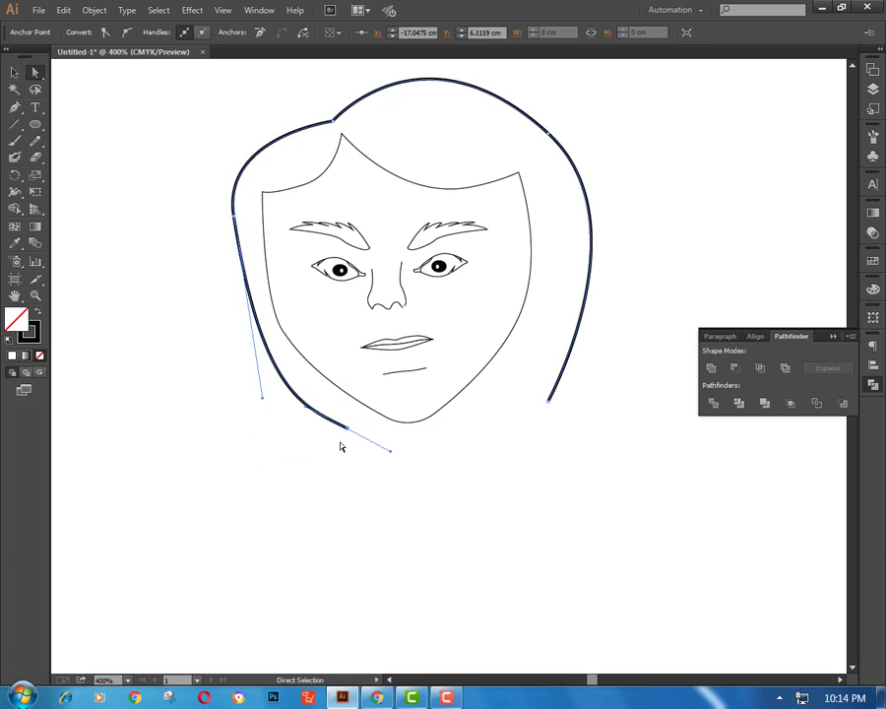
{"action": "left_click_drag", "start_coordinate": [339, 441], "coordinate": [323, 432]}
{"action": "left_click", "coordinate": [381, 470]}
{"action": "scroll", "coordinate": [381, 470], "scroll_direction": "up", "scroll_amount": 1}
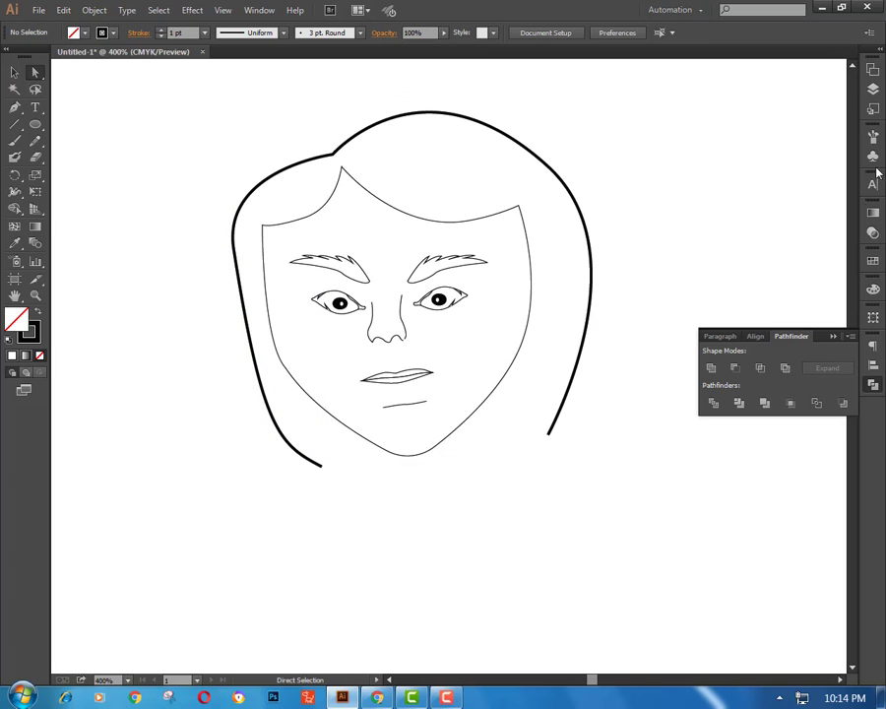
{"action": "left_click", "coordinate": [873, 88]}
Step: Fill the face shape with a pale grey-green from the Color Picker
{"action": "left_click", "coordinate": [14, 72]}
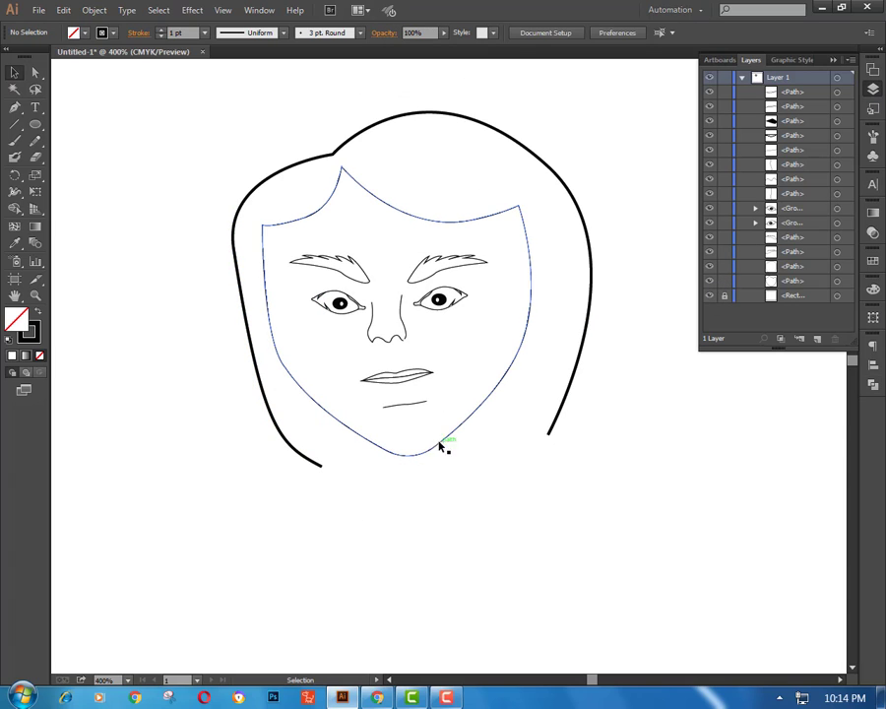
{"action": "left_click", "coordinate": [440, 444]}
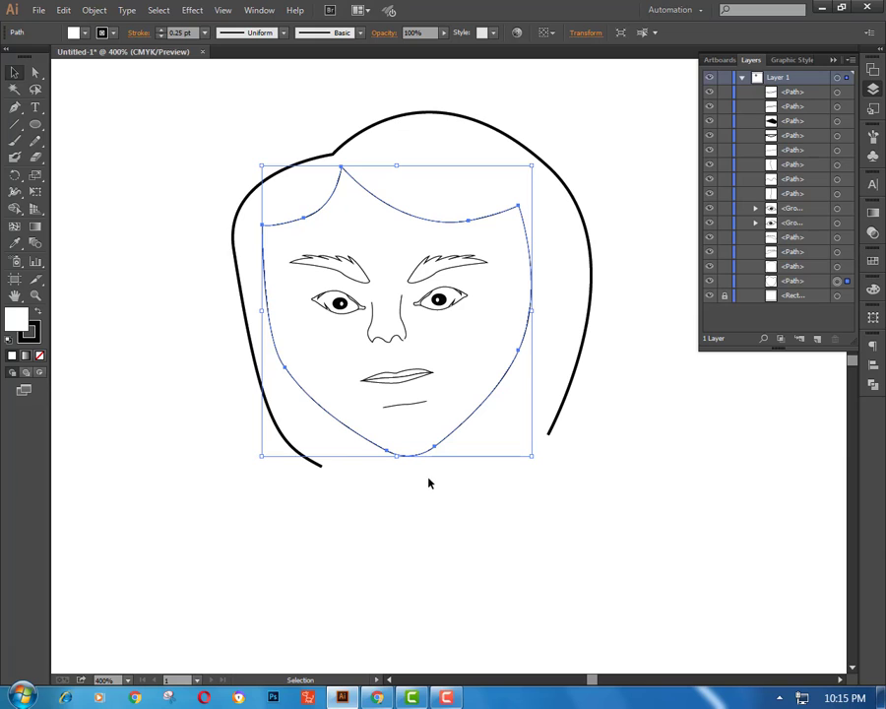
{"action": "double_click", "coordinate": [16, 318]}
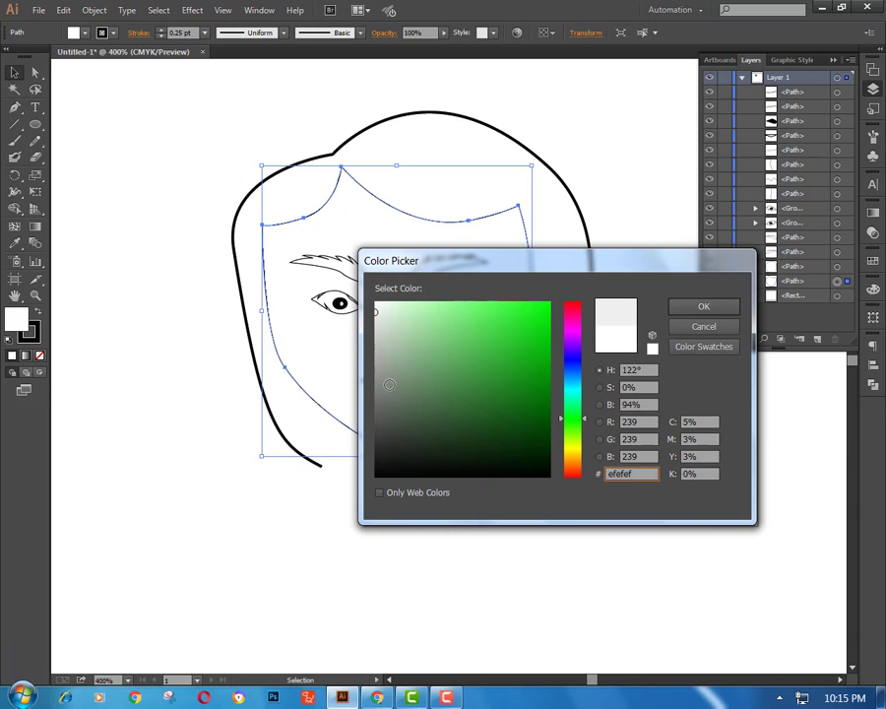
{"action": "left_click_drag", "start_coordinate": [389, 384], "coordinate": [386, 344]}
{"action": "left_click", "coordinate": [704, 306]}
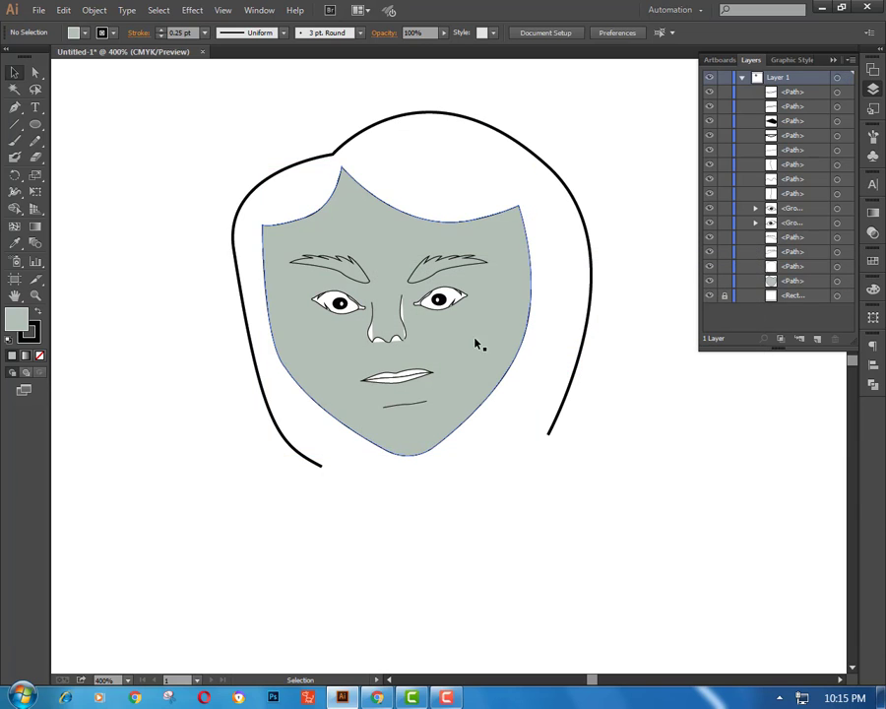
Step: Click through the nose side line and nostril shape to check them
{"action": "scroll", "coordinate": [476, 344], "scroll_direction": "up", "scroll_amount": 2}
{"action": "scroll", "coordinate": [469, 350], "scroll_direction": "down", "scroll_amount": 1}
{"action": "scroll", "coordinate": [469, 350], "scroll_direction": "up", "scroll_amount": 3}
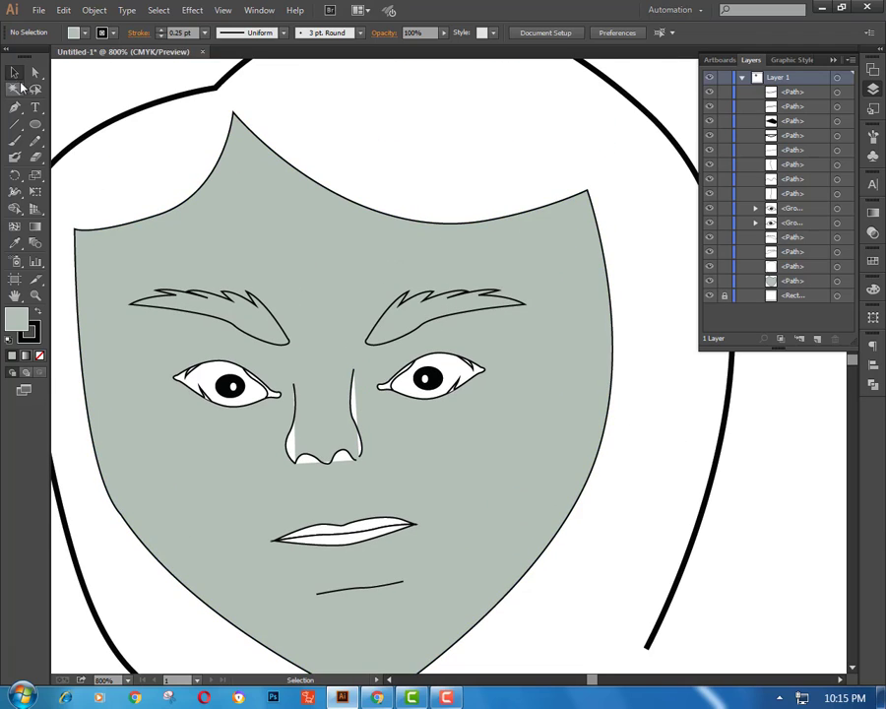
{"action": "left_click", "coordinate": [356, 406]}
{"action": "left_click", "coordinate": [317, 457]}
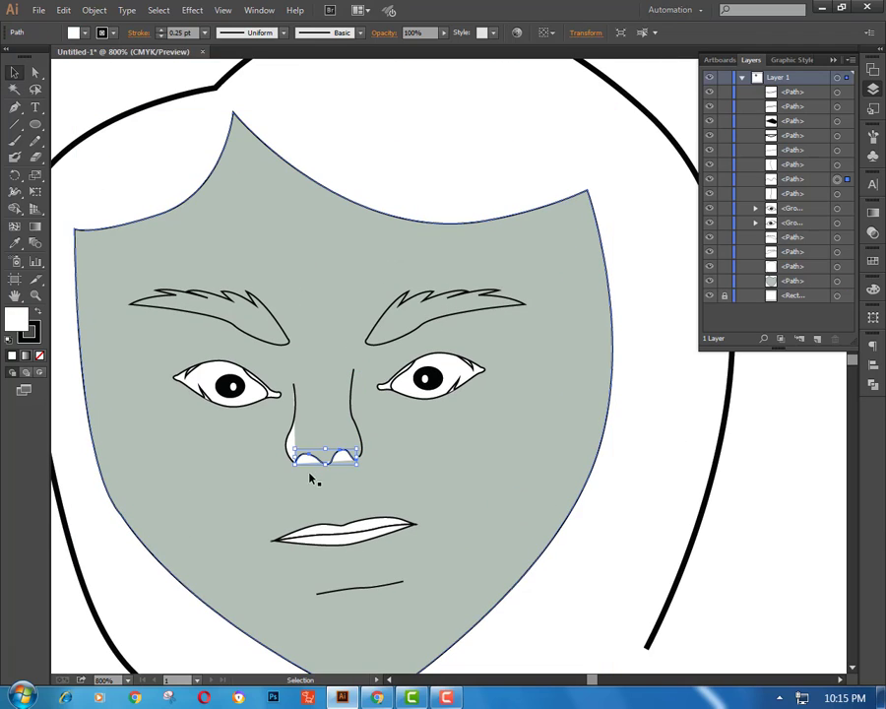
{"action": "left_click", "coordinate": [292, 434]}
{"action": "scroll", "coordinate": [377, 510], "scroll_direction": "down", "scroll_amount": 1}
Step: Reselect the face shape, then select the hair outline with the Selection tool
{"action": "left_click", "coordinate": [376, 511]}
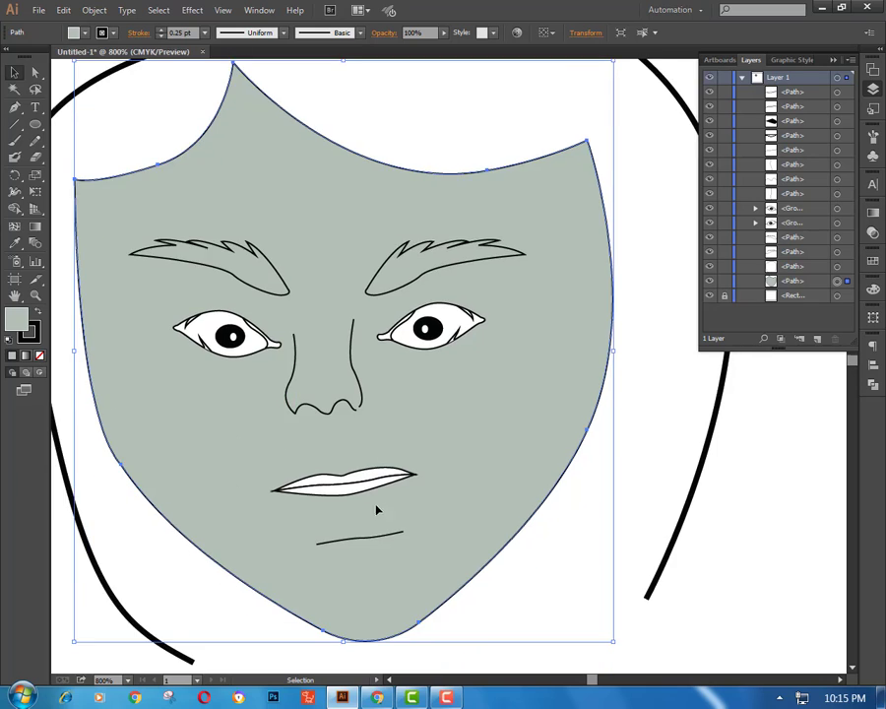
{"action": "key", "text": "a"}
{"action": "scroll", "coordinate": [419, 437], "scroll_direction": "down", "scroll_amount": 3}
{"action": "key", "text": "v"}
{"action": "left_click", "coordinate": [394, 567]}
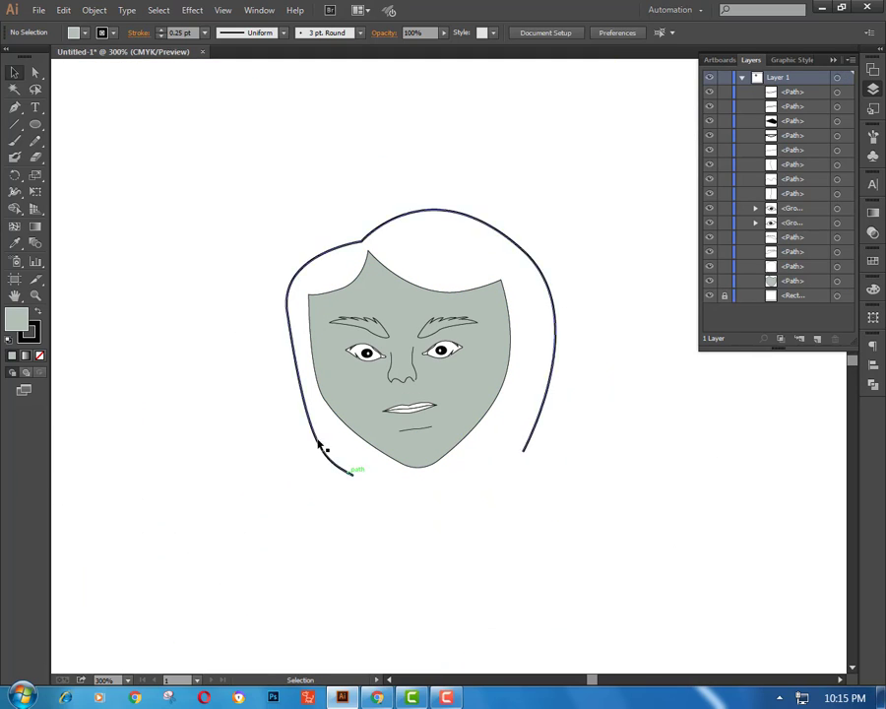
Step: Move the hair's lower-left anchor up and left, undoing an accidental nudge
{"action": "left_click", "coordinate": [317, 448]}
{"action": "key", "text": "a"}
{"action": "left_click_drag", "start_coordinate": [352, 475], "coordinate": [360, 470]}
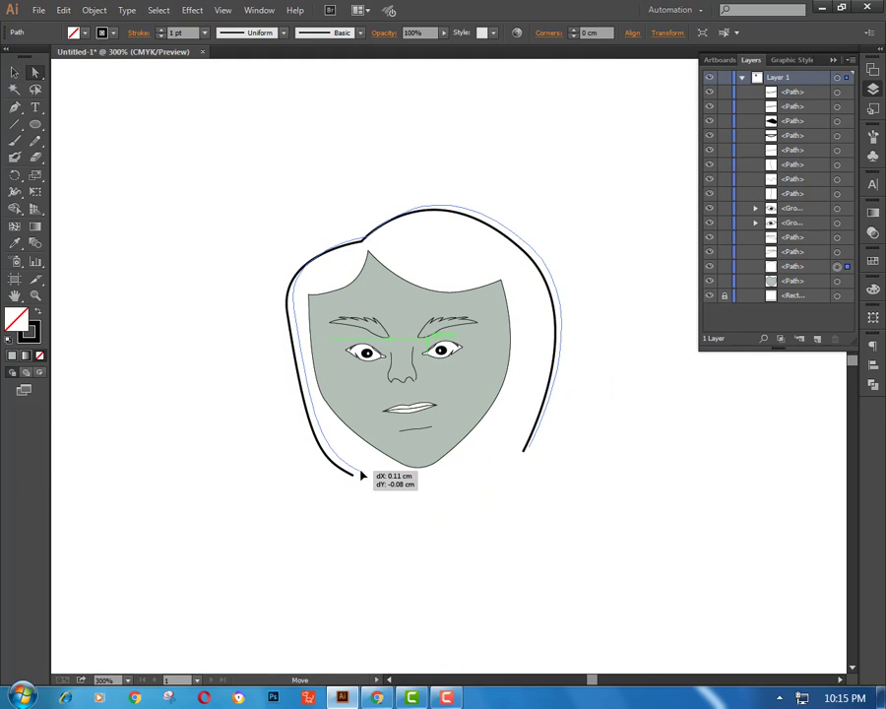
{"action": "key", "text": "ctrl+z"}
{"action": "left_click", "coordinate": [281, 388]}
{"action": "left_click", "coordinate": [311, 453]}
{"action": "left_click_drag", "start_coordinate": [311, 453], "coordinate": [295, 424]}
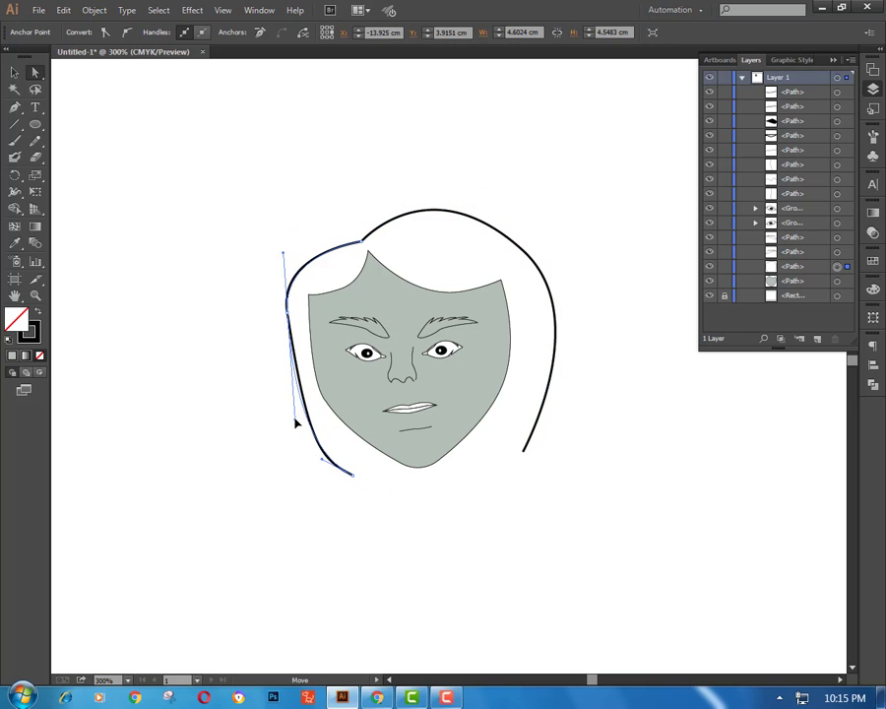
{"action": "left_click", "coordinate": [311, 498]}
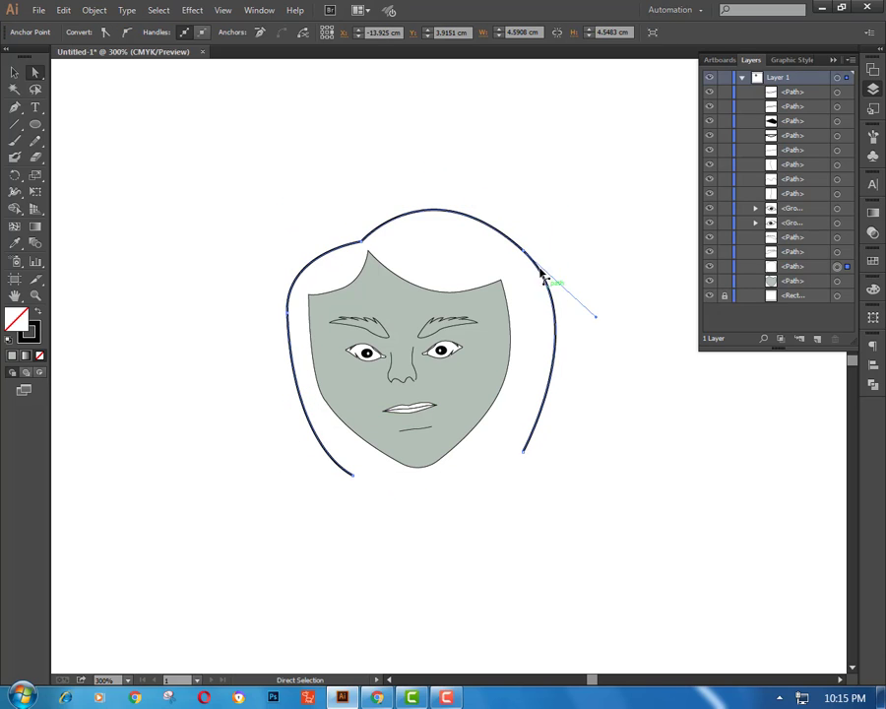
Step: Pull the hair's upper-right and right-side anchors inward along the right cheek
{"action": "left_click_drag", "start_coordinate": [541, 268], "coordinate": [519, 272]}
{"action": "mouse_move", "coordinate": [529, 442]}
{"action": "left_mouse_down"}
{"action": "mouse_move", "coordinate": [505, 455]}
{"action": "mouse_move", "coordinate": [524, 455]}
{"action": "left_mouse_up"}
{"action": "left_click", "coordinate": [528, 200]}
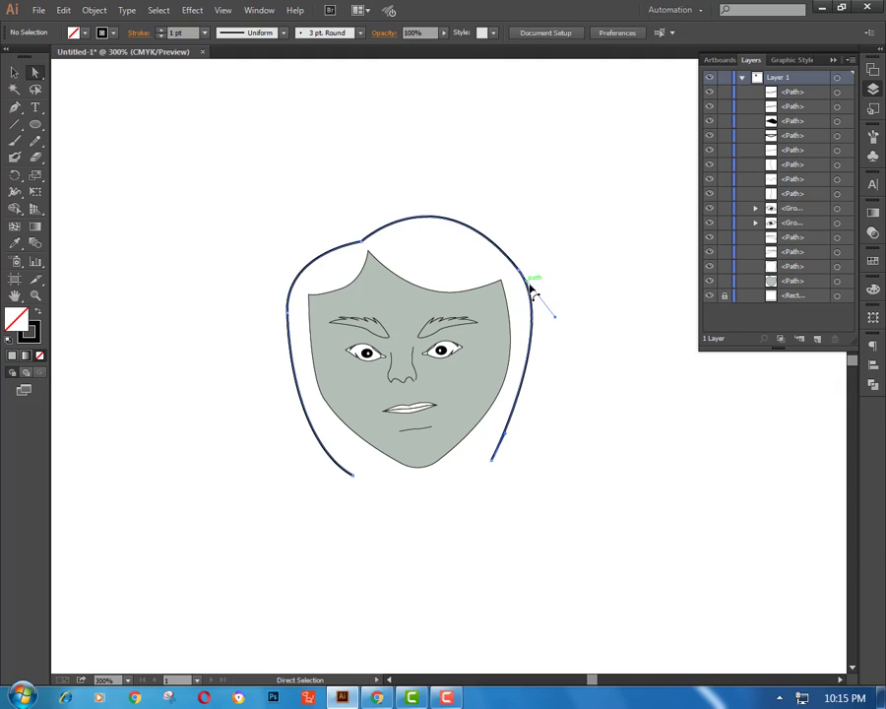
{"action": "left_click_drag", "start_coordinate": [529, 287], "coordinate": [522, 280]}
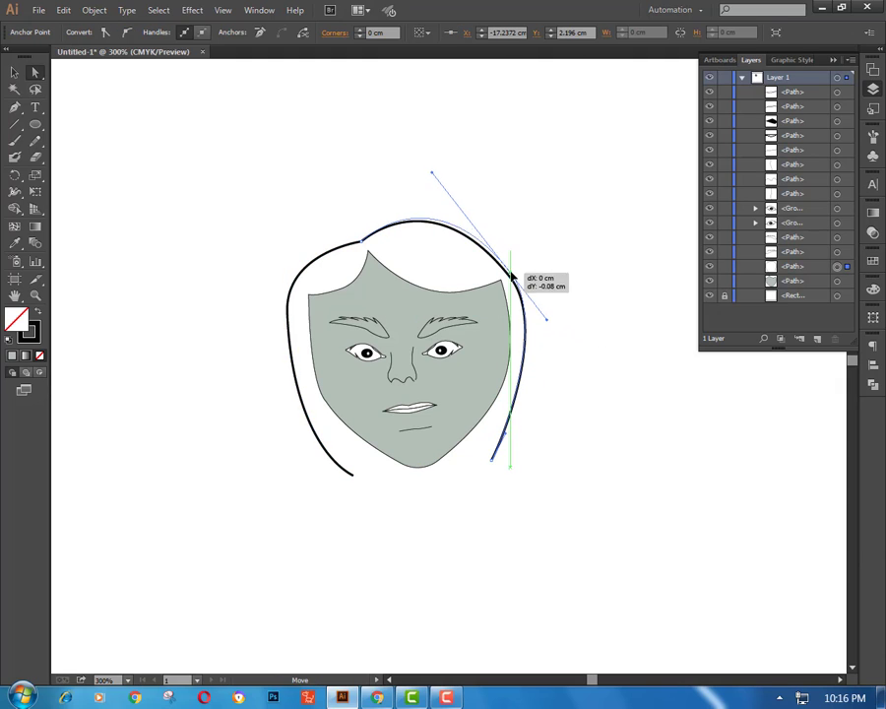
{"action": "left_click", "coordinate": [537, 206]}
{"action": "scroll", "coordinate": [423, 404], "scroll_direction": "down", "scroll_amount": 2}
{"action": "key", "text": "ctrl+minus"}
{"action": "key", "text": "ctrl+minus"}
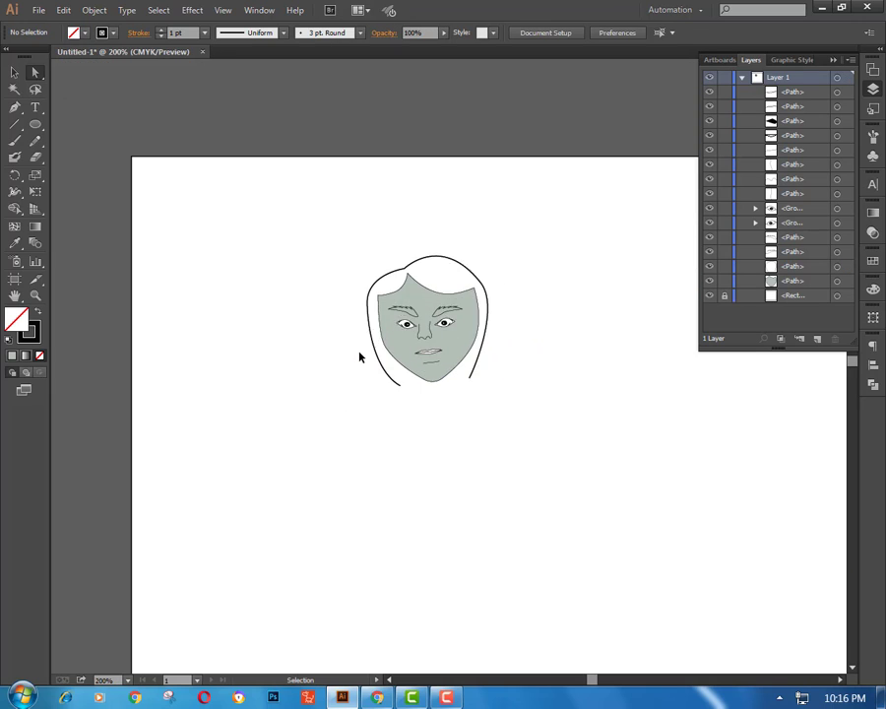
{"action": "key", "text": "ctrl+plus"}
{"action": "left_click_drag", "start_coordinate": [351, 440], "coordinate": [351, 395]}
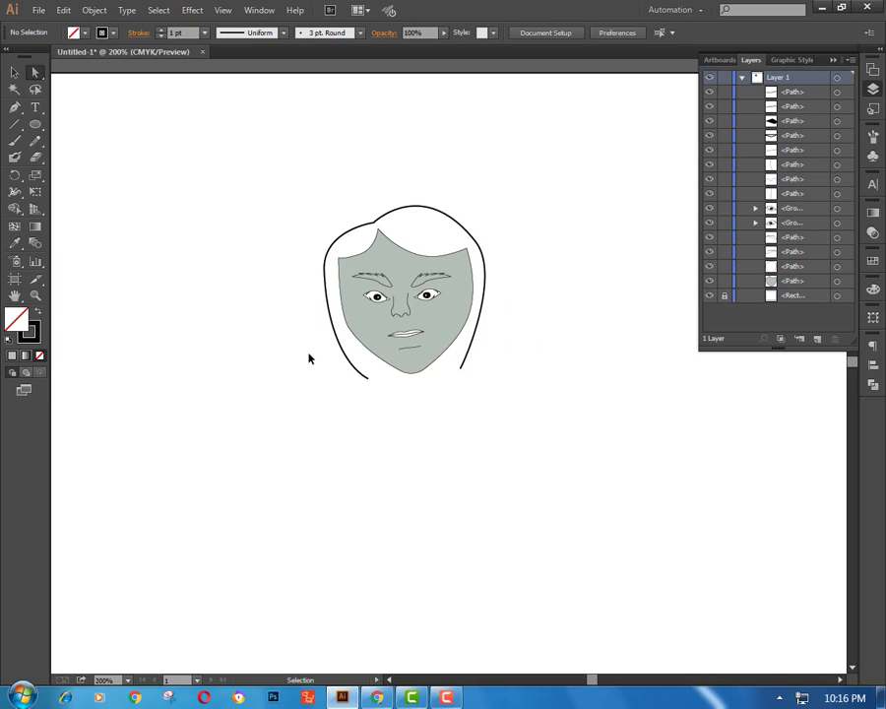
{"action": "key", "text": "ctrl+plus"}
Step: Draw hooked tips at the bottom-left and lower-right ends of the hair with the Pen tool
{"action": "left_click", "coordinate": [285, 471]}
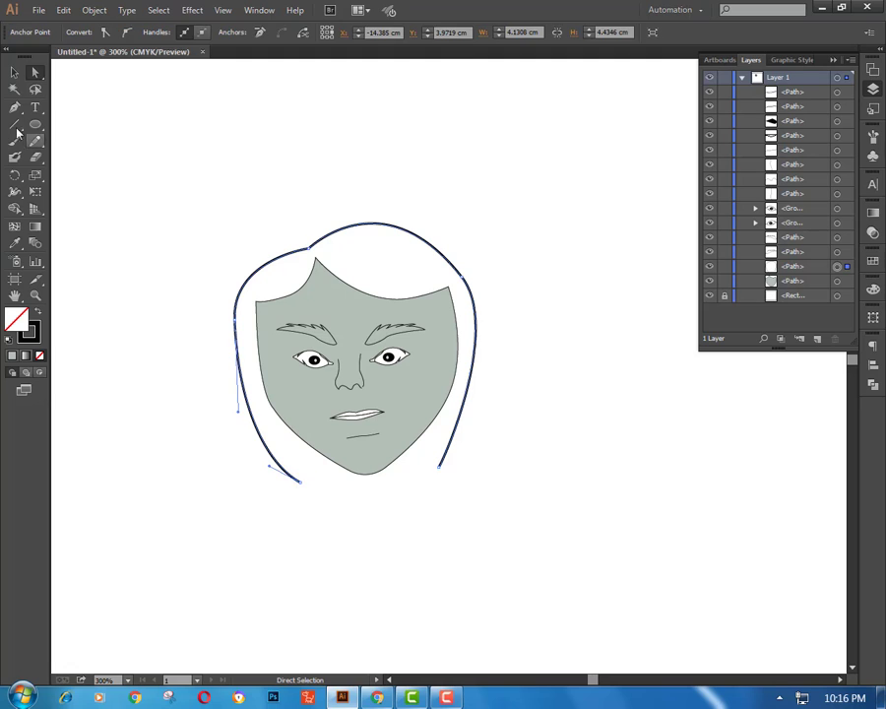
{"action": "key", "text": "p"}
{"action": "left_click_drag", "start_coordinate": [316, 451], "coordinate": [315, 503]}
{"action": "left_click_drag", "start_coordinate": [264, 485], "coordinate": [296, 480]}
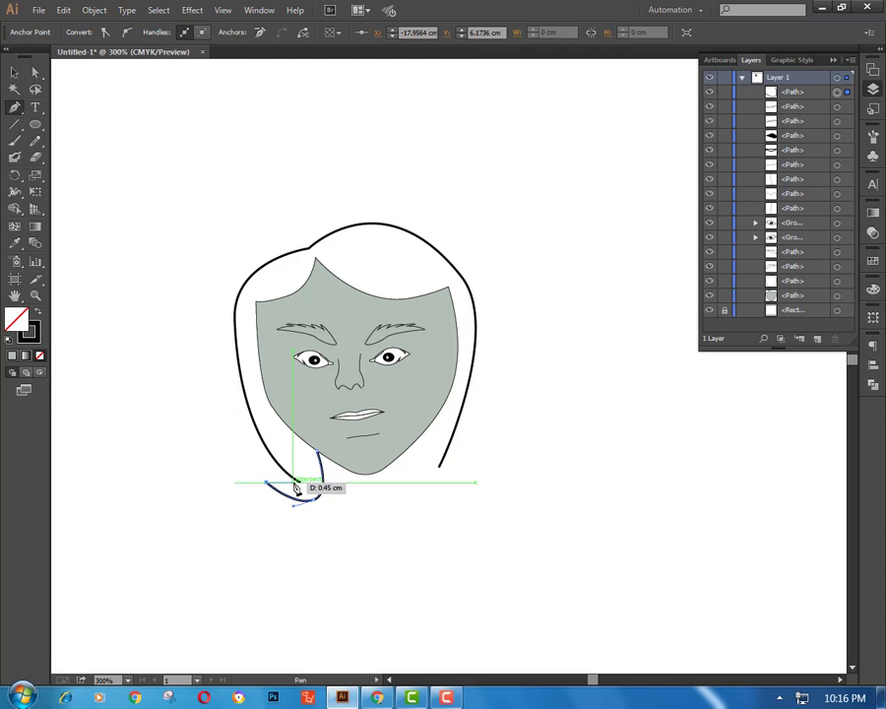
{"action": "left_click", "coordinate": [508, 503], "text": "ctrl"}
{"action": "left_click", "coordinate": [440, 468]}
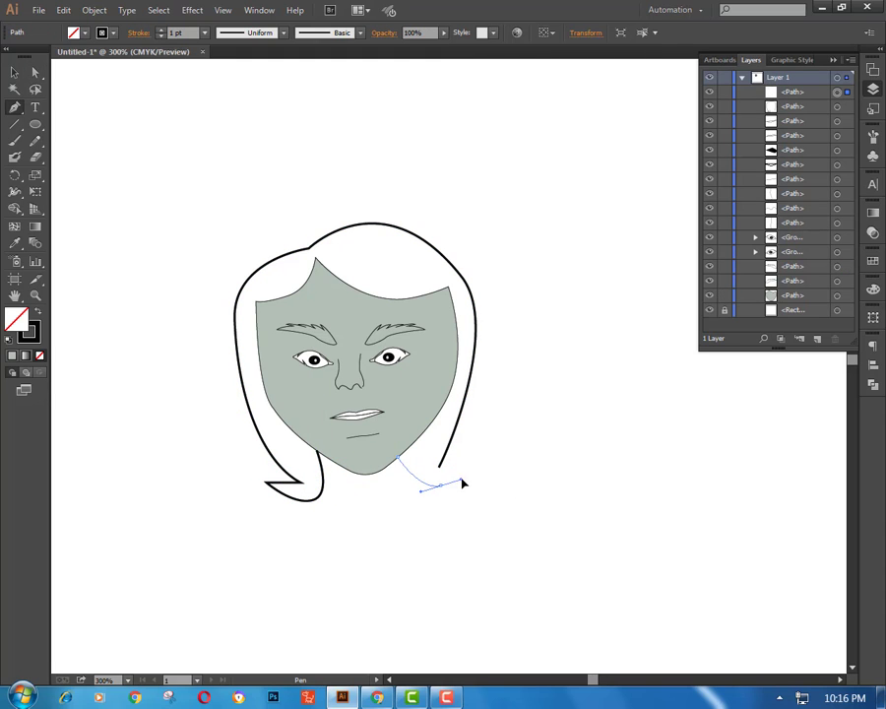
{"action": "mouse_move", "coordinate": [443, 483]}
{"action": "left_mouse_down"}
{"action": "mouse_move", "coordinate": [461, 479]}
{"action": "mouse_move", "coordinate": [463, 459]}
{"action": "left_mouse_up"}
Step: Lengthen the upper-right hair curve and move the lower-right hair tip inward
{"action": "key", "text": "a"}
{"action": "left_click", "coordinate": [438, 478]}
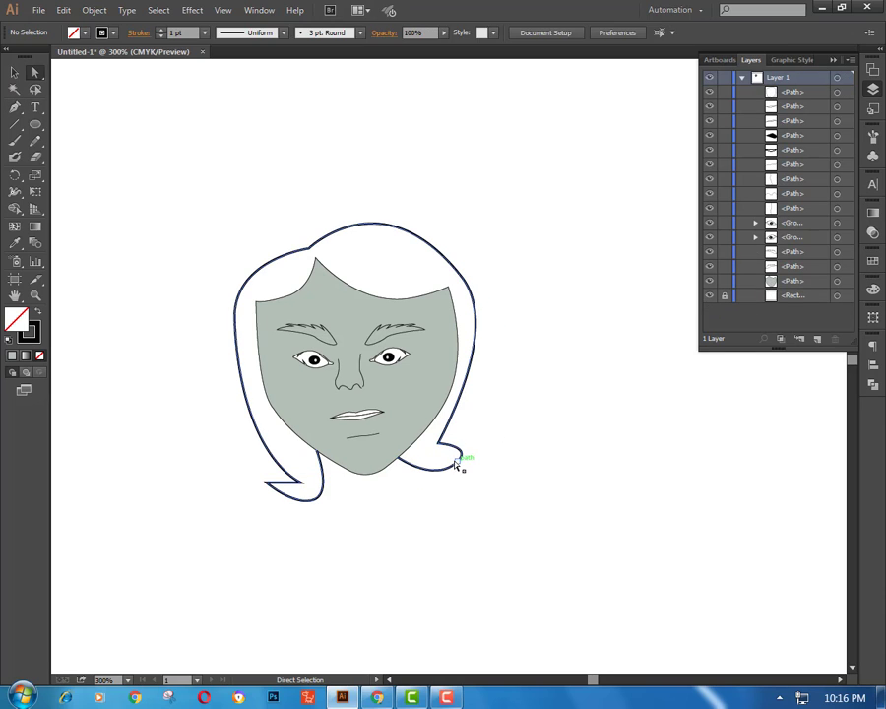
{"action": "left_click", "coordinate": [477, 354]}
{"action": "left_click_drag", "start_coordinate": [497, 323], "coordinate": [504, 340]}
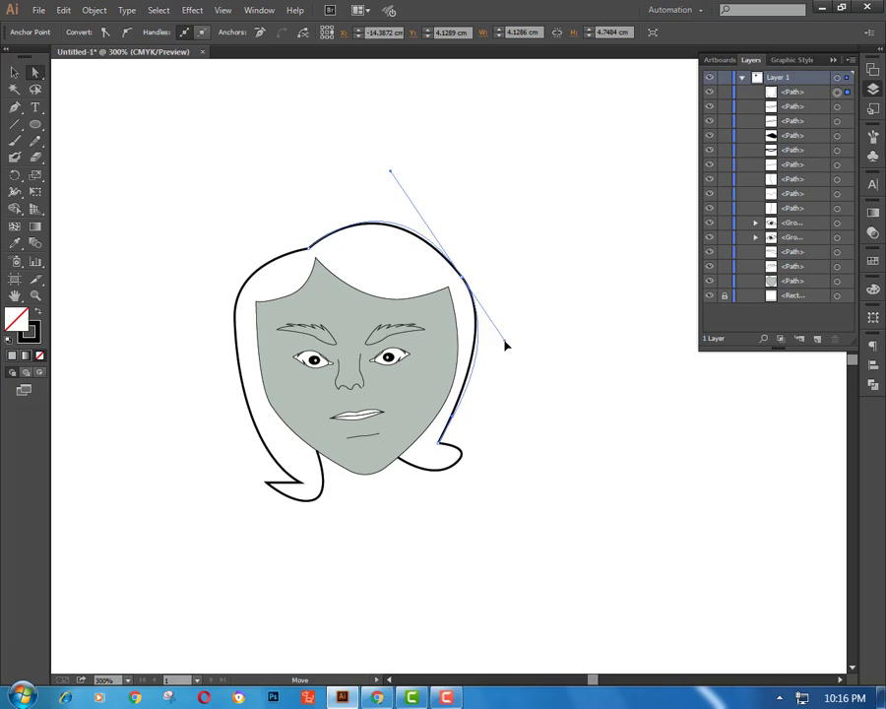
{"action": "left_click", "coordinate": [451, 505]}
{"action": "left_click", "coordinate": [449, 454]}
{"action": "mouse_move", "coordinate": [449, 454]}
{"action": "left_mouse_down"}
{"action": "mouse_move", "coordinate": [410, 449]}
{"action": "mouse_move", "coordinate": [431, 484]}
{"action": "left_mouse_up"}
{"action": "left_click", "coordinate": [476, 523]}
Step: Reshape the lower-left hair tip into a shorter flick and round its corner
{"action": "left_click", "coordinate": [315, 497]}
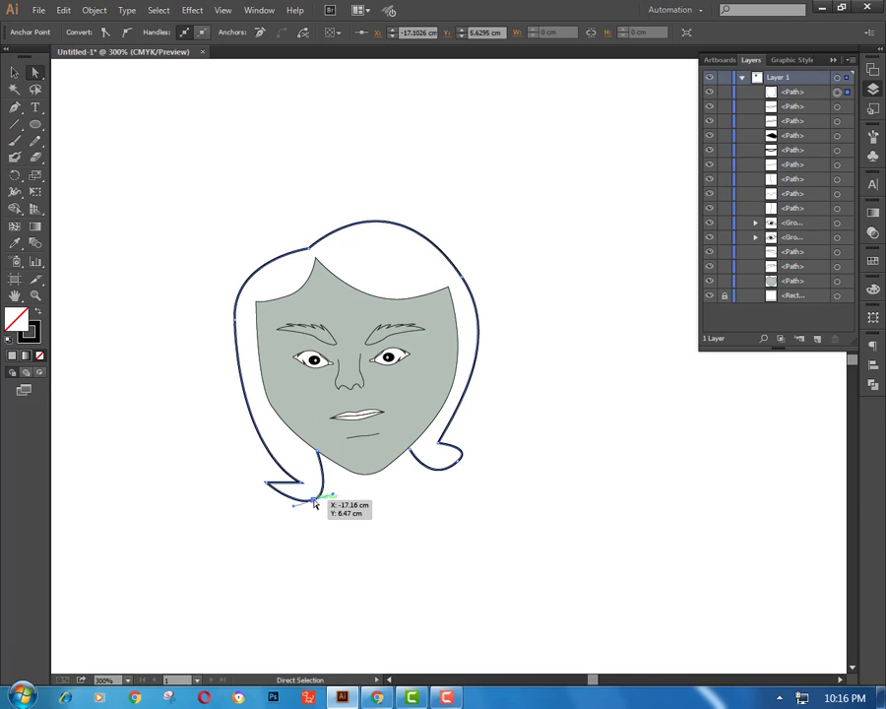
{"action": "mouse_move", "coordinate": [268, 483]}
{"action": "left_mouse_down"}
{"action": "mouse_move", "coordinate": [285, 494]}
{"action": "mouse_move", "coordinate": [270, 463]}
{"action": "left_mouse_up"}
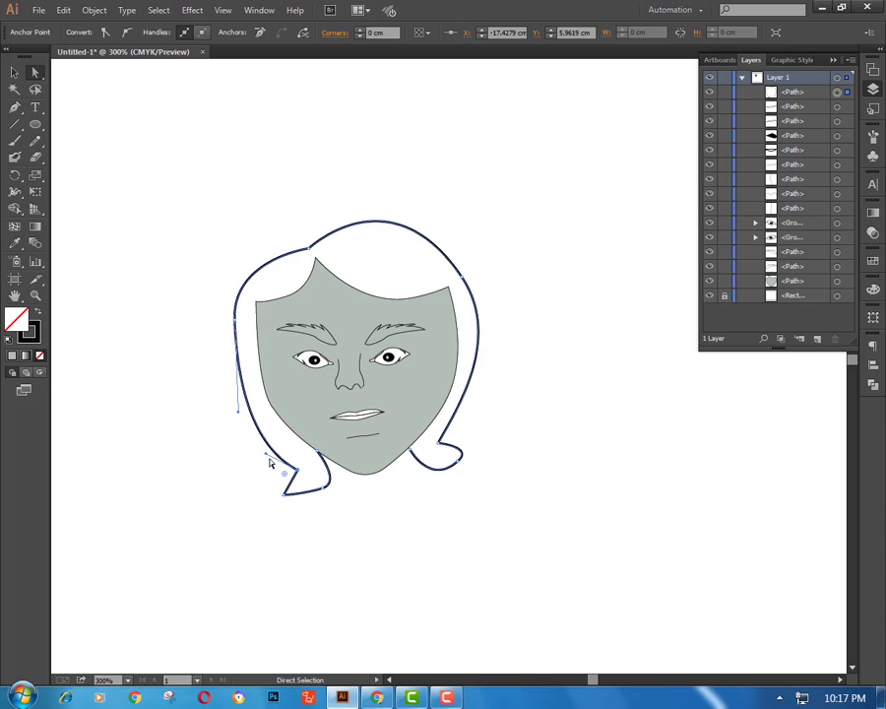
{"action": "left_click", "coordinate": [302, 502]}
{"action": "left_click", "coordinate": [323, 483]}
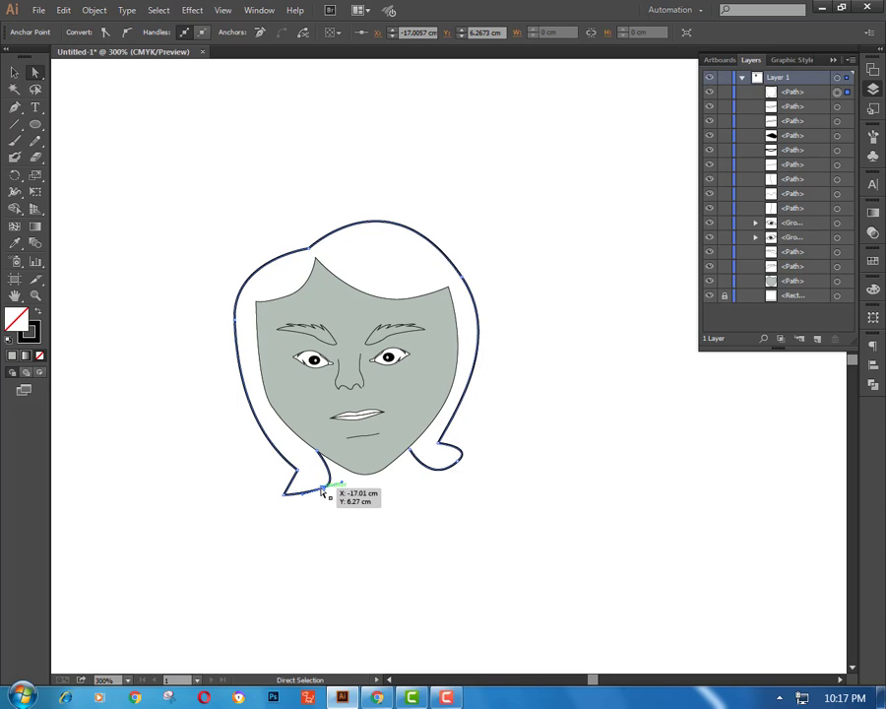
{"action": "left_click_drag", "start_coordinate": [322, 486], "coordinate": [305, 490]}
{"action": "left_click", "coordinate": [317, 497]}
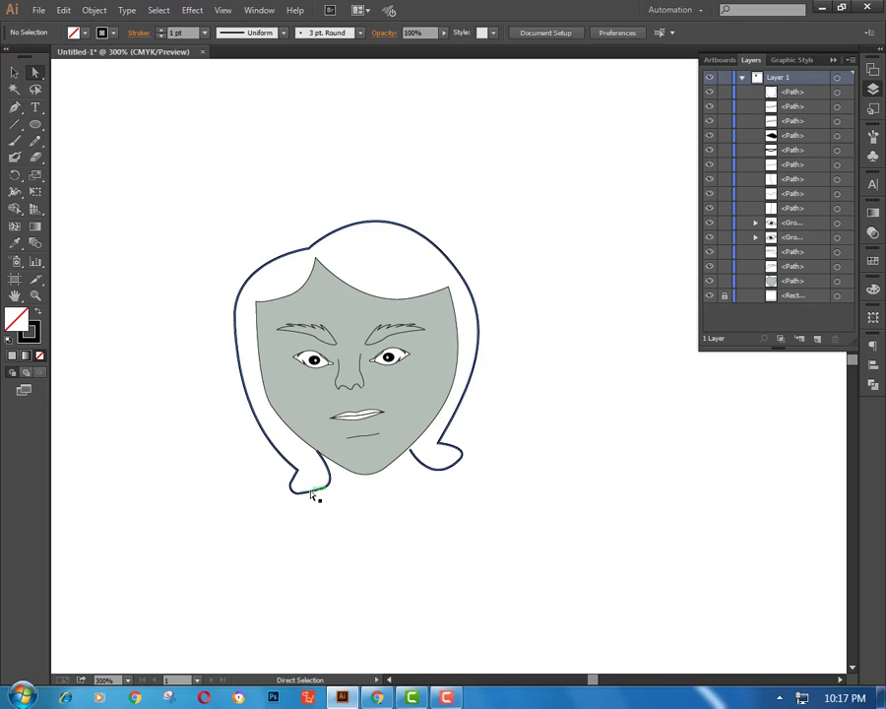
{"action": "left_click", "coordinate": [340, 474]}
{"action": "left_click", "coordinate": [260, 419]}
{"action": "left_click", "coordinate": [236, 325]}
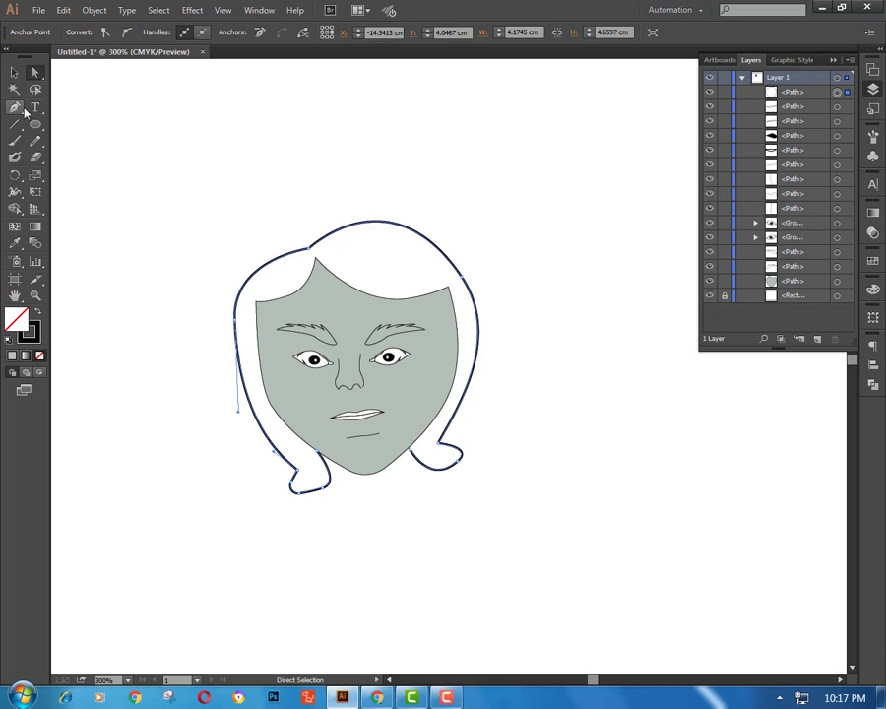
Step: Close the hair path under the chin and give it a black fill with no stroke
{"action": "left_click", "coordinate": [319, 450]}
{"action": "left_click_drag", "start_coordinate": [409, 450], "coordinate": [431, 484]}
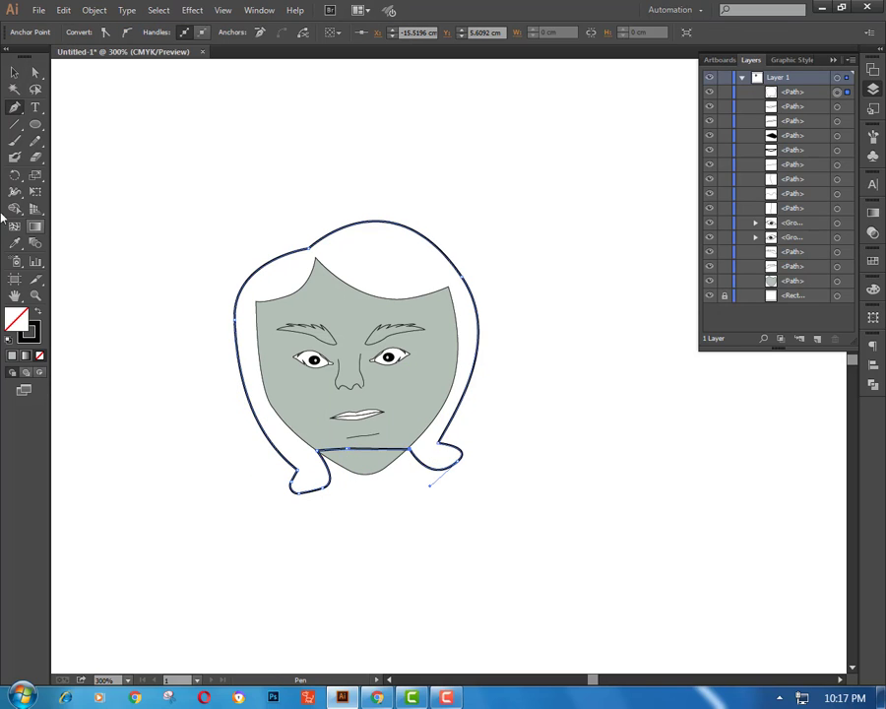
{"action": "key", "text": "v"}
{"action": "left_click", "coordinate": [40, 315]}
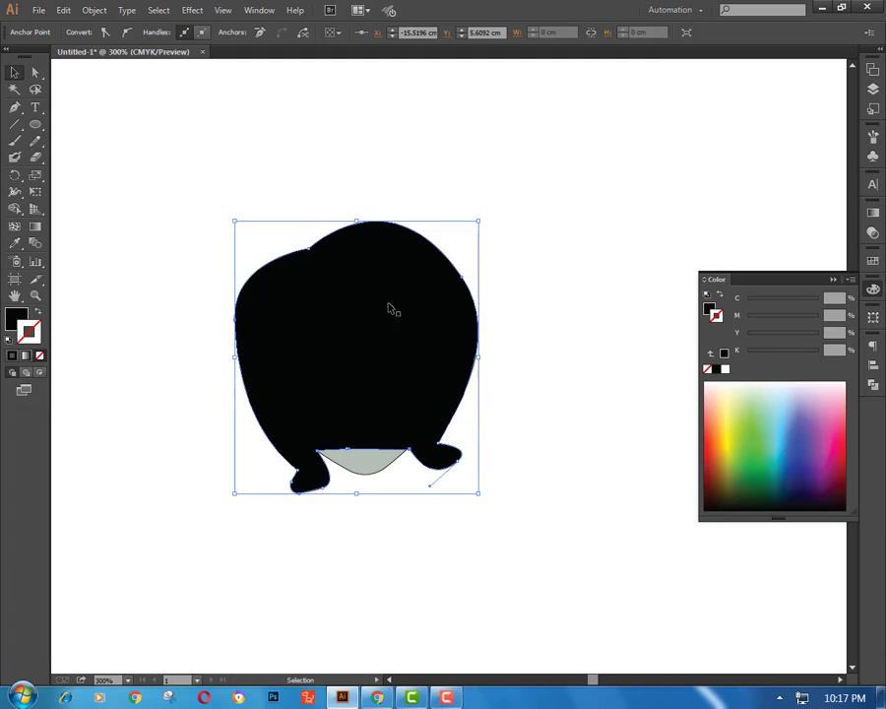
Step: Send the hair behind the face and move it above the background rectangle in Layers
{"action": "right_click", "coordinate": [249, 306]}
{"action": "left_click", "coordinate": [321, 567]}
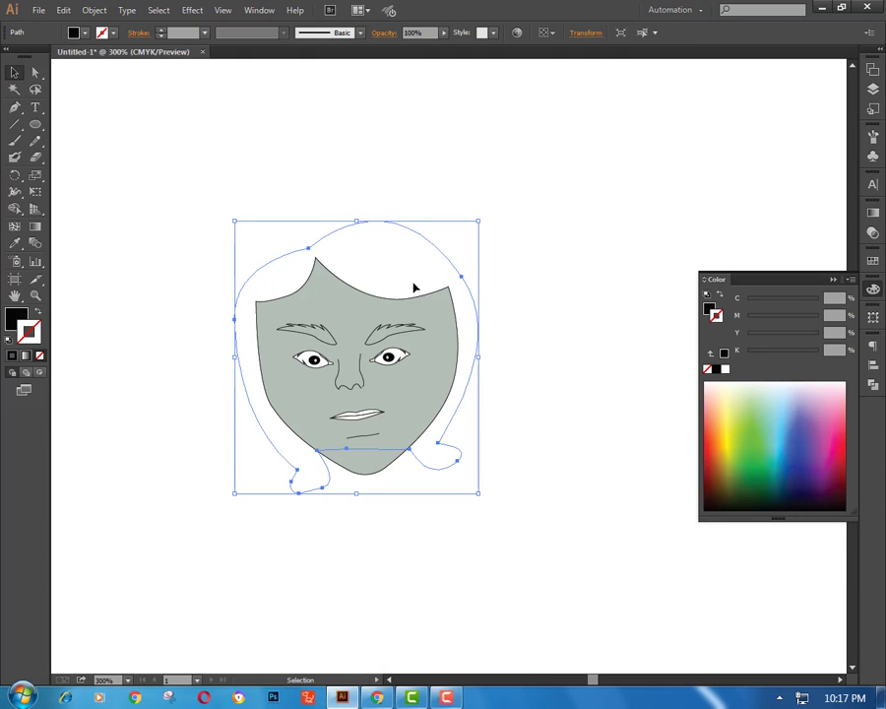
{"action": "left_click", "coordinate": [873, 88]}
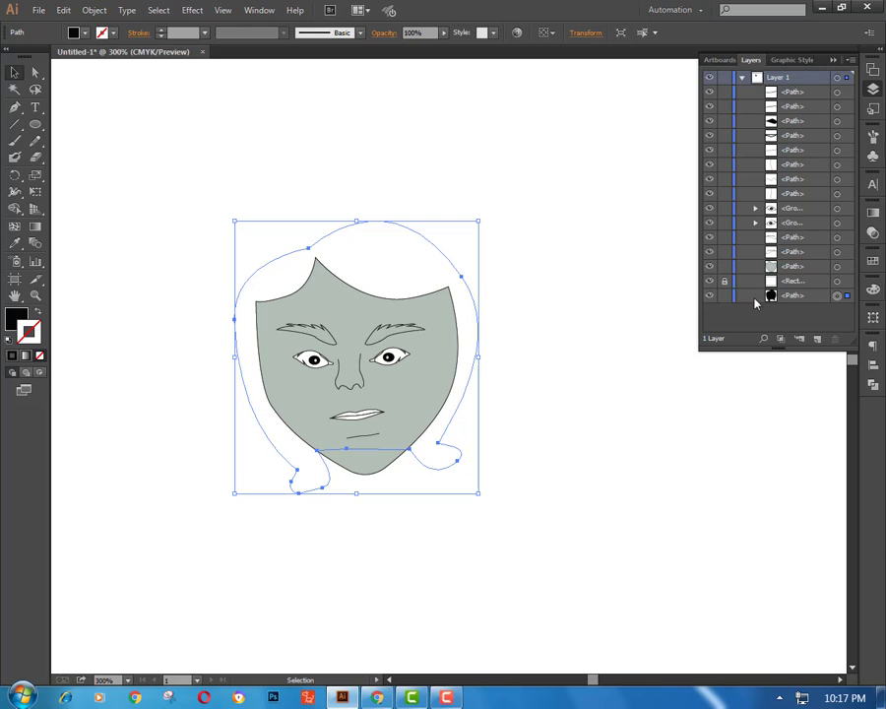
{"action": "left_click_drag", "start_coordinate": [755, 303], "coordinate": [813, 278]}
{"action": "left_click", "coordinate": [589, 354]}
Step: Zoom in on the face and select the hair outline's anchors with Direct Selection
{"action": "key", "text": "ctrl+1"}
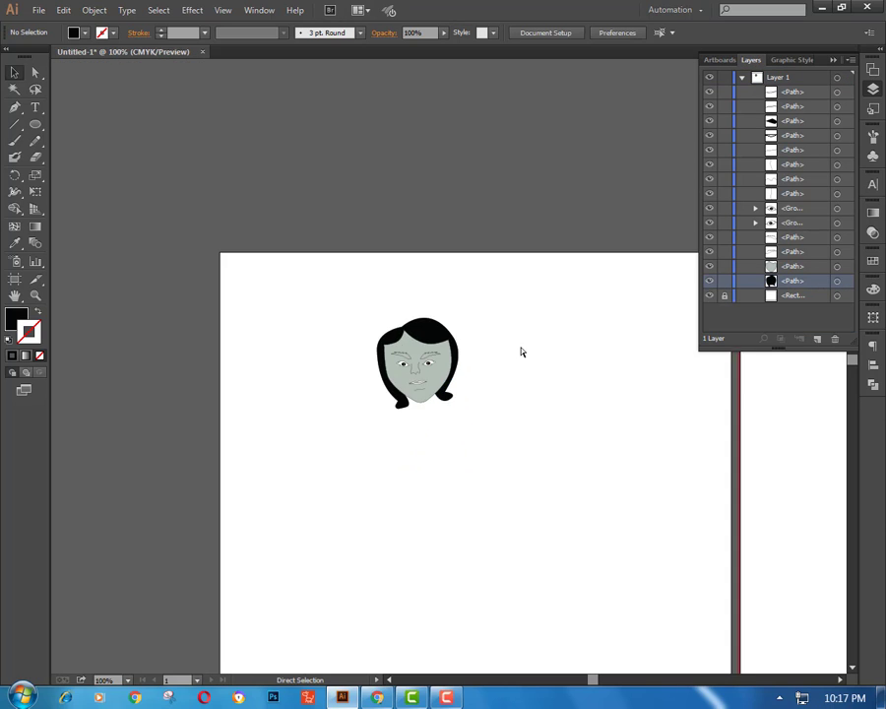
{"action": "key", "text": "ctrl+plus"}
{"action": "mouse_move", "coordinate": [506, 358]}
{"action": "left_mouse_down"}
{"action": "mouse_move", "coordinate": [410, 427]}
{"action": "mouse_move", "coordinate": [319, 337]}
{"action": "left_mouse_up"}
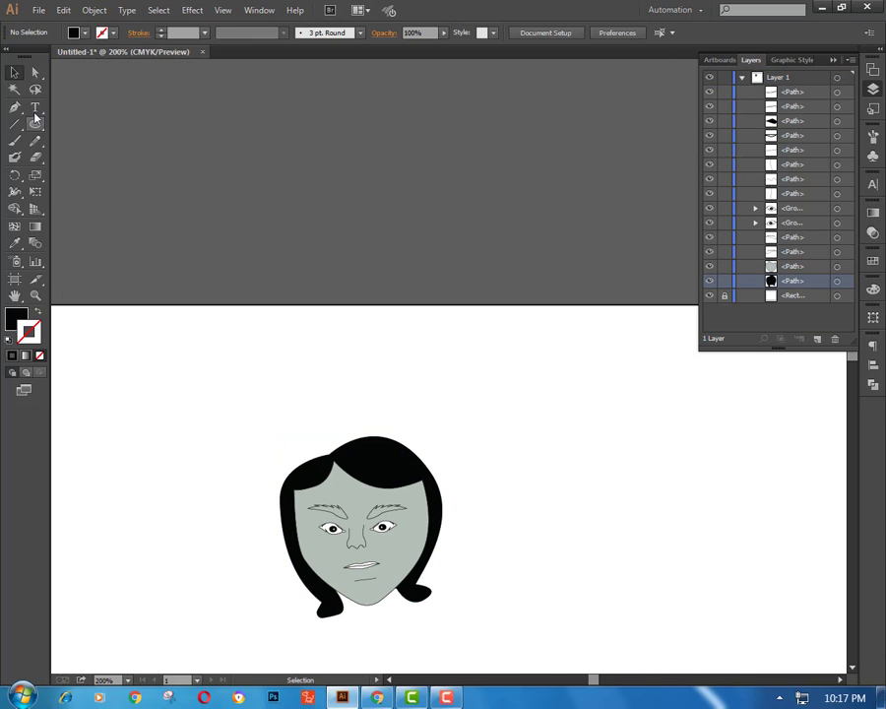
{"action": "key", "text": "a"}
{"action": "scroll", "coordinate": [396, 372], "scroll_direction": "down", "scroll_amount": 1}
{"action": "left_click", "coordinate": [424, 402]}
{"action": "scroll", "coordinate": [468, 407], "scroll_direction": "down", "scroll_amount": 1}
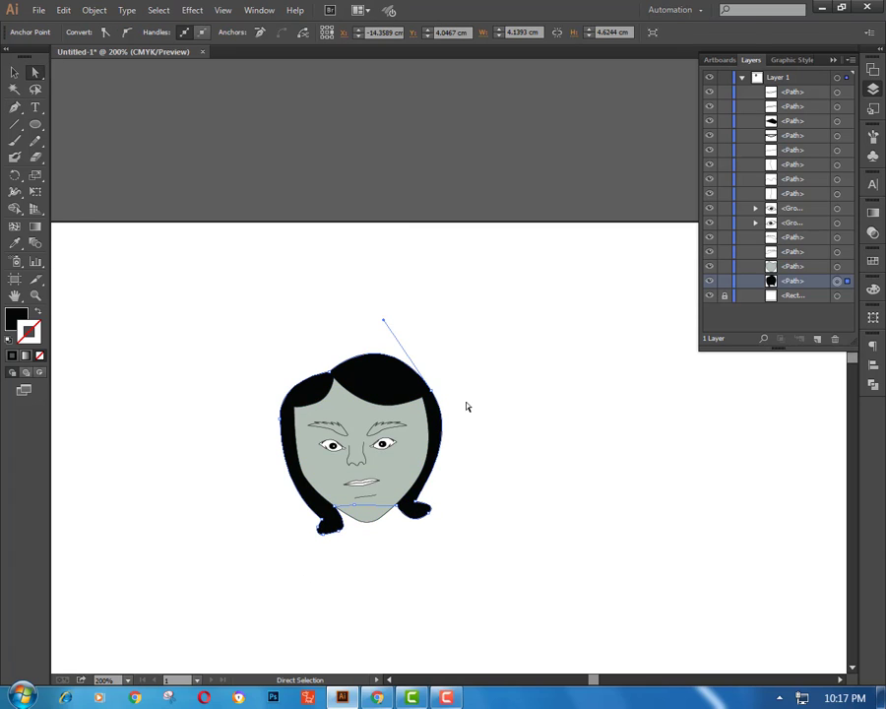
{"action": "left_click", "coordinate": [427, 402]}
Step: Add a Pen point near the face's upper-left edge, then delete the stray single-point path
{"action": "key", "text": "p"}
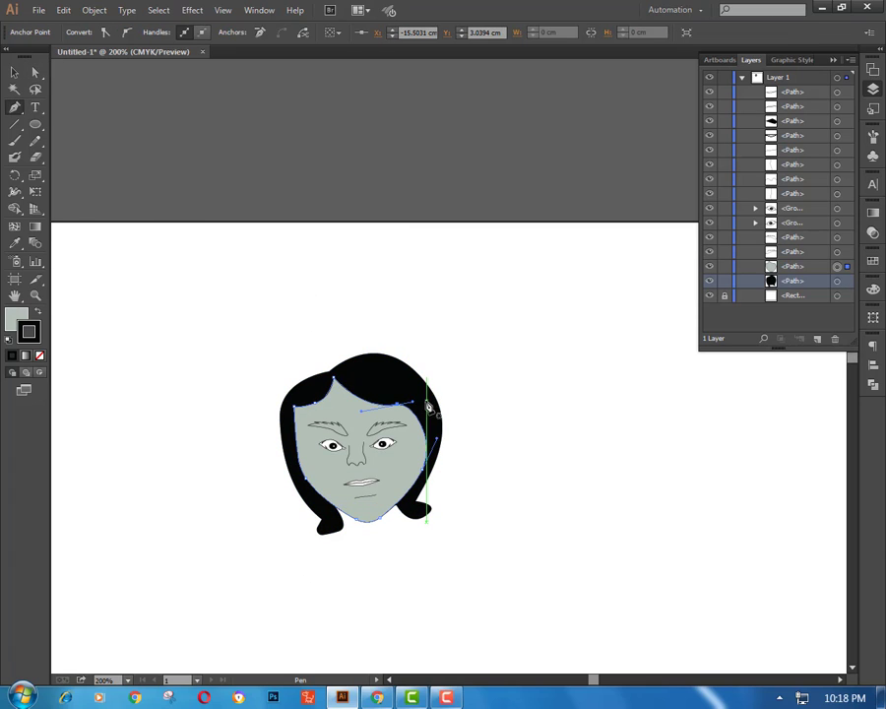
{"action": "left_click", "coordinate": [489, 399], "text": "ctrl"}
{"action": "left_click", "coordinate": [316, 423]}
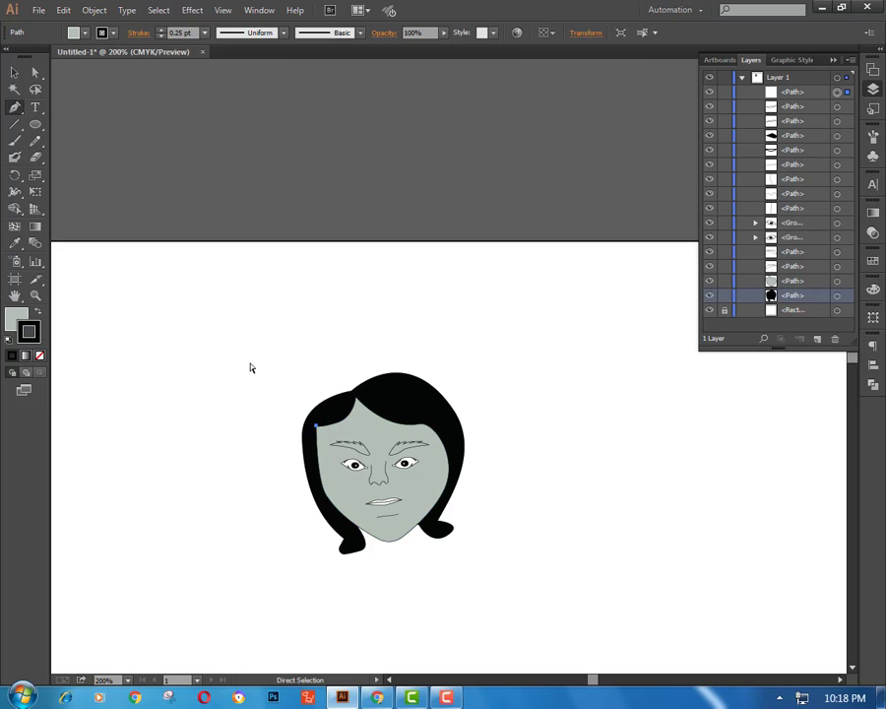
{"action": "left_click", "coordinate": [236, 325], "text": "ctrl"}
{"action": "left_click_drag", "start_coordinate": [236, 325], "coordinate": [325, 434]}
{"action": "key", "text": "Delete"}
{"action": "key", "text": "v"}
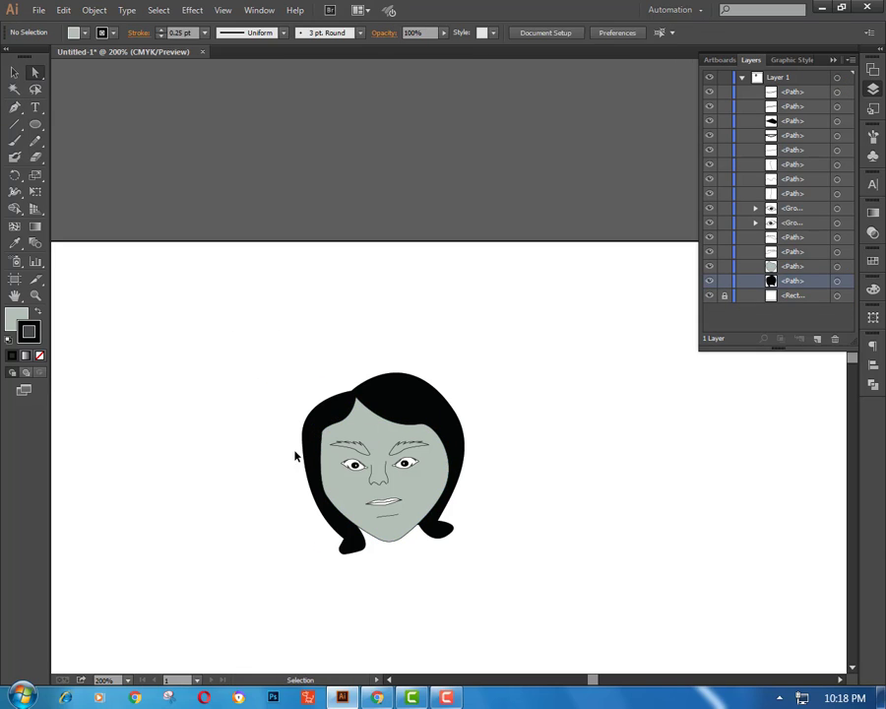
Step: Drag the hair's top anchor to smooth the curve across the top of the head
{"action": "key", "text": "a"}
{"action": "left_click", "coordinate": [364, 421]}
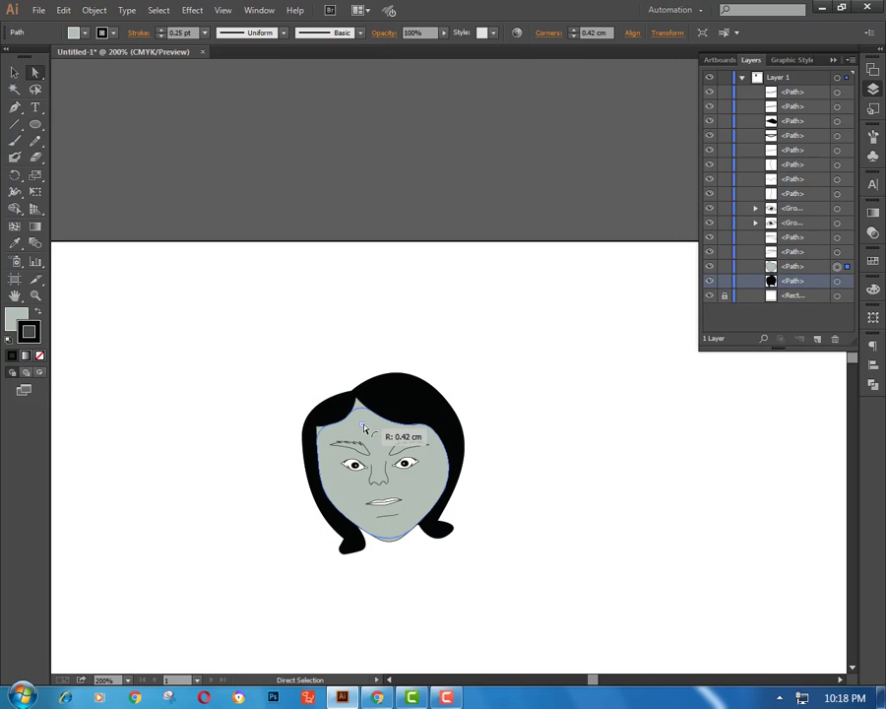
{"action": "left_click", "coordinate": [285, 351]}
{"action": "left_click_drag", "start_coordinate": [463, 400], "coordinate": [498, 459]}
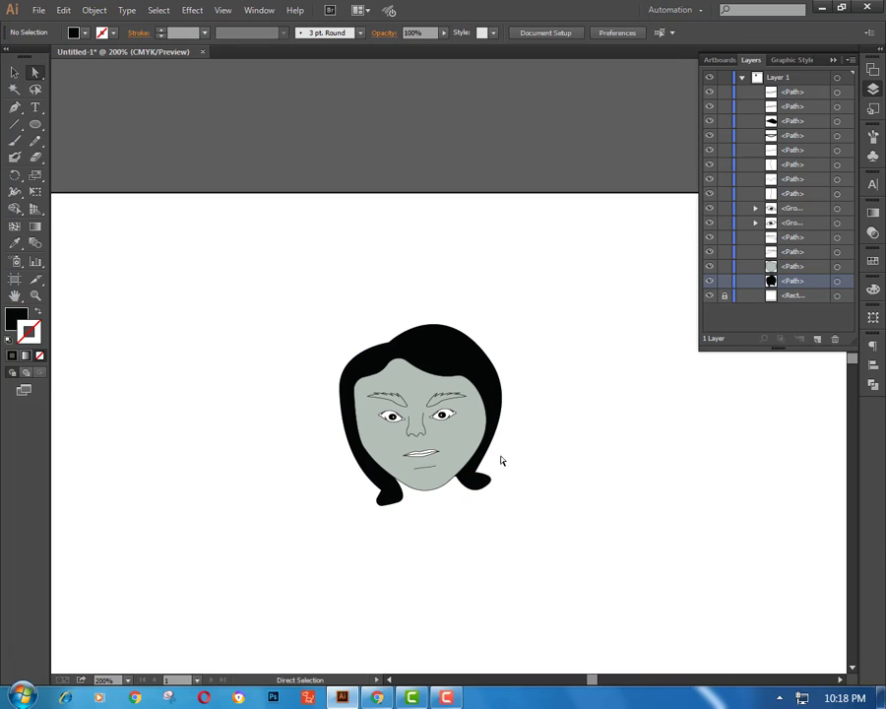
{"action": "key", "text": "ctrl+equal"}
{"action": "mouse_move", "coordinate": [431, 421]}
{"action": "left_mouse_down"}
{"action": "mouse_move", "coordinate": [408, 347]}
{"action": "mouse_move", "coordinate": [413, 430]}
{"action": "left_mouse_up"}
{"action": "left_click", "coordinate": [339, 325]}
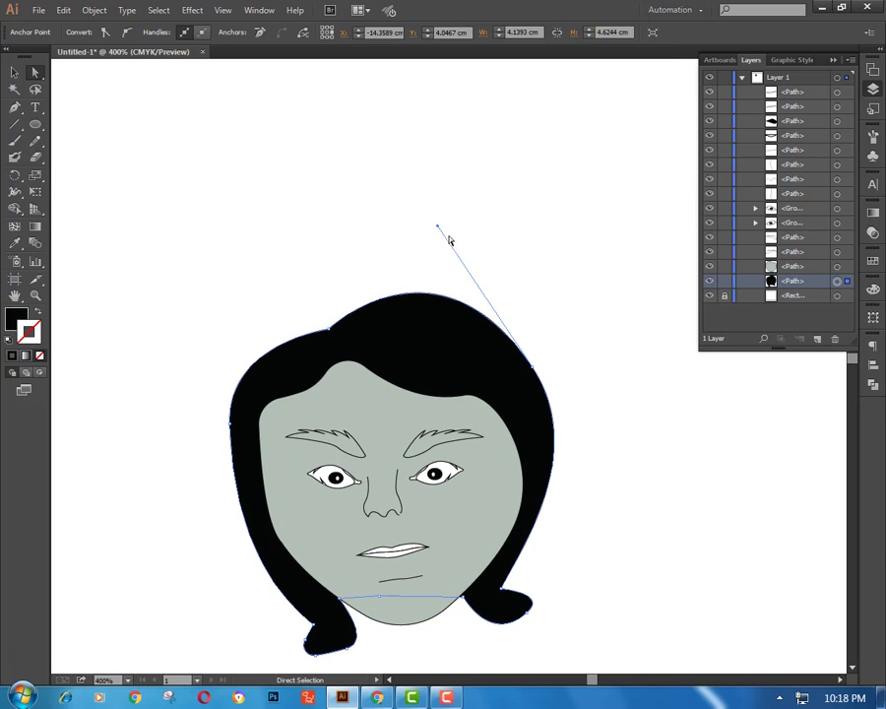
{"action": "left_click_drag", "start_coordinate": [338, 325], "coordinate": [325, 323]}
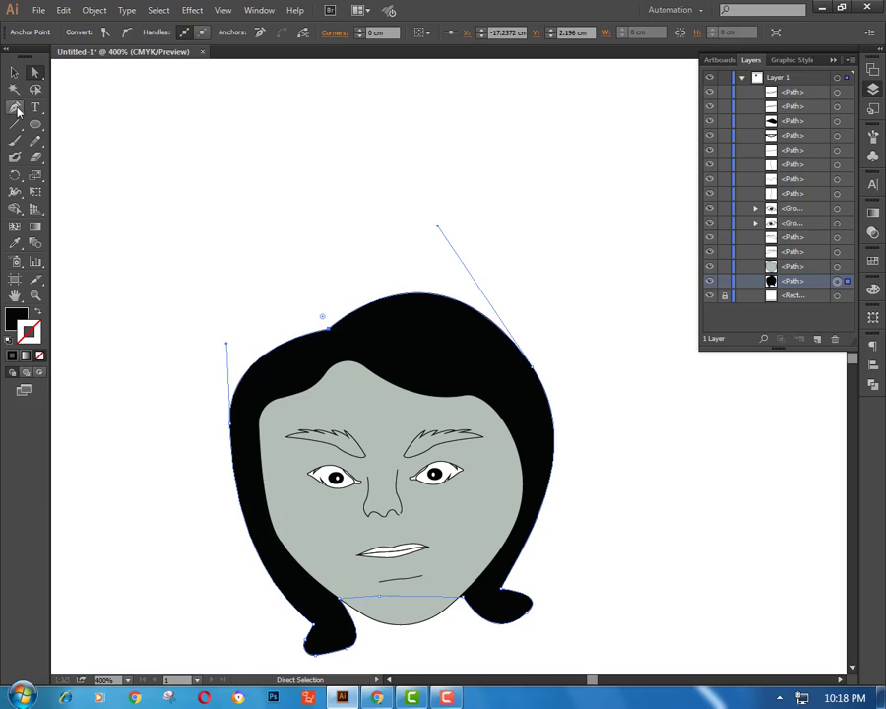
Step: Add an anchor and pull the hair's upper-left curve outward into a small peaked bump
{"action": "left_click_drag", "start_coordinate": [16, 112], "coordinate": [49, 109]}
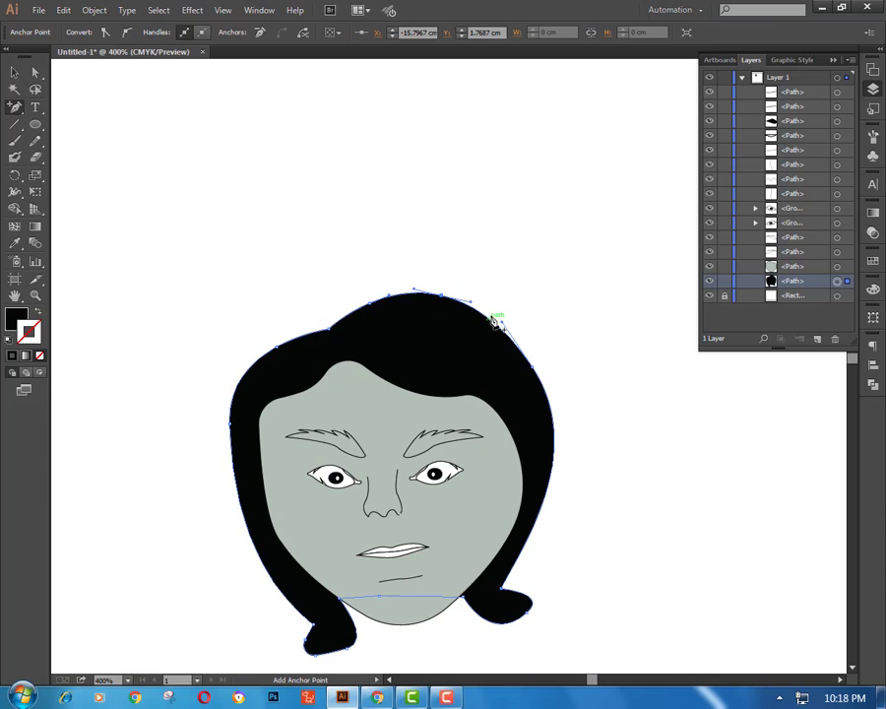
{"action": "left_click", "coordinate": [15, 73]}
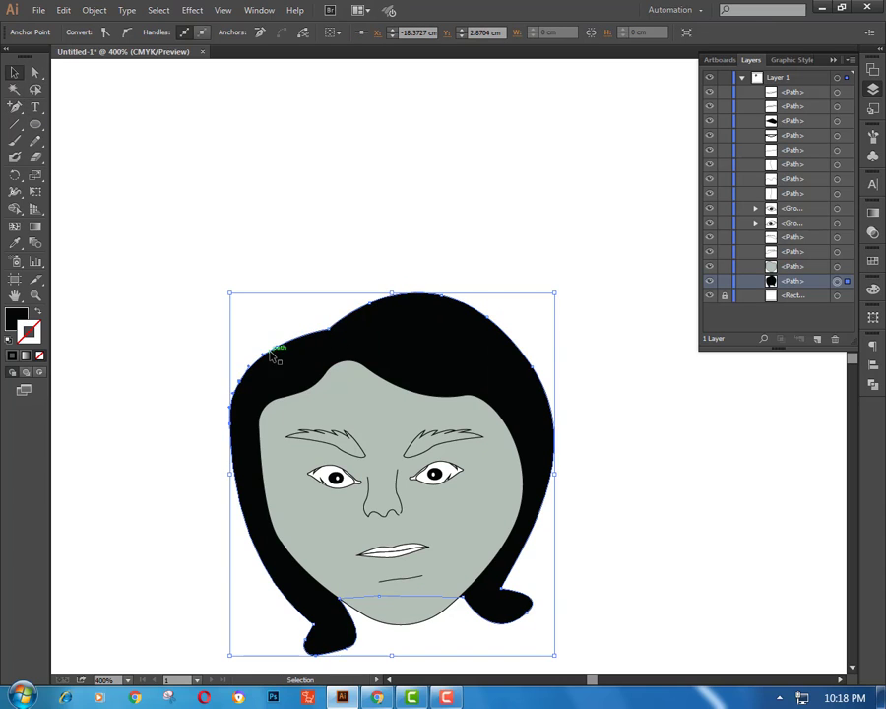
{"action": "key", "text": "a"}
{"action": "mouse_move", "coordinate": [266, 345]}
{"action": "left_mouse_down"}
{"action": "mouse_move", "coordinate": [303, 322]}
{"action": "mouse_move", "coordinate": [252, 335]}
{"action": "left_mouse_up"}
{"action": "left_click", "coordinate": [244, 283]}
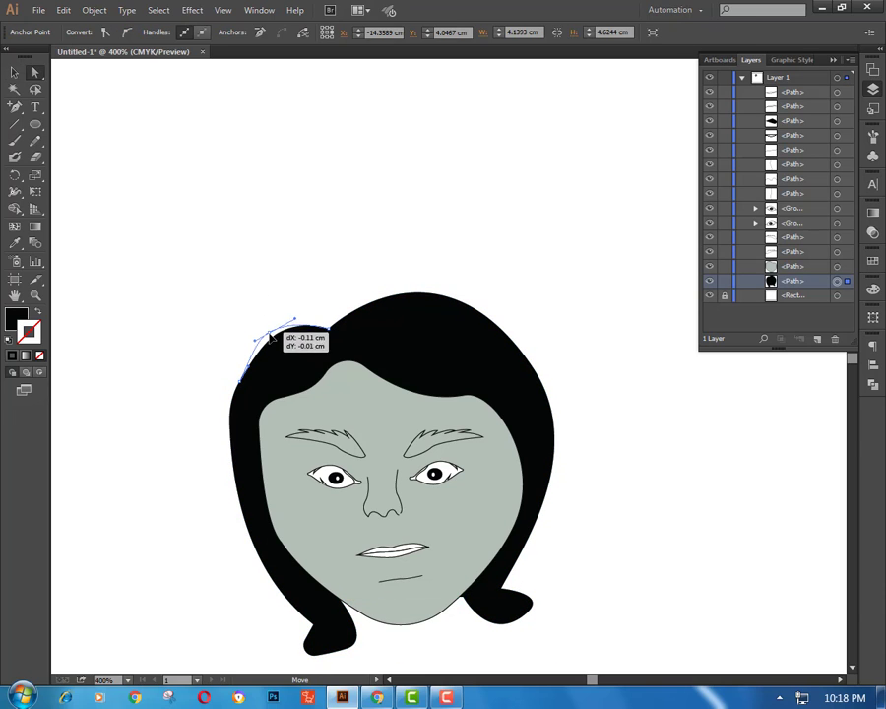
{"action": "left_click", "coordinate": [309, 288]}
{"action": "scroll", "coordinate": [346, 344], "scroll_direction": "down", "scroll_amount": 1}
{"action": "scroll", "coordinate": [346, 344], "scroll_direction": "down", "scroll_amount": 1}
{"action": "left_click", "coordinate": [335, 258]}
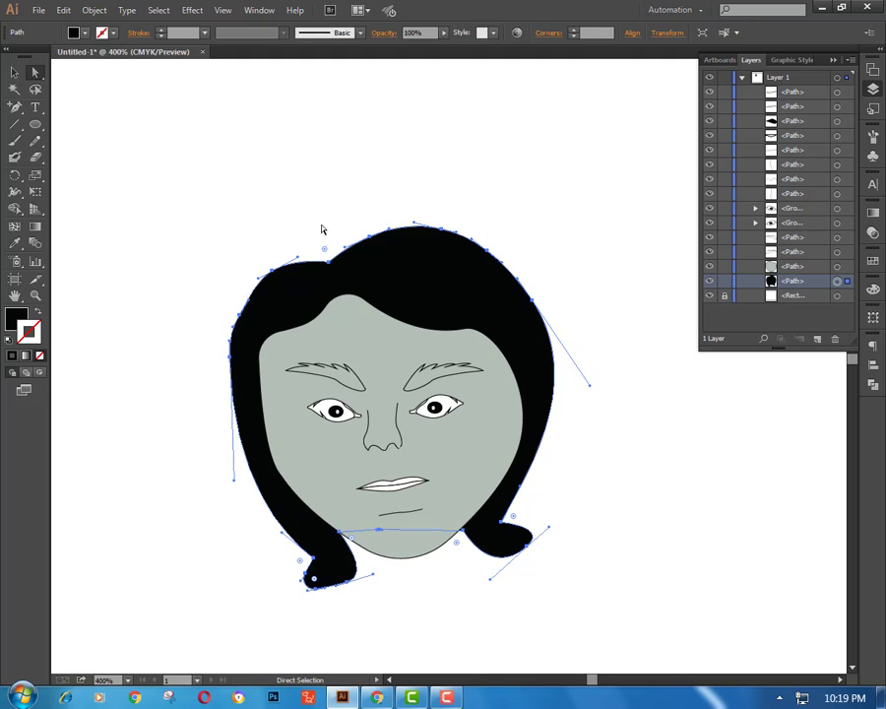
{"action": "key", "text": "ctrl+1"}
Step: Fill the right and left eyebrows with solid black
{"action": "left_click", "coordinate": [528, 416]}
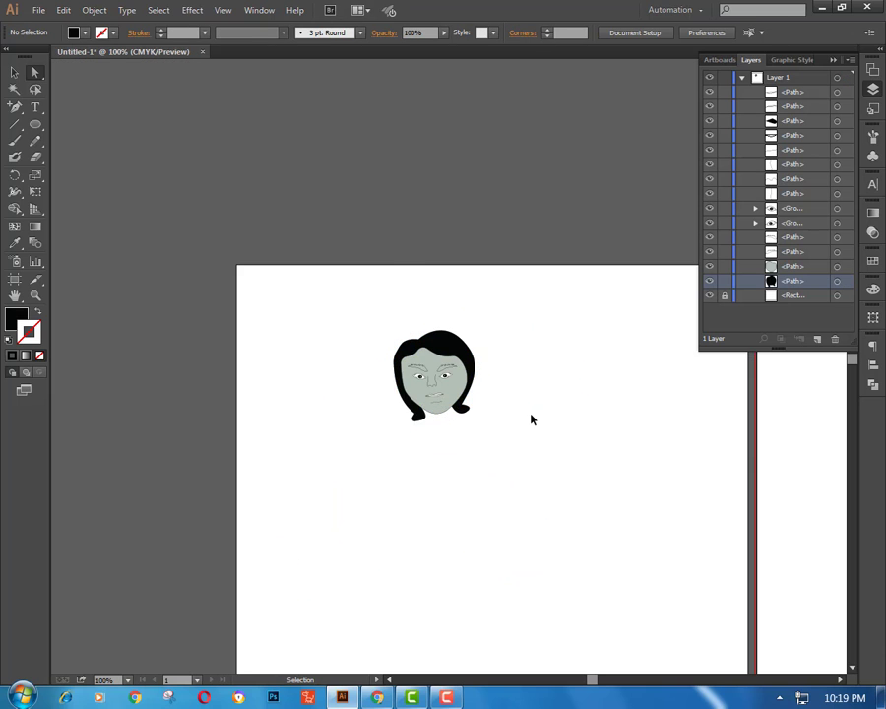
{"action": "scroll", "coordinate": [450, 366], "scroll_direction": "up", "scroll_amount": 5}
{"action": "left_click", "coordinate": [412, 392]}
{"action": "left_click", "coordinate": [40, 315]}
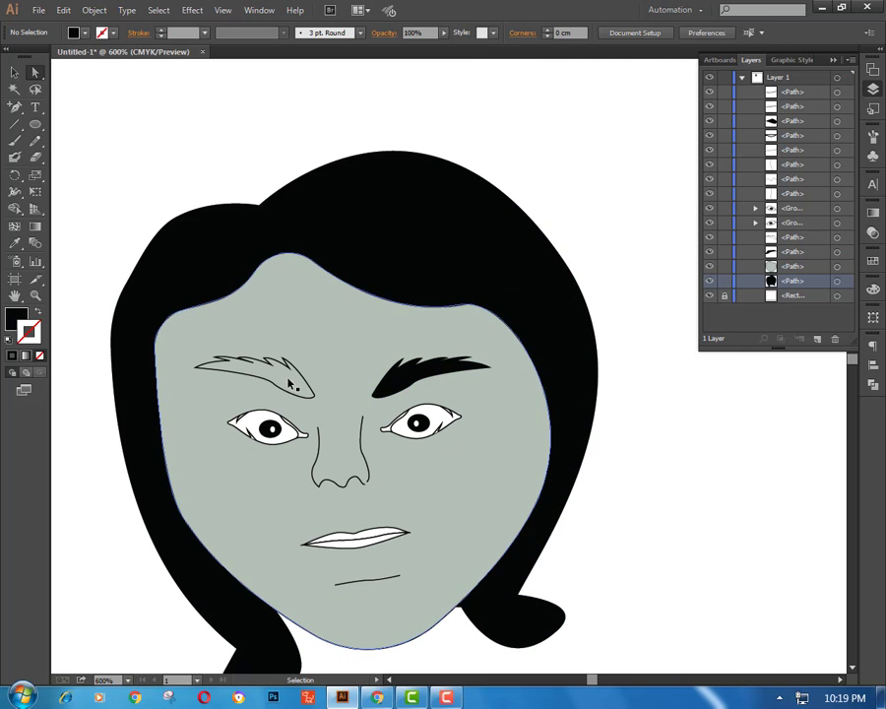
{"action": "left_click", "coordinate": [256, 367]}
{"action": "left_click", "coordinate": [39, 315]}
{"action": "left_click", "coordinate": [109, 211]}
Step: Zoom and scroll around the face to review the black eyebrows
{"action": "key", "text": "ctrl+minus"}
{"action": "key", "text": "ctrl+minus"}
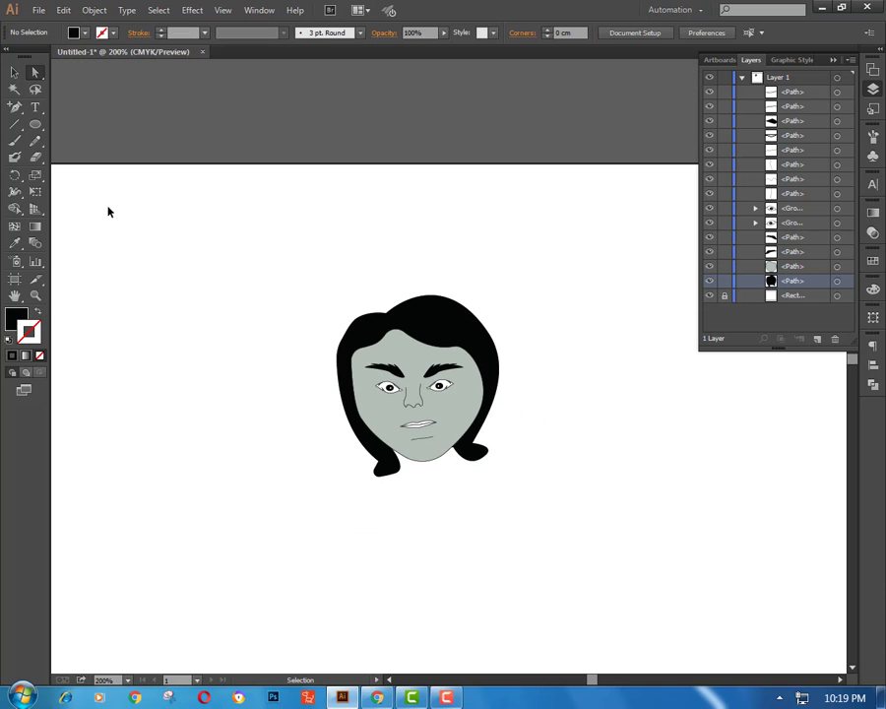
{"action": "key", "text": "ctrl+plus"}
{"action": "key", "text": "ctrl+minus"}
{"action": "key", "text": "ctrl+minus"}
{"action": "scroll", "coordinate": [148, 256], "scroll_direction": "down", "scroll_amount": 2}
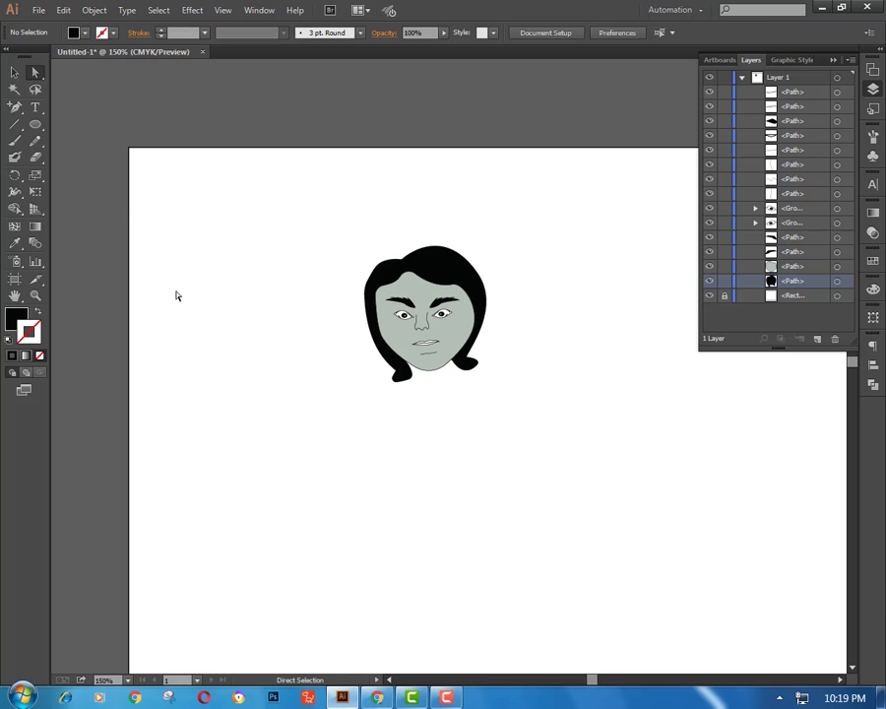
{"action": "scroll", "coordinate": [323, 435], "scroll_direction": "right", "scroll_amount": 3}
{"action": "scroll", "coordinate": [324, 435], "scroll_direction": "up", "scroll_amount": 1}
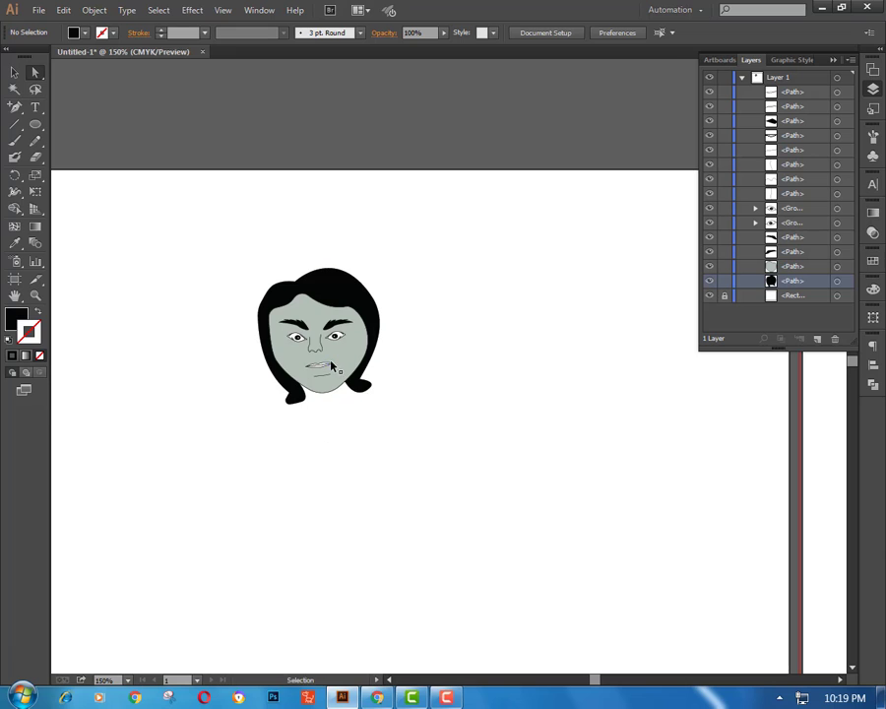
{"action": "key", "text": "ctrl+plus"}
{"action": "key", "text": "ctrl+plus"}
{"action": "key", "text": "ctrl+plus"}
{"action": "key", "text": "ctrl+minus"}
{"action": "key", "text": "ctrl+minus"}
{"action": "key", "text": "ctrl+plus"}
{"action": "key", "text": "ctrl+plus"}
{"action": "key", "text": "ctrl+plus"}
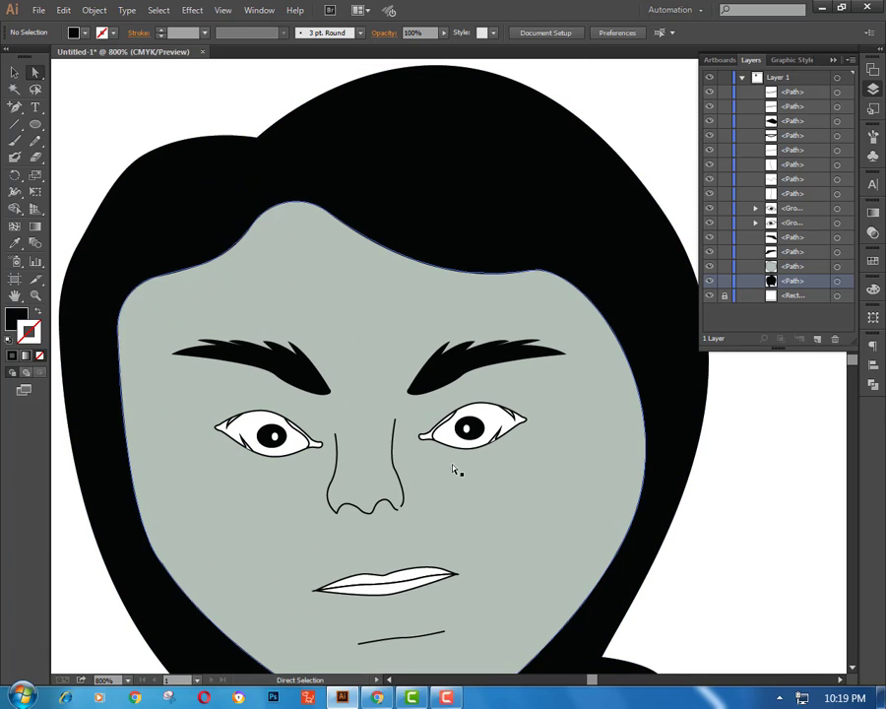
Step: Pen-draw a closed almond-shaped outline around the right eye
{"action": "left_click", "coordinate": [15, 107]}
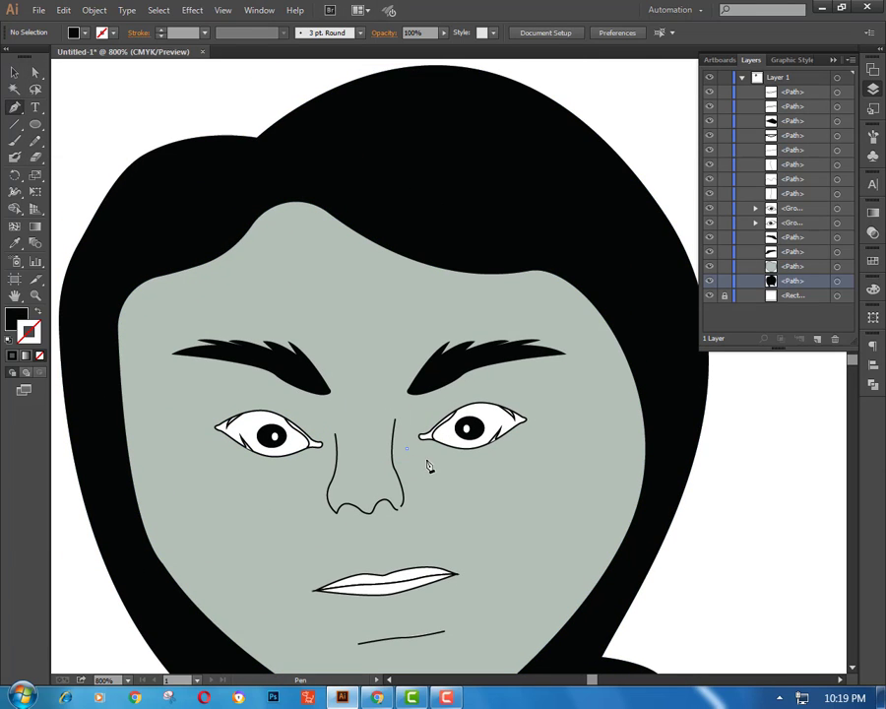
{"action": "left_click_drag", "start_coordinate": [493, 463], "coordinate": [526, 460]}
{"action": "left_click", "coordinate": [557, 423]}
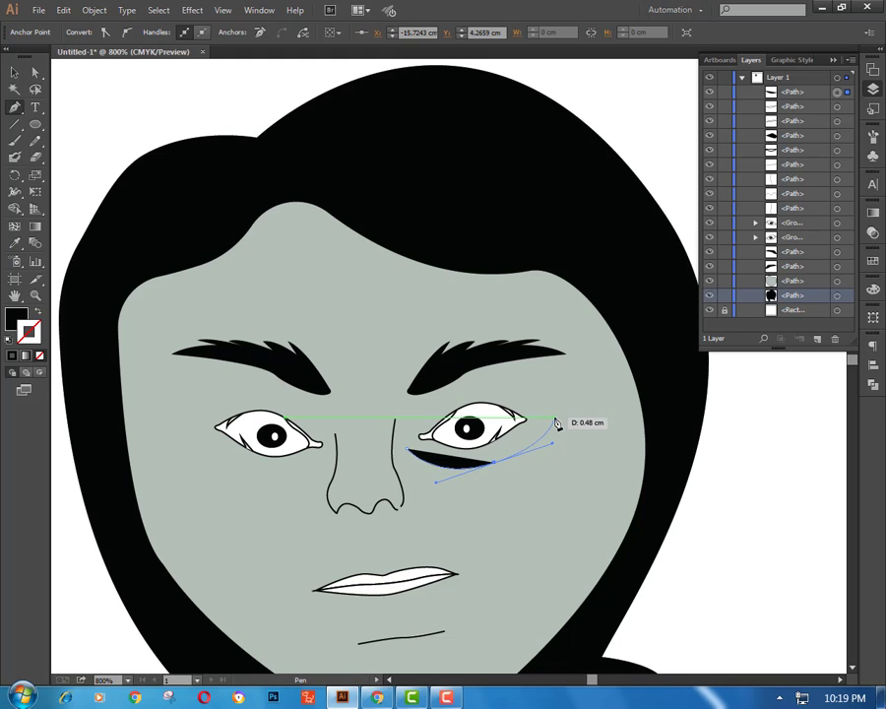
{"action": "key", "text": "ctrl+z"}
{"action": "key", "text": "ctrl+z"}
{"action": "left_click_drag", "start_coordinate": [569, 443], "coordinate": [569, 407]}
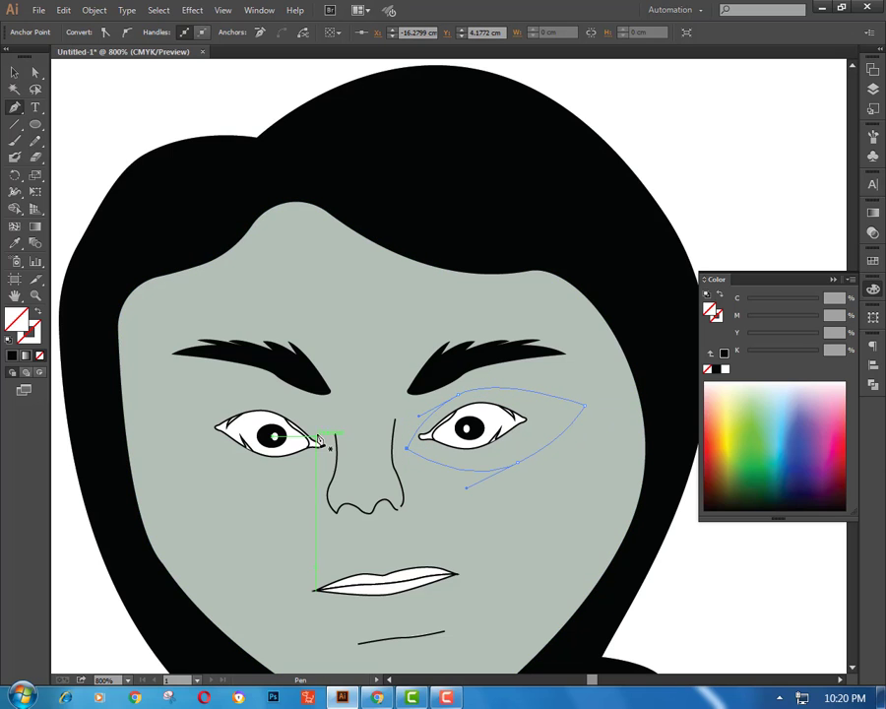
Step: Fill the patch with the eyedropped face grey, lightened, with no stroke
{"action": "double_click", "coordinate": [15, 320]}
{"action": "left_click", "coordinate": [692, 305]}
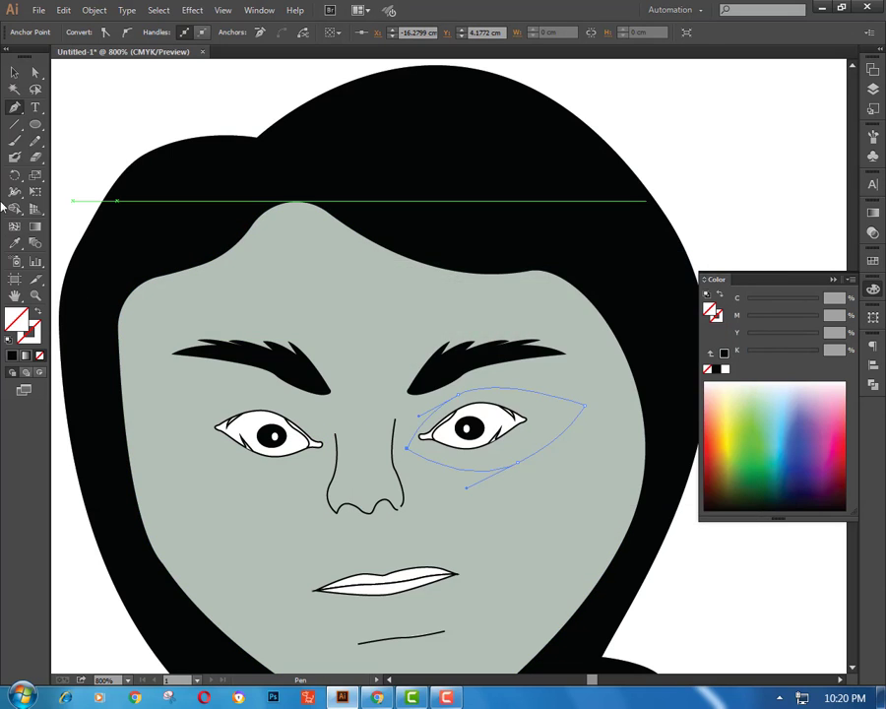
{"action": "key", "text": "i"}
{"action": "left_click", "coordinate": [421, 300]}
{"action": "left_click", "coordinate": [39, 356]}
{"action": "double_click", "coordinate": [16, 320]}
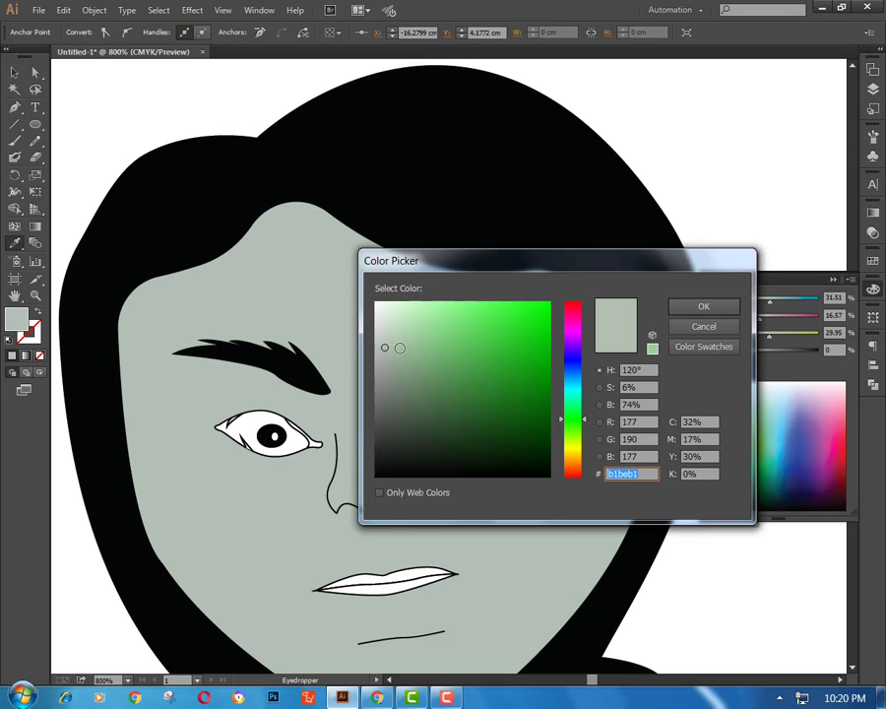
{"action": "left_click", "coordinate": [378, 339]}
{"action": "left_click", "coordinate": [685, 303]}
Step: Send the grey patch behind the eye, undoing an accidental white fill
{"action": "right_click", "coordinate": [548, 385]}
{"action": "mouse_move", "coordinate": [588, 596]}
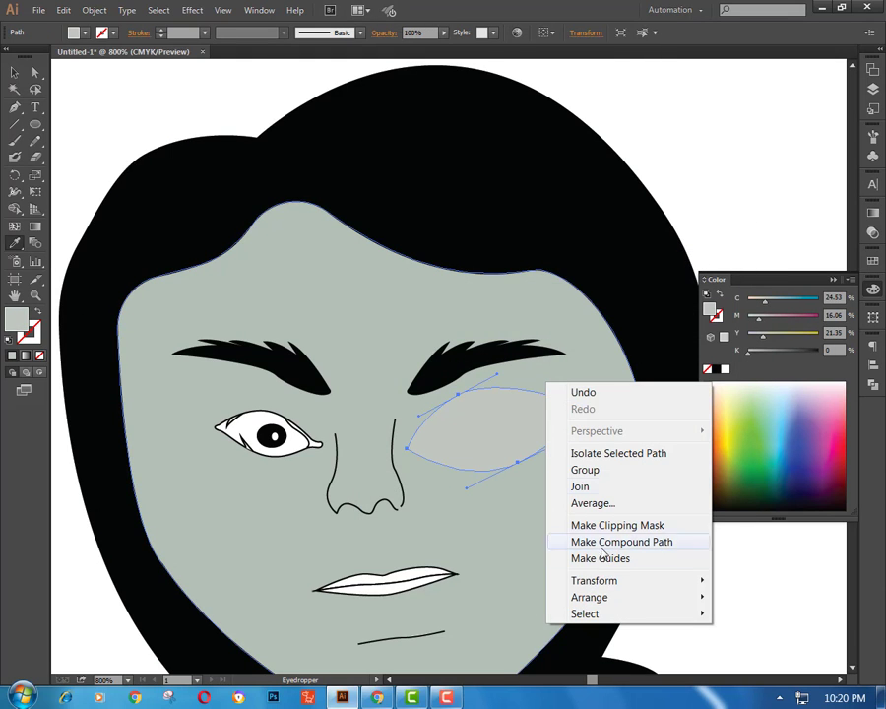
{"action": "left_click", "coordinate": [428, 648]}
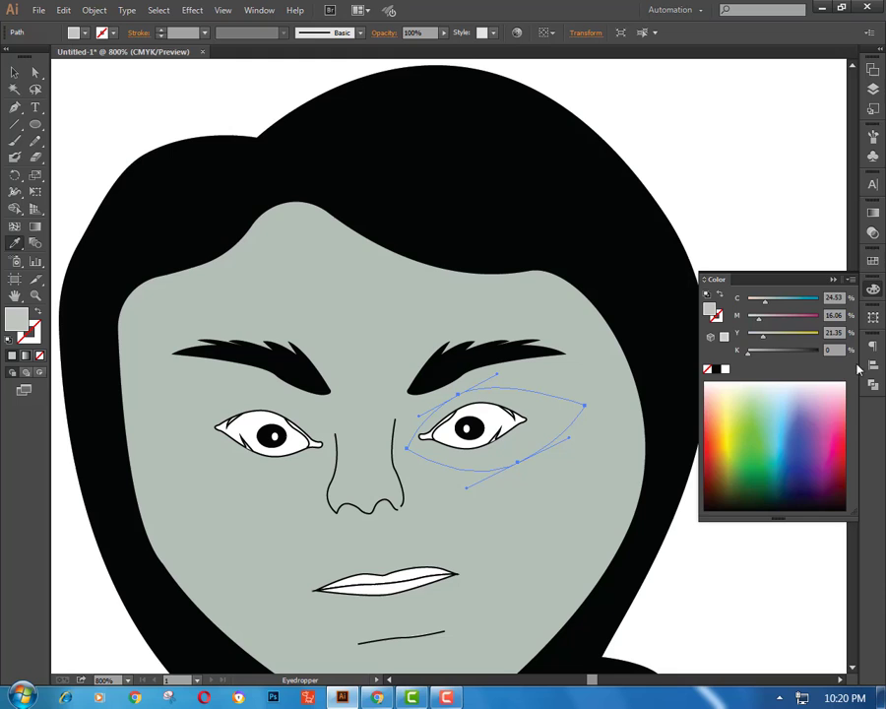
{"action": "left_click", "coordinate": [877, 88]}
{"action": "left_click", "coordinate": [761, 439]}
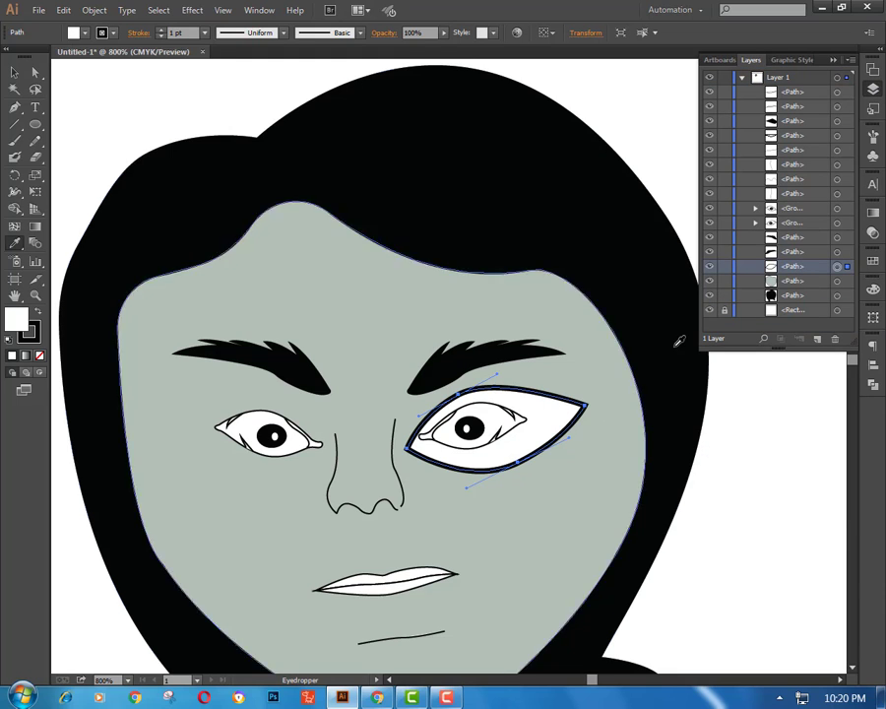
{"action": "key", "text": "ctrl+z"}
{"action": "key", "text": "ctrl+shift+a"}
{"action": "key", "text": "ctrl+minus"}
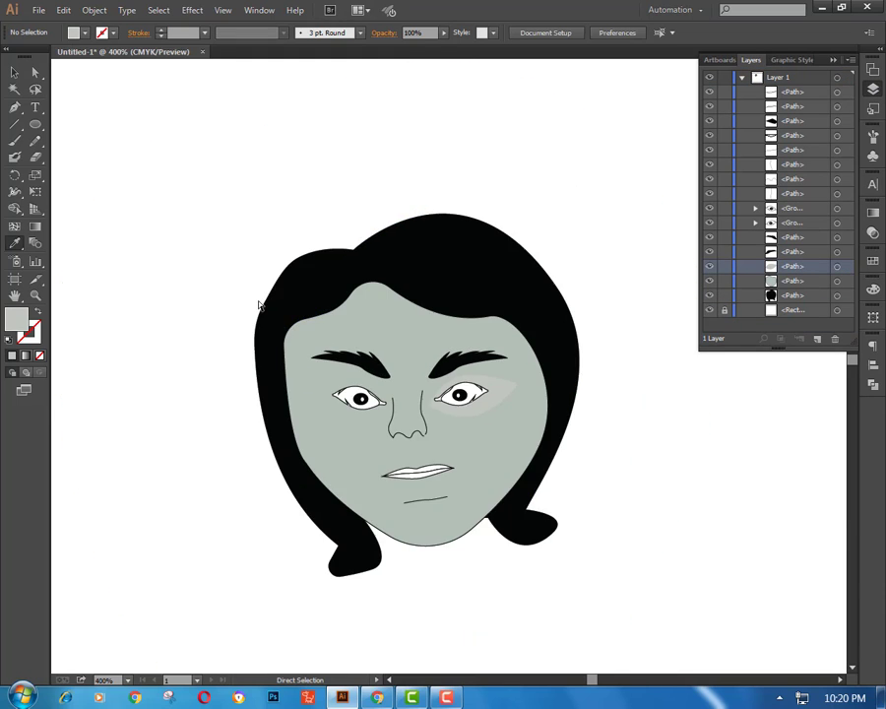
{"action": "key", "text": "ctrl+plus"}
Step: Nudge a right-patch corner up, then pen-draw a closed outline around the left eye
{"action": "left_click", "coordinate": [557, 413]}
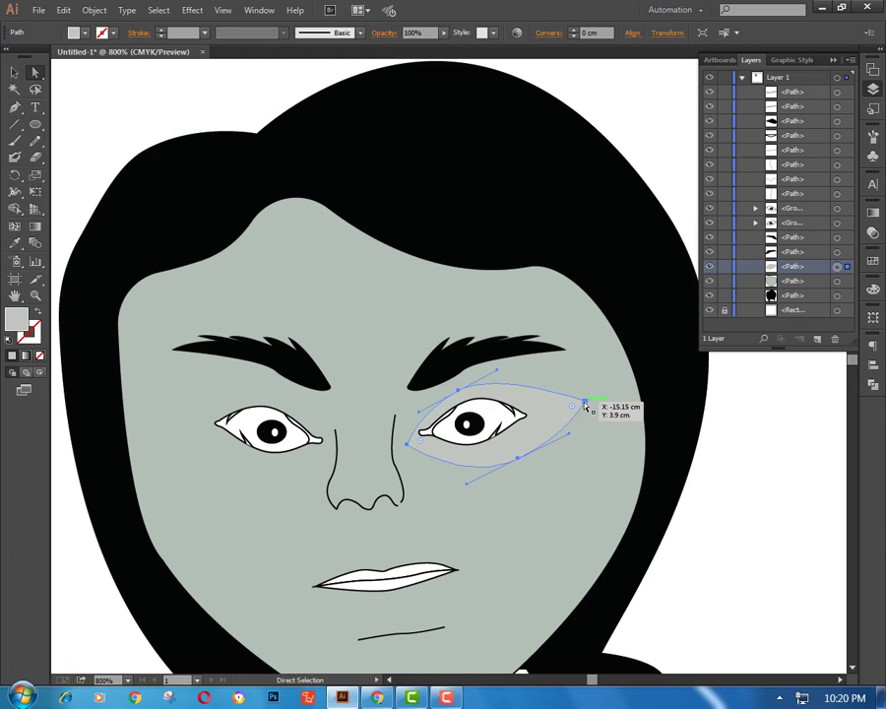
{"action": "left_click_drag", "start_coordinate": [586, 407], "coordinate": [577, 339]}
{"action": "left_click", "coordinate": [584, 372]}
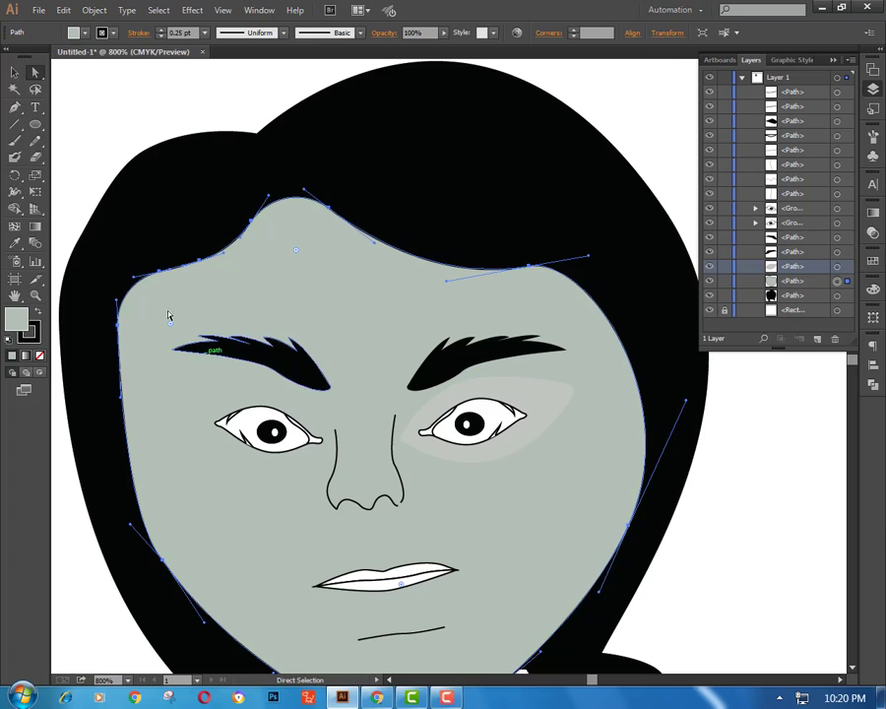
{"action": "key", "text": "p"}
{"action": "left_click_drag", "start_coordinate": [321, 429], "coordinate": [273, 399]}
{"action": "mouse_move", "coordinate": [195, 401]}
{"action": "left_mouse_down"}
{"action": "mouse_move", "coordinate": [178, 440]}
{"action": "mouse_move", "coordinate": [260, 483]}
{"action": "left_mouse_up"}
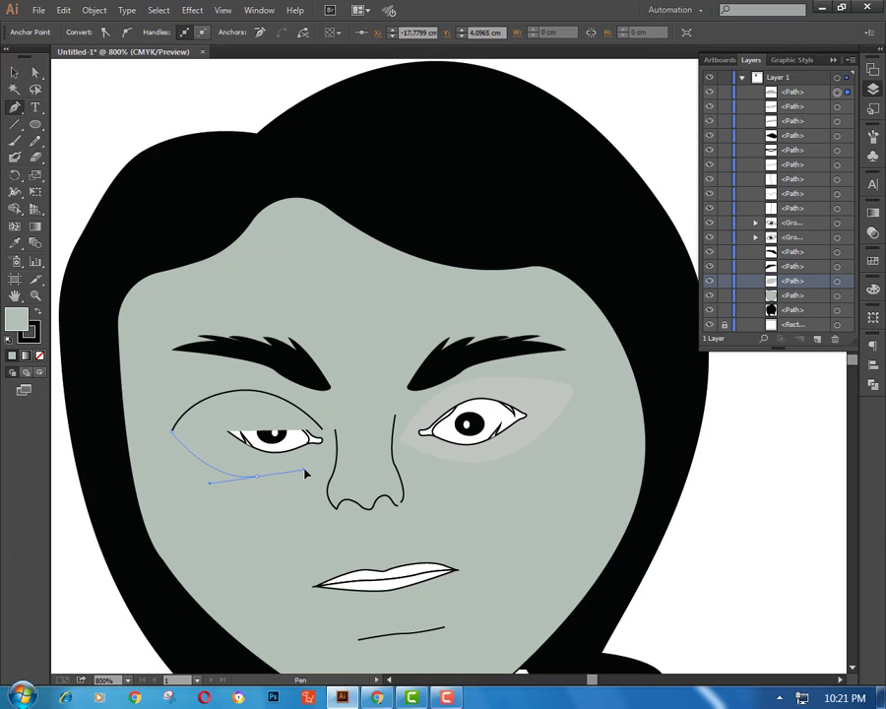
{"action": "left_click_drag", "start_coordinate": [321, 431], "coordinate": [328, 439]}
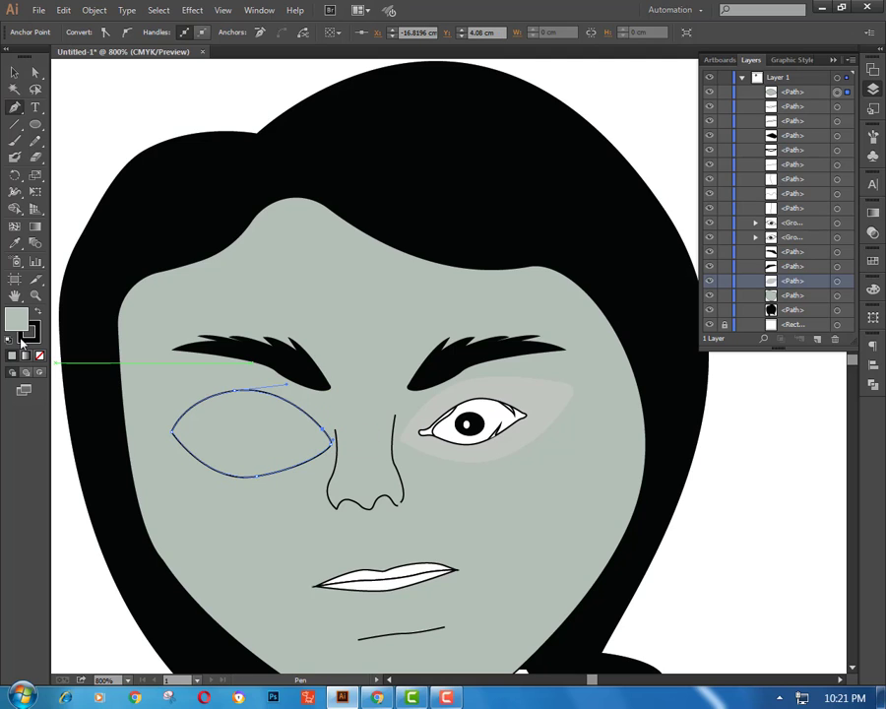
Step: Fill the left patch with the light grey and send it behind the eye
{"action": "left_click", "coordinate": [15, 242]}
{"action": "left_click", "coordinate": [544, 388]}
{"action": "key", "text": "v"}
{"action": "right_click", "coordinate": [74, 165]}
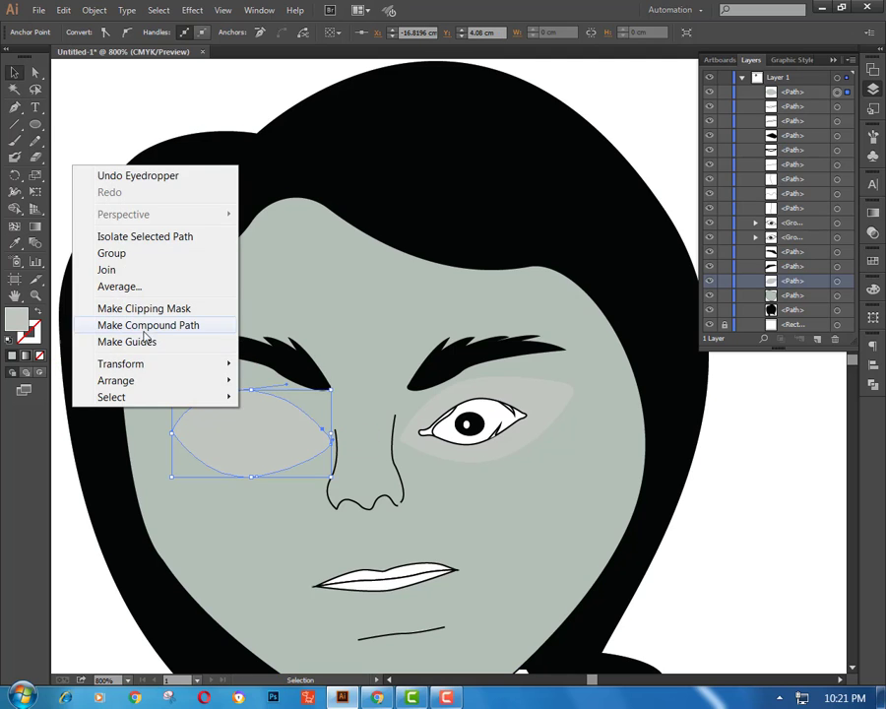
{"action": "left_click", "coordinate": [308, 431]}
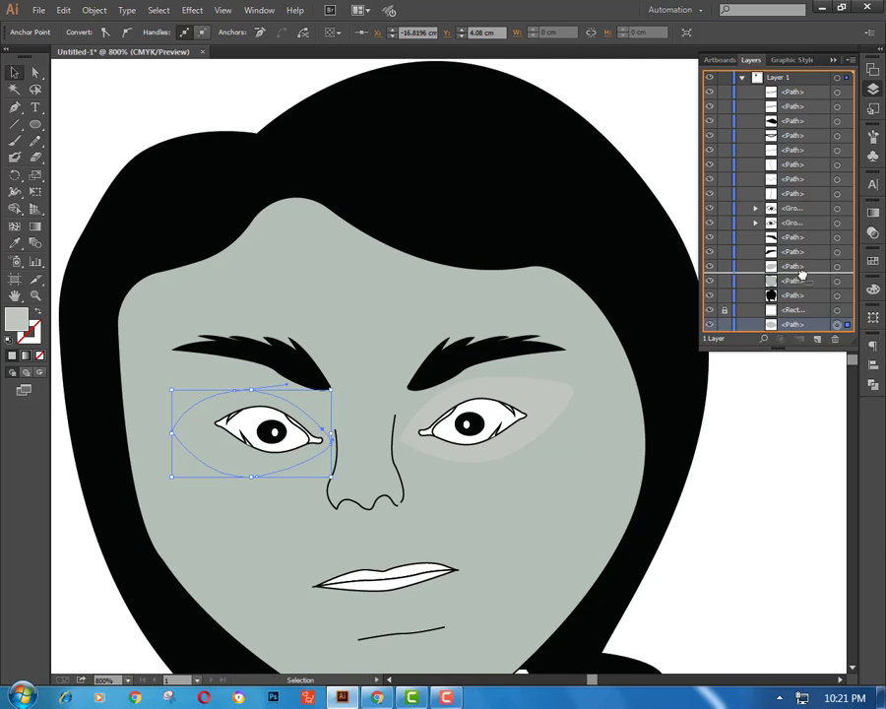
{"action": "left_click", "coordinate": [758, 460]}
Step: Try reshaping the grey face outline, then undo the change
{"action": "key", "text": "ctrl+minus"}
{"action": "key", "text": "ctrl+minus"}
{"action": "key", "text": "ctrl+minus"}
{"action": "key", "text": "ctrl+minus"}
{"action": "key", "text": "ctrl+equal"}
{"action": "key", "text": "ctrl+equal"}
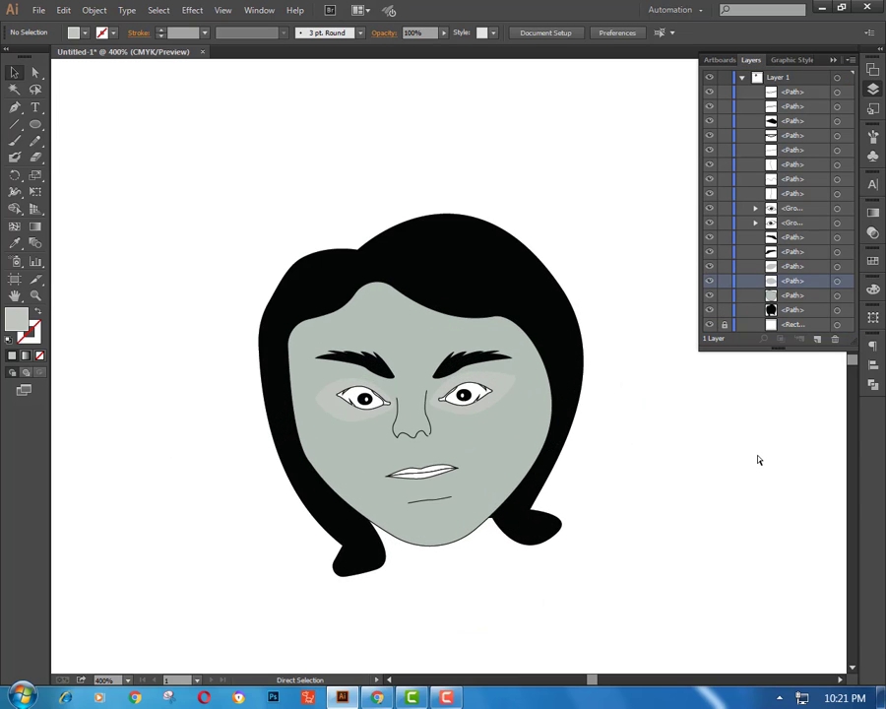
{"action": "left_click_drag", "start_coordinate": [354, 517], "coordinate": [373, 515]}
{"action": "key", "text": "ctrl+equal"}
{"action": "key", "text": "a"}
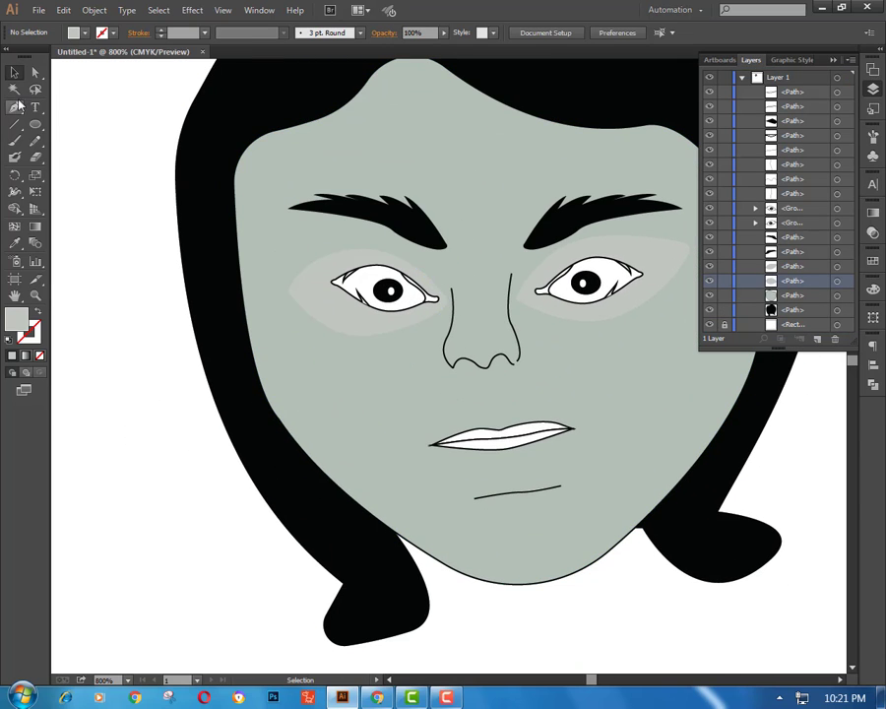
{"action": "left_click_drag", "start_coordinate": [266, 403], "coordinate": [286, 374]}
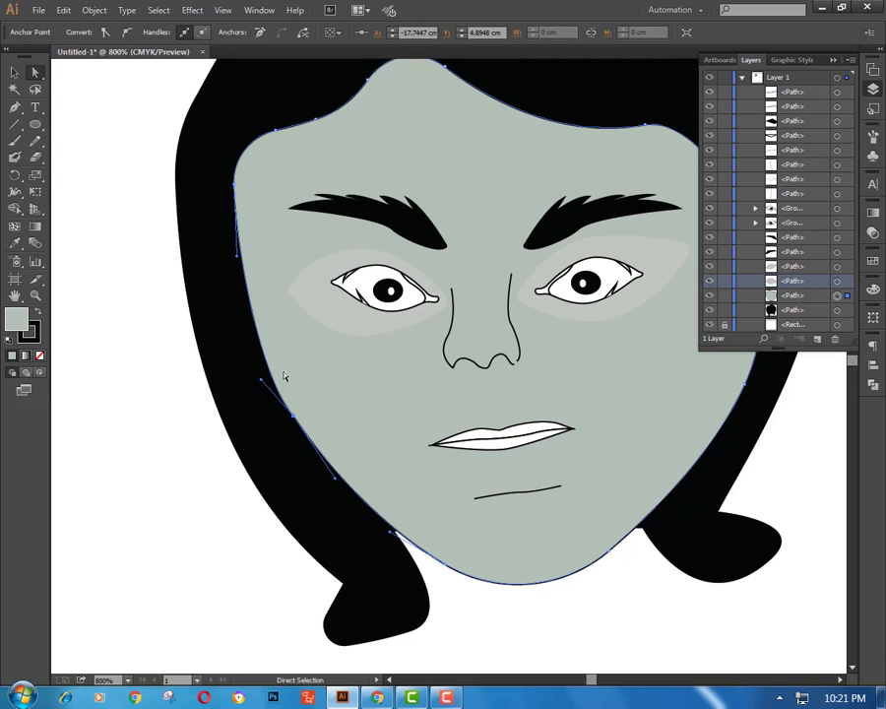
{"action": "key", "text": "ctrl+z"}
Step: Pan to inspect the face's right edge and zoom out to the whole head
{"action": "left_click_drag", "start_coordinate": [217, 501], "coordinate": [89, 614]}
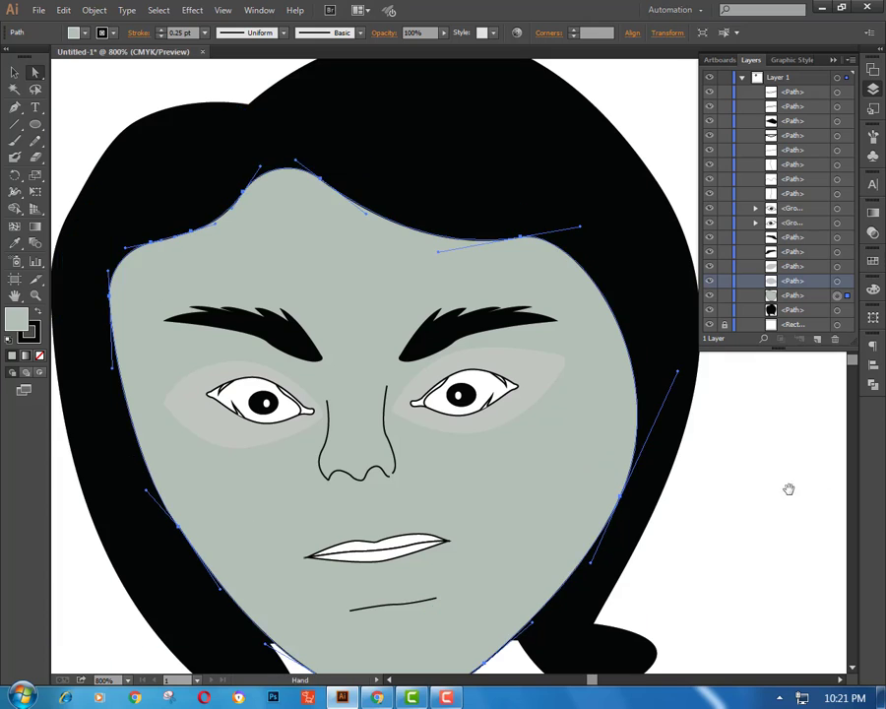
{"action": "left_click_drag", "start_coordinate": [626, 494], "coordinate": [499, 474]}
{"action": "left_click", "coordinate": [492, 478]}
{"action": "left_click", "coordinate": [666, 474]}
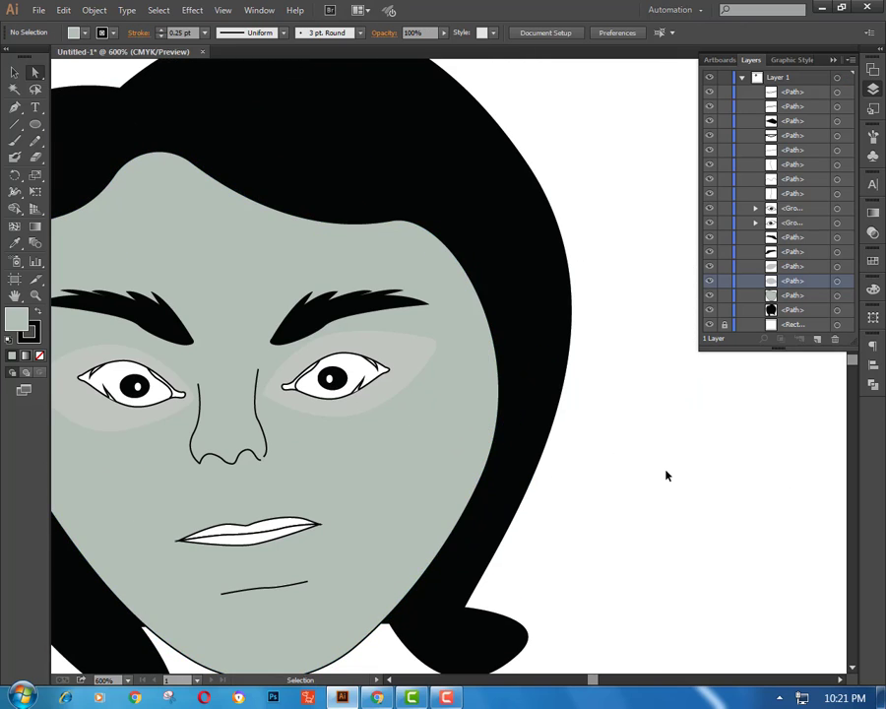
{"action": "key", "text": "ctrl+minus"}
{"action": "key", "text": "ctrl+minus"}
{"action": "key", "text": "ctrl+minus"}
{"action": "key", "text": "ctrl+plus"}
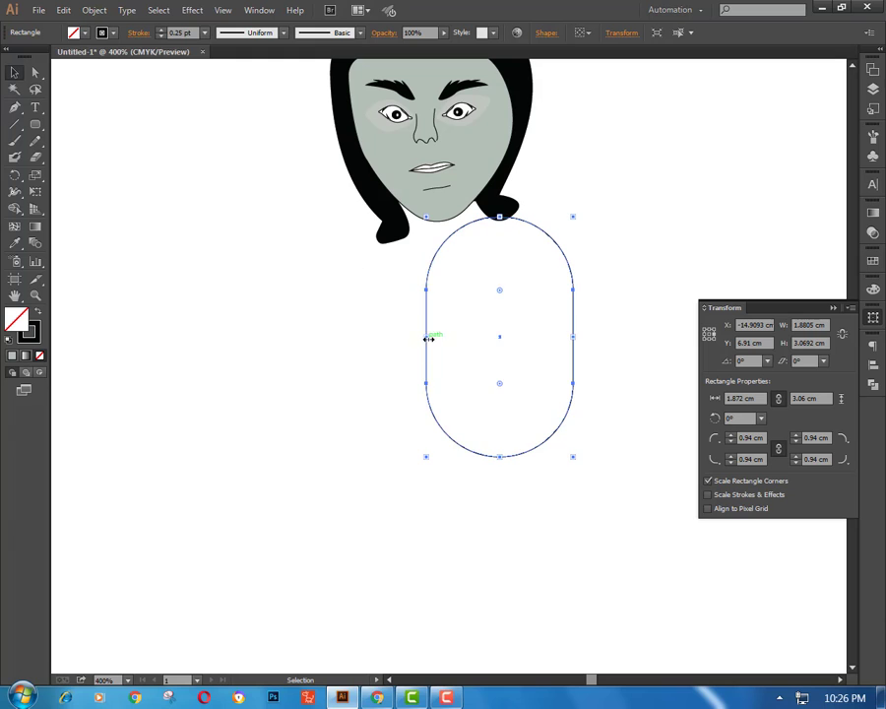
Step: Narrow the torso rounded rectangle and move it below the face
{"action": "left_click_drag", "start_coordinate": [428, 338], "coordinate": [470, 338]}
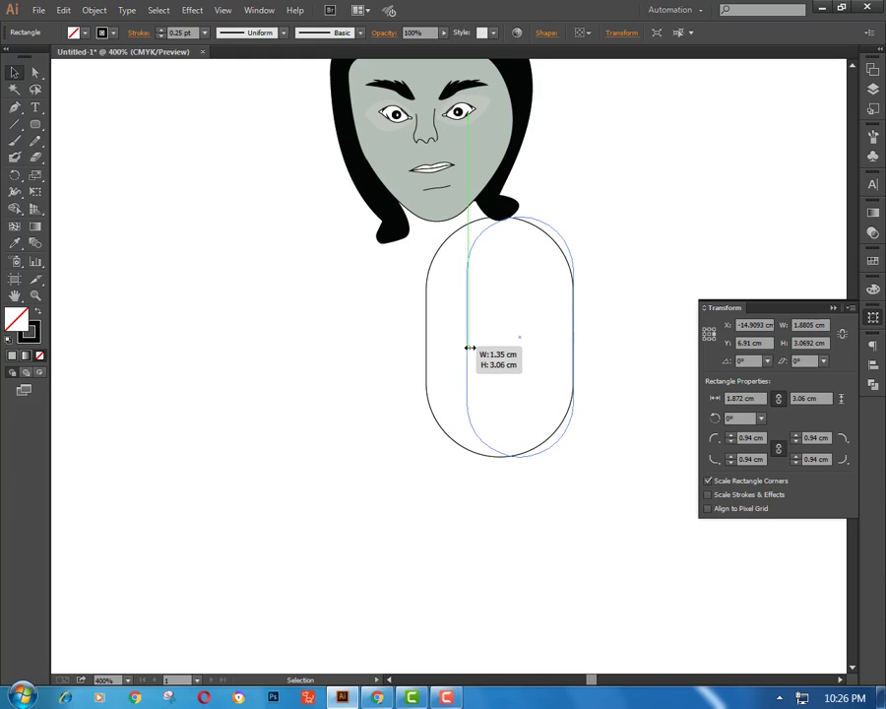
{"action": "left_click_drag", "start_coordinate": [479, 265], "coordinate": [401, 285]}
{"action": "left_click", "coordinate": [229, 325]}
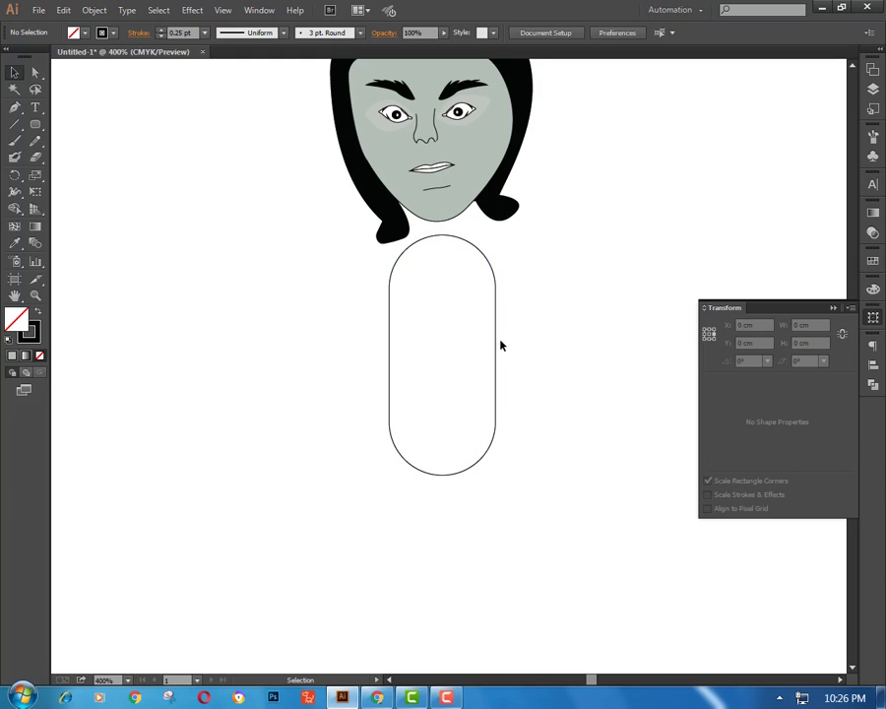
{"action": "left_click_drag", "start_coordinate": [498, 342], "coordinate": [501, 354]}
Step: Draw a small rounded-rectangle neck and place it under the chin
{"action": "left_click", "coordinate": [36, 124]}
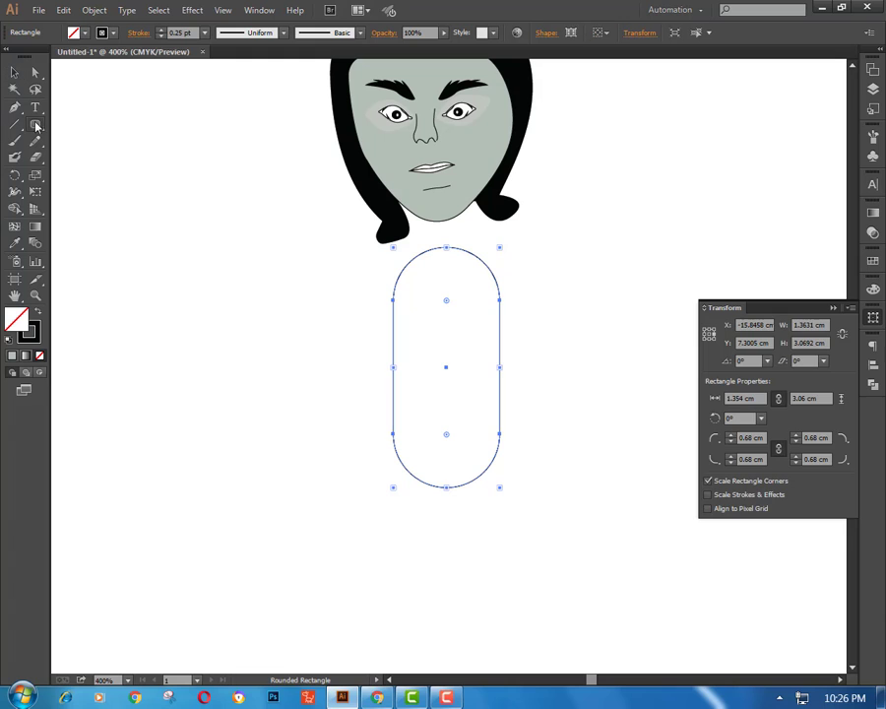
{"action": "mouse_move", "coordinate": [121, 182]}
{"action": "left_mouse_down"}
{"action": "mouse_move", "coordinate": [157, 258]}
{"action": "mouse_move", "coordinate": [451, 249]}
{"action": "left_mouse_up"}
{"action": "left_click", "coordinate": [14, 71]}
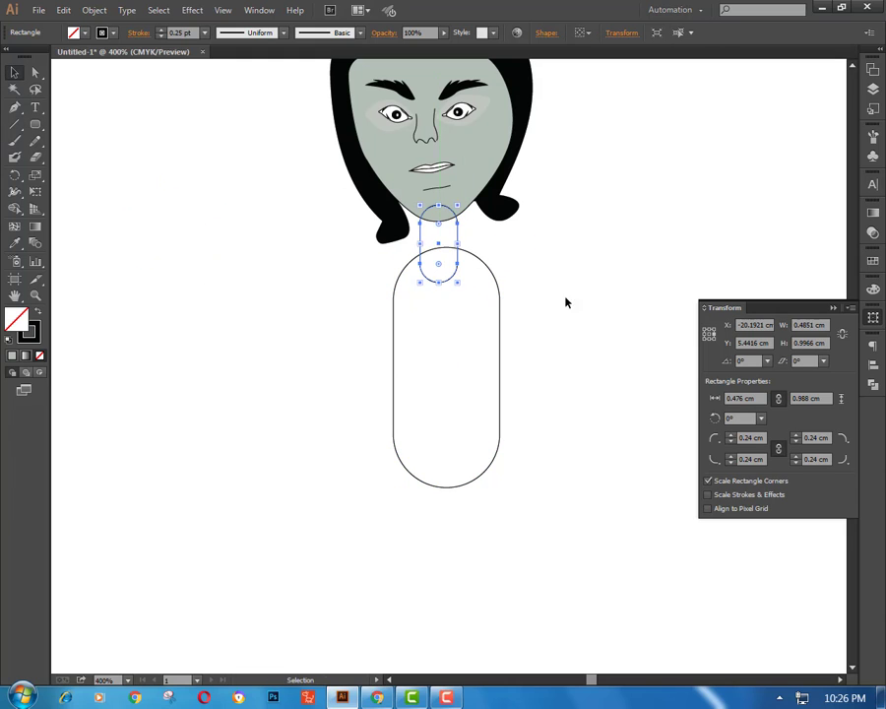
{"action": "left_click", "coordinate": [517, 323]}
{"action": "key", "text": "ctrl+minus"}
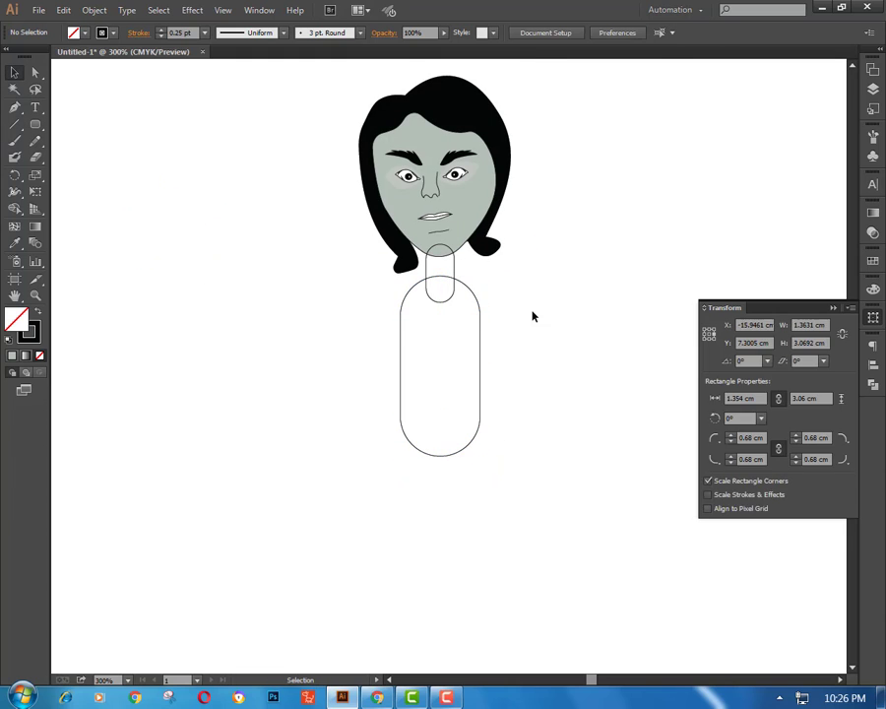
Step: Try horizontally centring face, neck and torso, undoing it after it squeezed the face
{"action": "left_click_drag", "start_coordinate": [352, 277], "coordinate": [513, 357]}
{"action": "key", "text": "shift+F7"}
{"action": "left_click", "coordinate": [303, 118]}
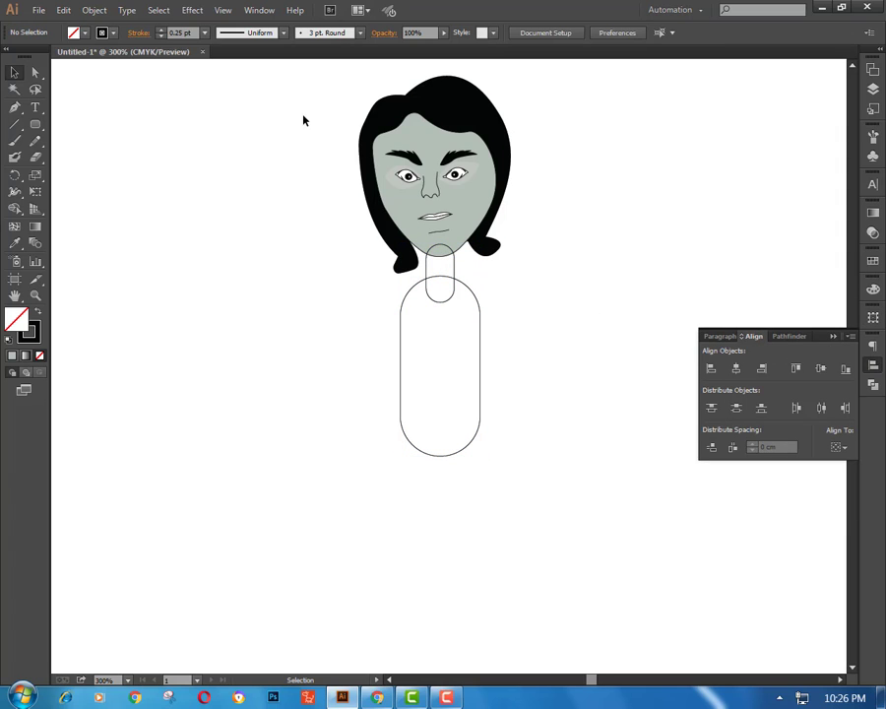
{"action": "left_click_drag", "start_coordinate": [322, 86], "coordinate": [601, 483]}
{"action": "left_click", "coordinate": [735, 370]}
{"action": "left_click", "coordinate": [463, 297]}
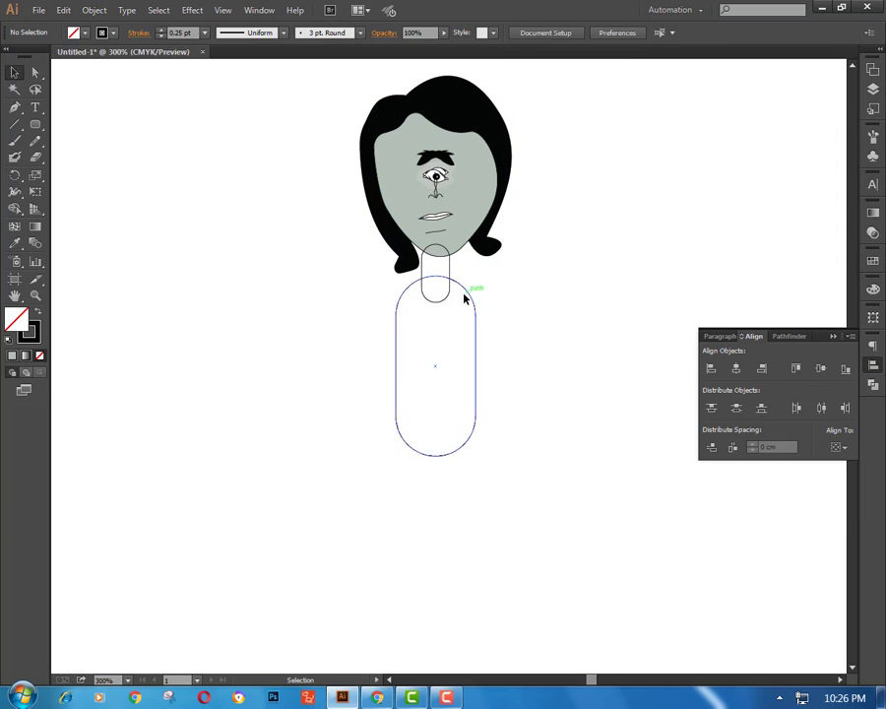
{"action": "key", "text": "ctrl+z"}
{"action": "left_click", "coordinate": [453, 300]}
Step: Shorten and widen the torso, centring it beneath the neck
{"action": "left_click", "coordinate": [482, 362]}
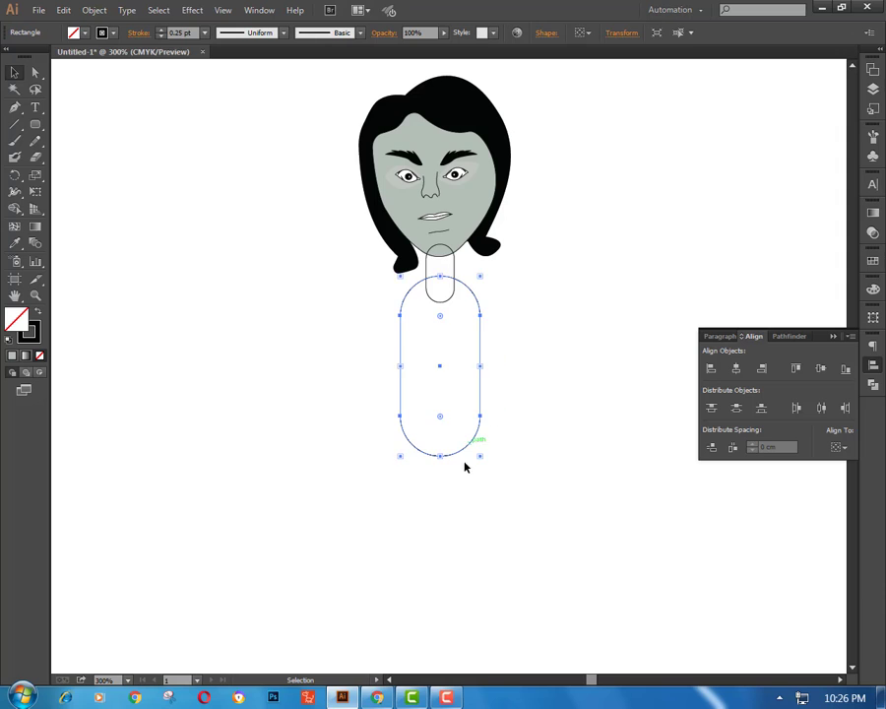
{"action": "left_click_drag", "start_coordinate": [440, 454], "coordinate": [440, 429]}
{"action": "left_click_drag", "start_coordinate": [479, 351], "coordinate": [506, 352]}
{"action": "left_click_drag", "start_coordinate": [413, 349], "coordinate": [406, 350]}
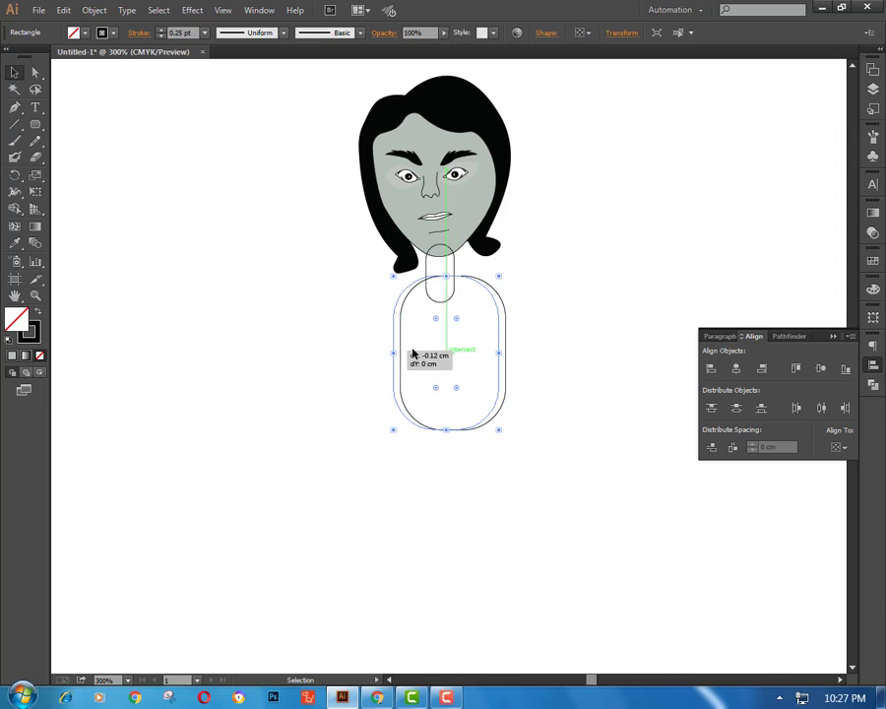
{"action": "left_click", "coordinate": [448, 264]}
{"action": "key", "text": "ctrl+shift+a"}
{"action": "left_click_drag", "start_coordinate": [530, 213], "coordinate": [530, 213]}
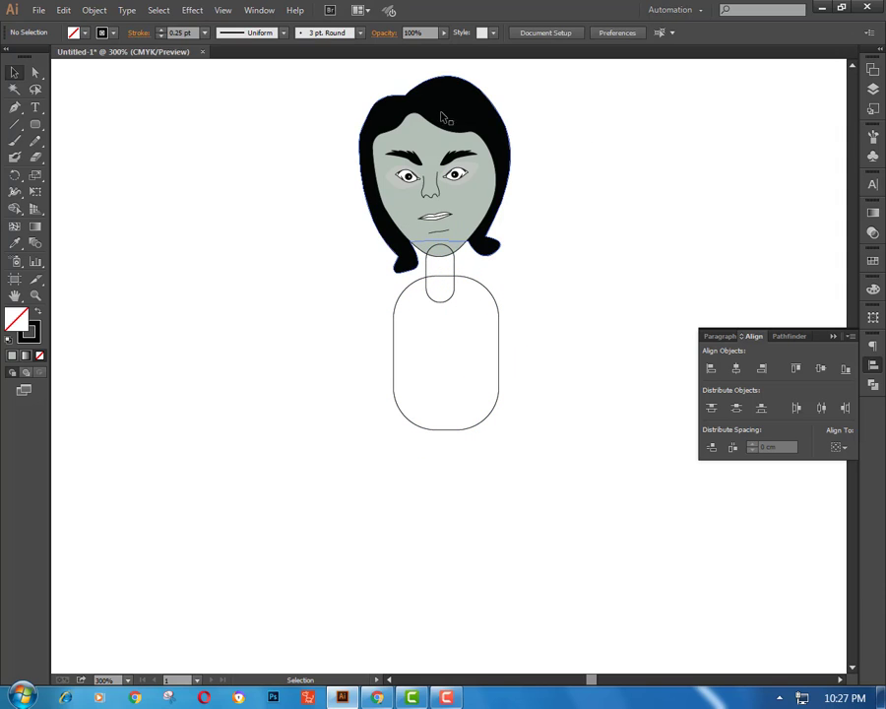
{"action": "left_click", "coordinate": [455, 279]}
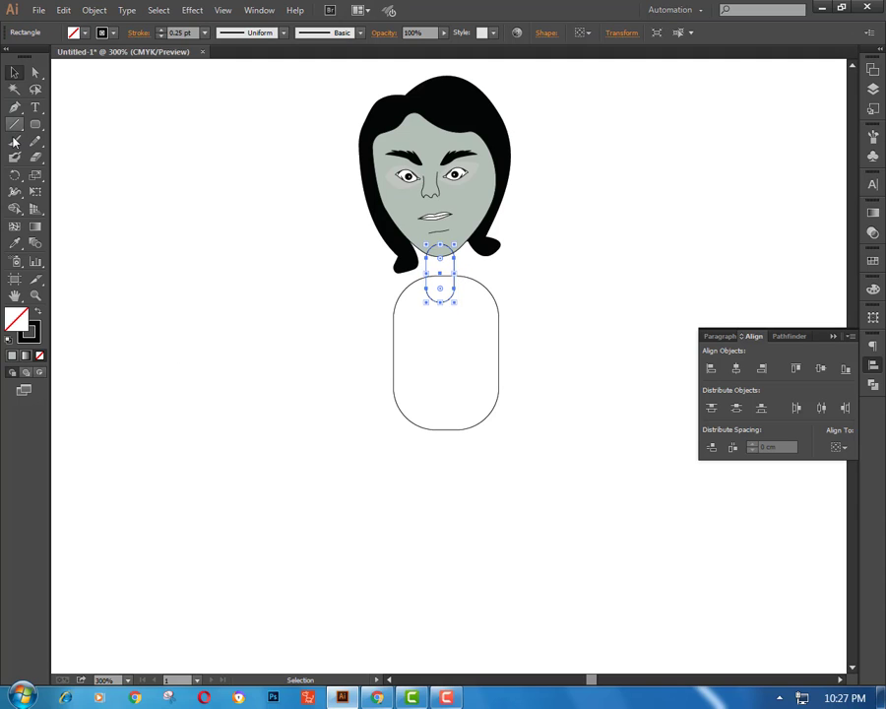
Step: Eyedrop the face's grey onto the neck and remove its outline
{"action": "left_click", "coordinate": [15, 243]}
{"action": "left_click", "coordinate": [470, 182]}
{"action": "left_click", "coordinate": [14, 72]}
{"action": "left_click", "coordinate": [255, 315]}
{"action": "left_click", "coordinate": [452, 279]}
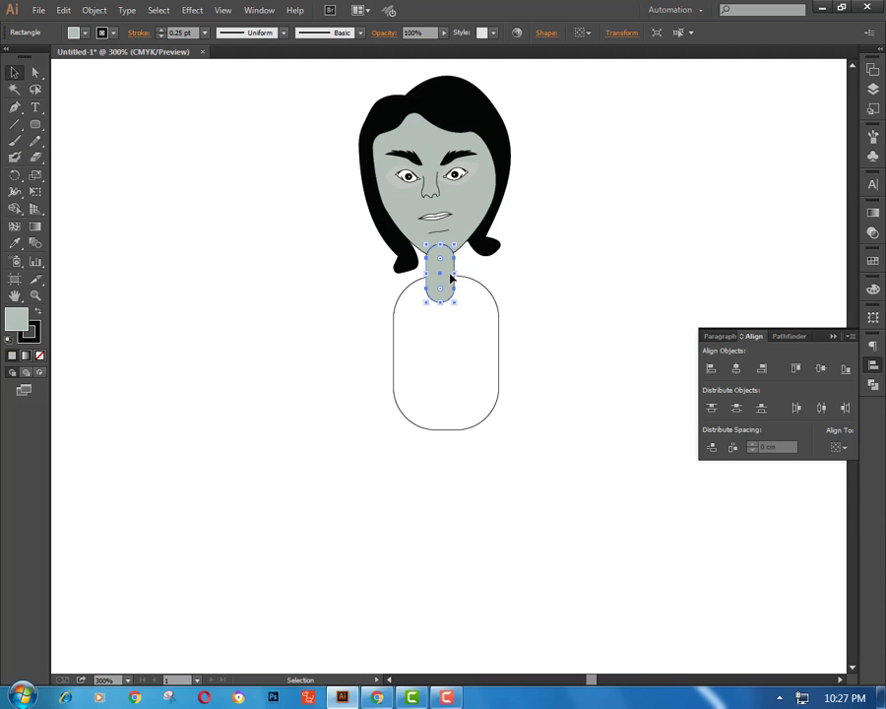
{"action": "left_click", "coordinate": [873, 288]}
{"action": "left_click", "coordinate": [716, 316]}
{"action": "left_click", "coordinate": [707, 368]}
Step: Nudge the torso and try restacking it, undoing when it hides the face
{"action": "left_click", "coordinate": [484, 310]}
{"action": "left_click", "coordinate": [474, 309]}
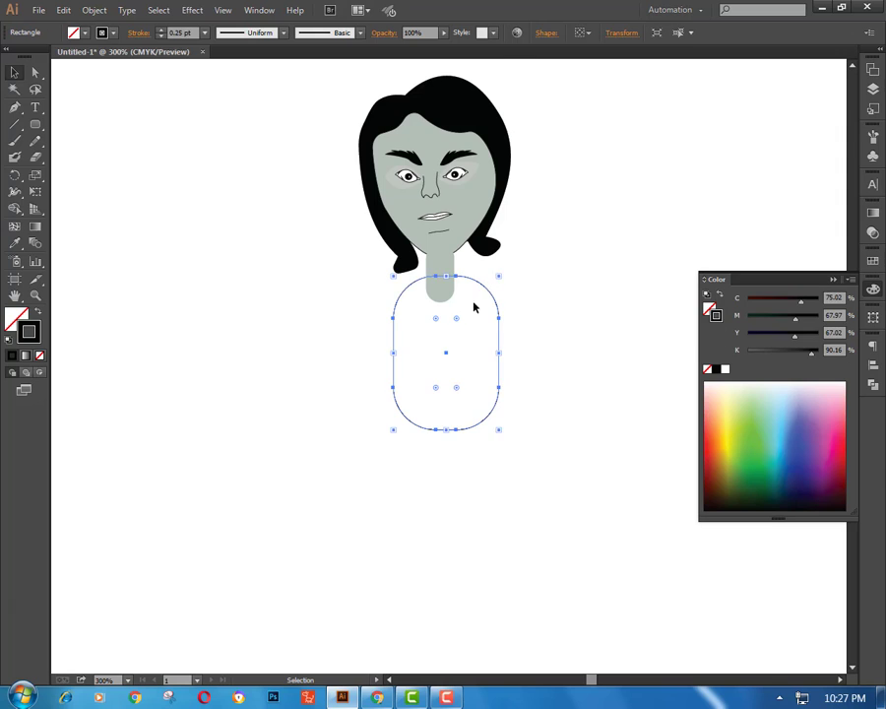
{"action": "left_click_drag", "start_coordinate": [441, 368], "coordinate": [439, 364]}
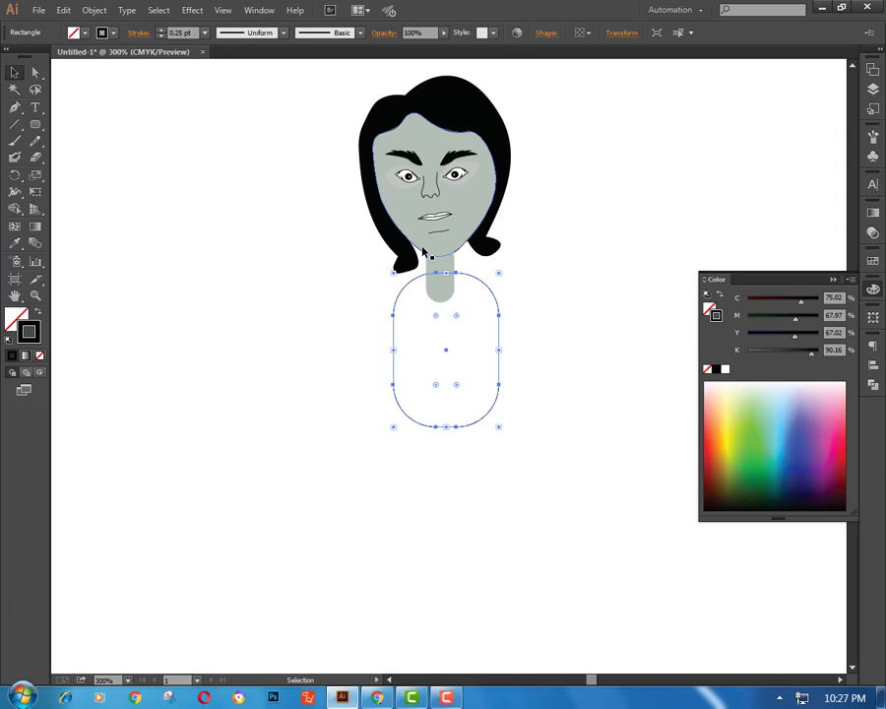
{"action": "right_click", "coordinate": [333, 283]}
{"action": "left_click", "coordinate": [561, 551]}
{"action": "left_click", "coordinate": [453, 316]}
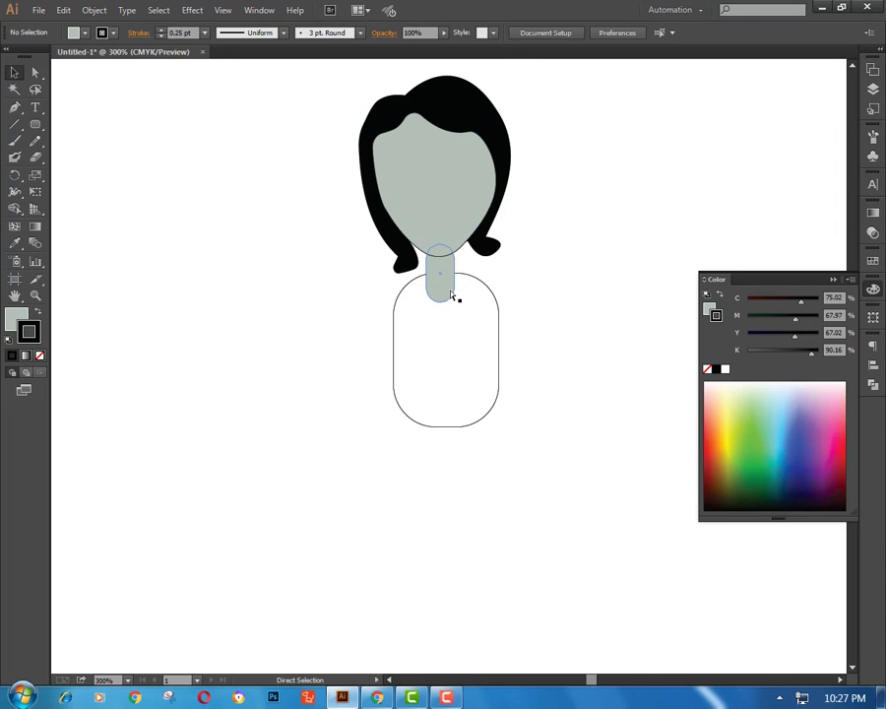
{"action": "key", "text": "ctrl+z"}
{"action": "left_click", "coordinate": [500, 327]}
Step: Send the neck to the back, then reorder it in Layers to sit in front of the torso top
{"action": "right_click", "coordinate": [445, 268]}
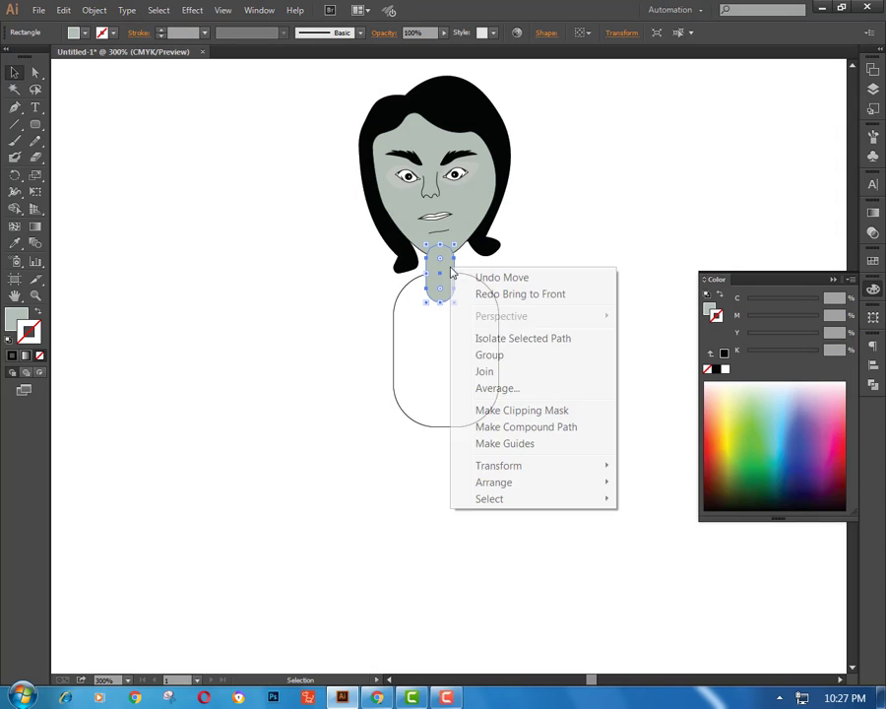
{"action": "left_click", "coordinate": [670, 528]}
{"action": "left_click", "coordinate": [679, 497]}
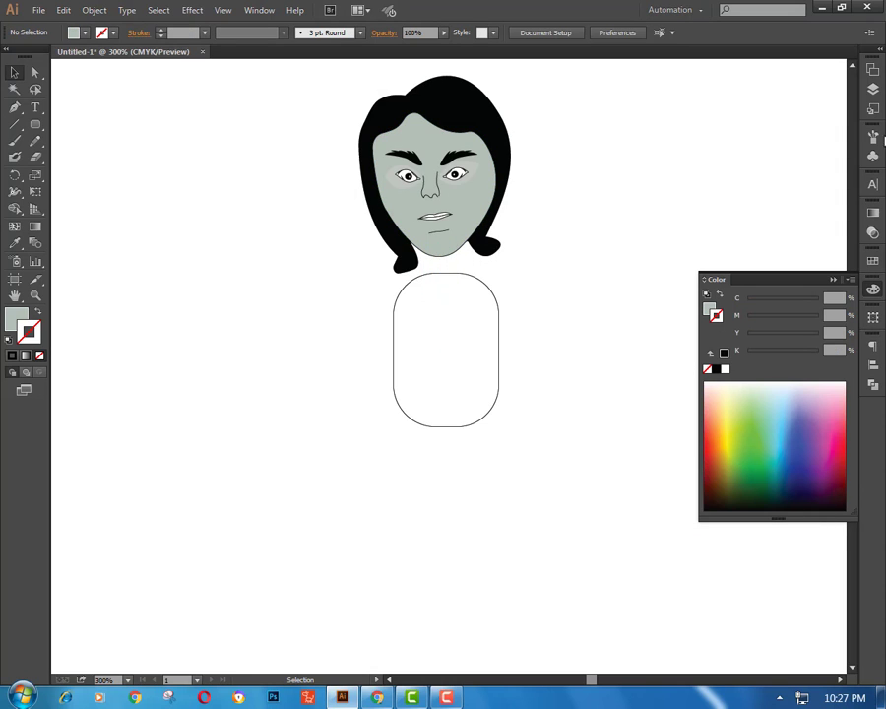
{"action": "left_click", "coordinate": [872, 88]}
{"action": "left_click_drag", "start_coordinate": [788, 324], "coordinate": [788, 303]}
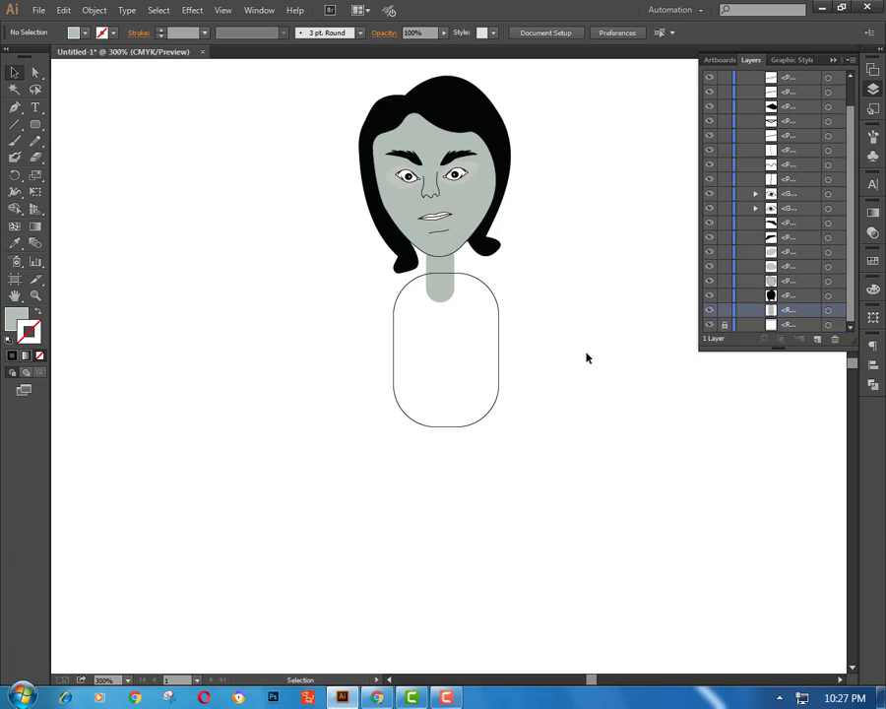
{"action": "left_click", "coordinate": [451, 295]}
{"action": "left_click", "coordinate": [498, 317]}
{"action": "left_click", "coordinate": [365, 311]}
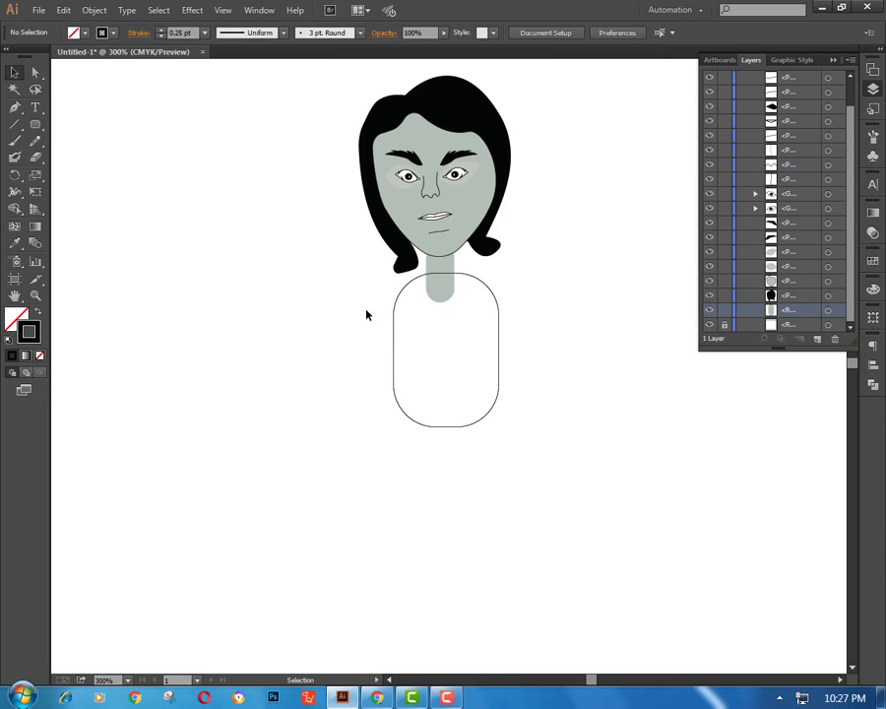
Step: Fill the torso solid black with no outline and reposition it slightly
{"action": "left_click", "coordinate": [393, 333]}
{"action": "double_click", "coordinate": [27, 331]}
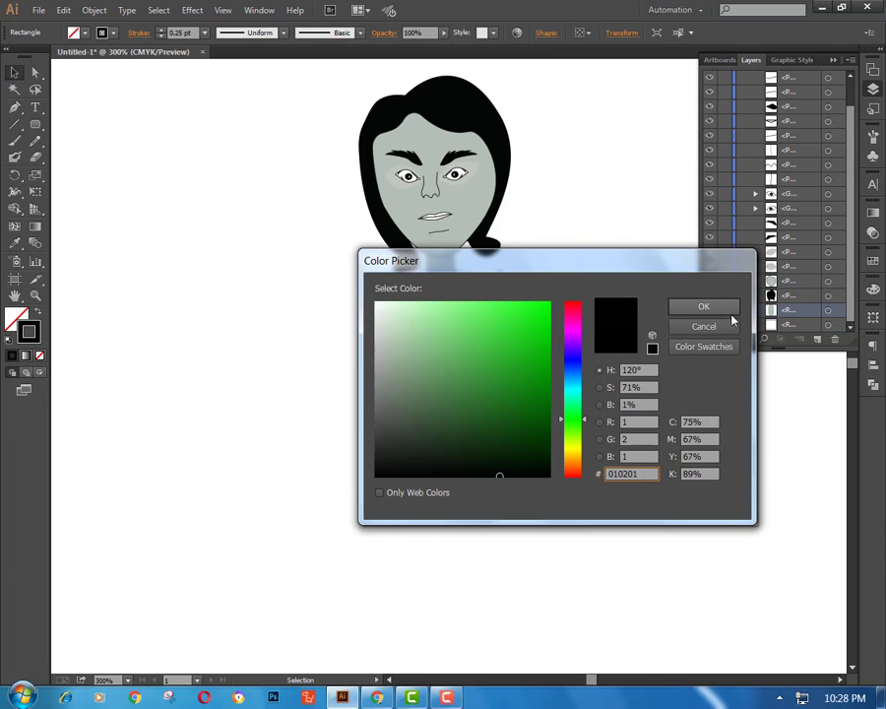
{"action": "left_click", "coordinate": [731, 312]}
{"action": "left_click", "coordinate": [548, 294]}
{"action": "left_click", "coordinate": [39, 311]}
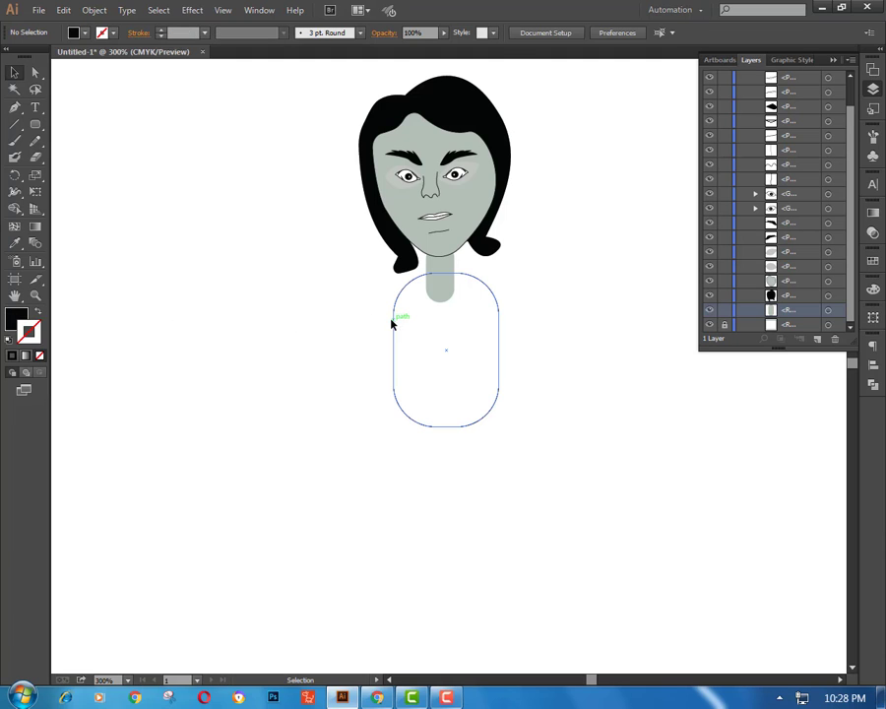
{"action": "left_click", "coordinate": [391, 325]}
{"action": "left_click", "coordinate": [38, 311]}
{"action": "left_click_drag", "start_coordinate": [441, 354], "coordinate": [434, 346]}
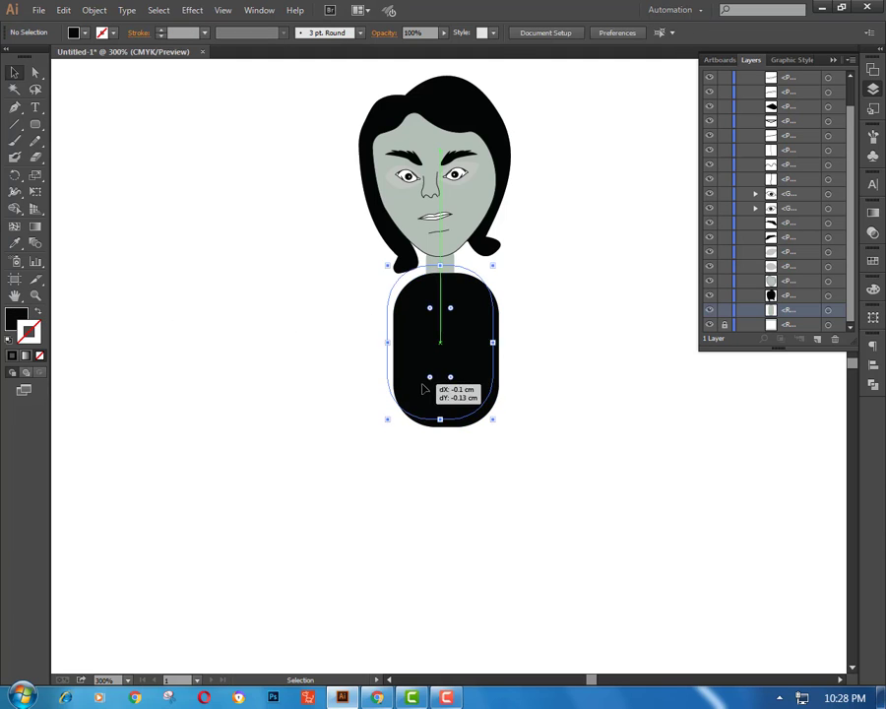
Step: Tilt and lower the head group so it sits snugly on the torso
{"action": "left_click", "coordinate": [418, 94]}
{"action": "left_click_drag", "start_coordinate": [522, 91], "coordinate": [519, 75]}
{"action": "left_click", "coordinate": [581, 148]}
{"action": "left_click", "coordinate": [502, 116]}
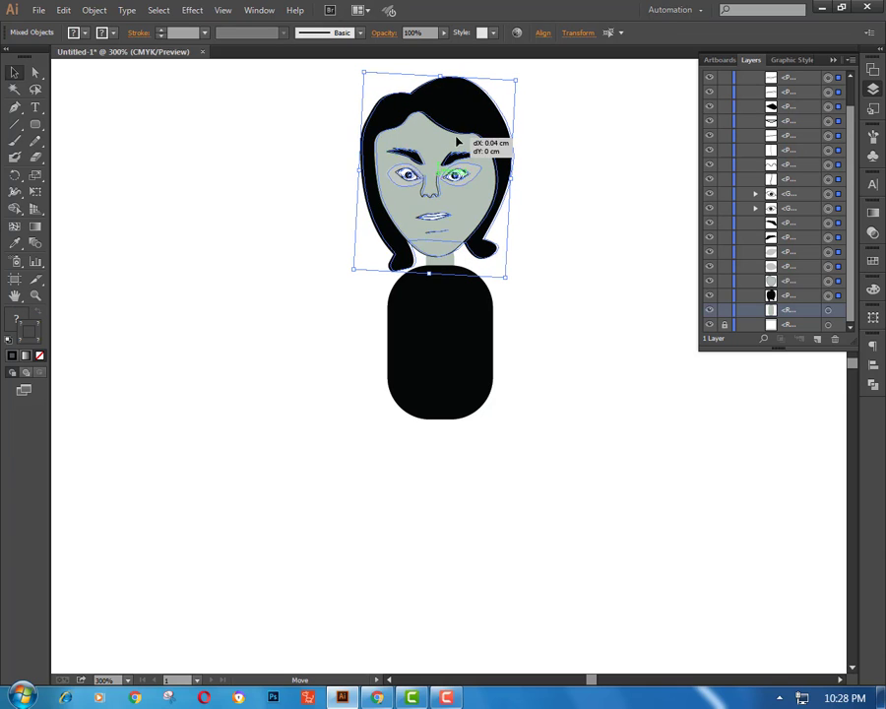
{"action": "left_click_drag", "start_coordinate": [459, 139], "coordinate": [459, 144]}
{"action": "left_click", "coordinate": [522, 270]}
Step: Stretch the black torso taller
{"action": "scroll", "coordinate": [523, 271], "scroll_direction": "up", "scroll_amount": 2}
{"action": "scroll", "coordinate": [469, 364], "scroll_direction": "down", "scroll_amount": 1}
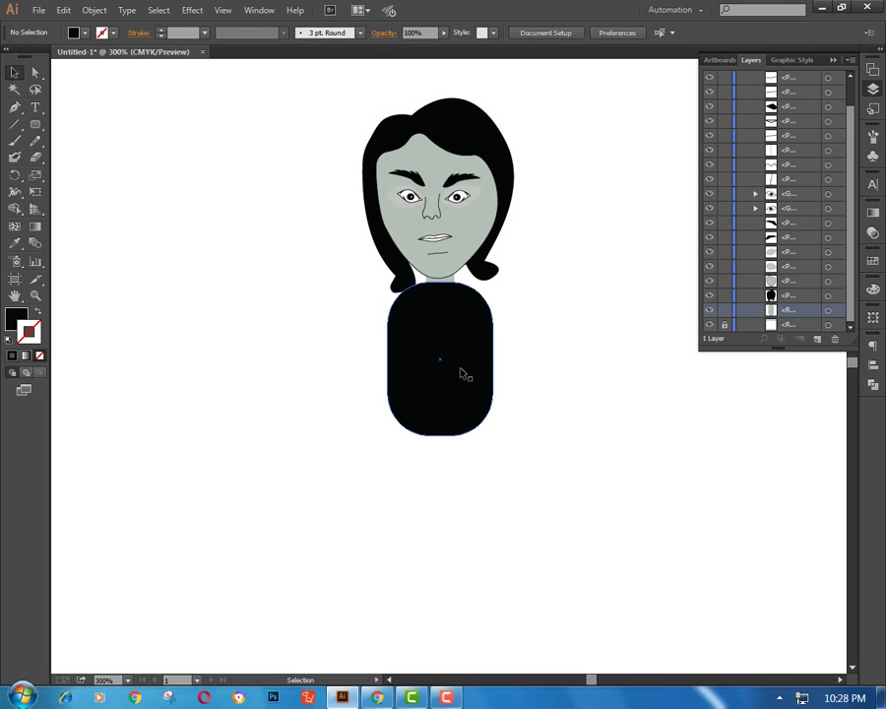
{"action": "left_click", "coordinate": [457, 368]}
{"action": "left_click_drag", "start_coordinate": [442, 432], "coordinate": [439, 447]}
{"action": "left_click", "coordinate": [535, 330]}
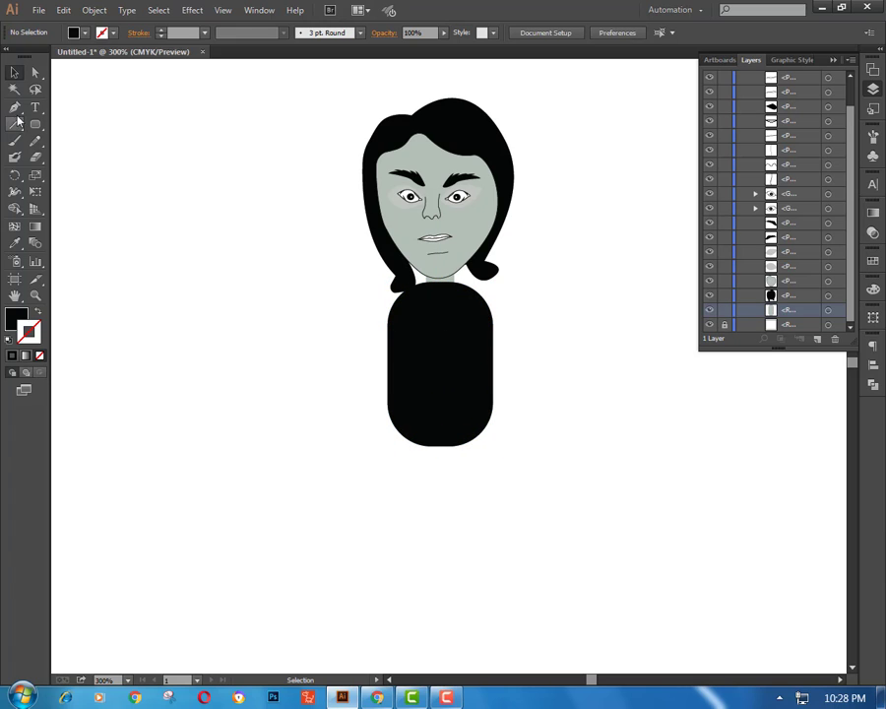
Step: Pick the Rounded Rectangle tool and dismiss its size settings
{"action": "left_click_drag", "start_coordinate": [34, 123], "coordinate": [108, 138]}
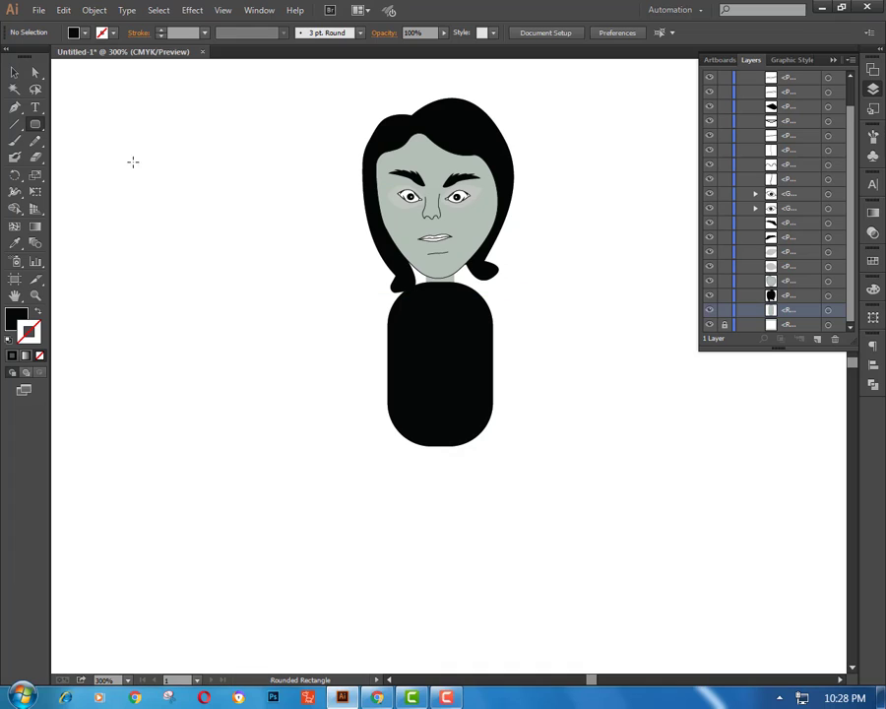
{"action": "left_click", "coordinate": [177, 208]}
{"action": "key", "text": "Escape"}
Step: Pen the right arm's outer and inner lines with a black stroke and no fill
{"action": "key", "text": "p"}
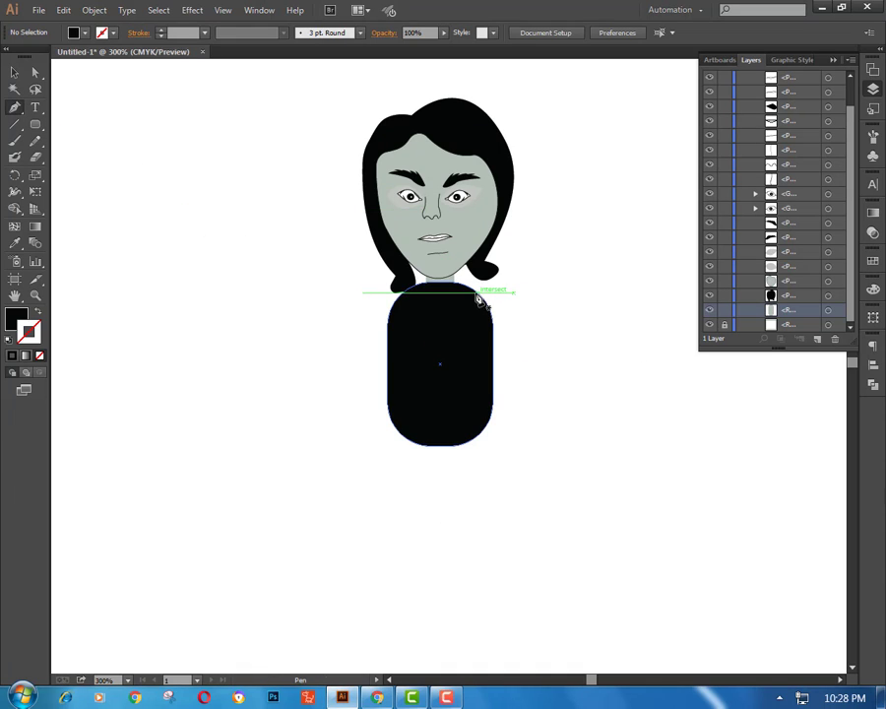
{"action": "left_click", "coordinate": [477, 292]}
{"action": "left_click_drag", "start_coordinate": [539, 391], "coordinate": [530, 438]}
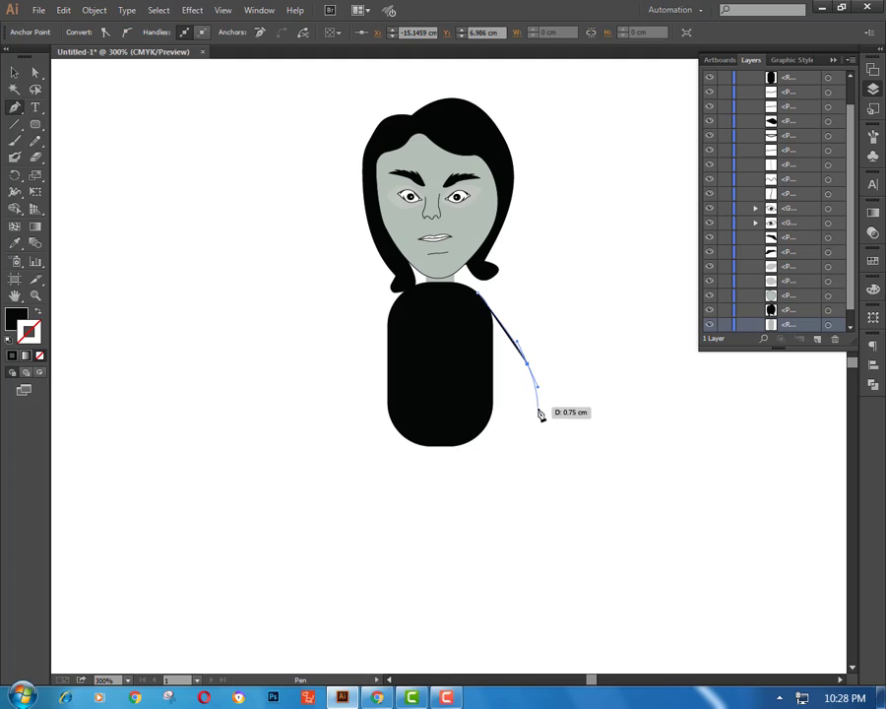
{"action": "key", "text": "shift+x"}
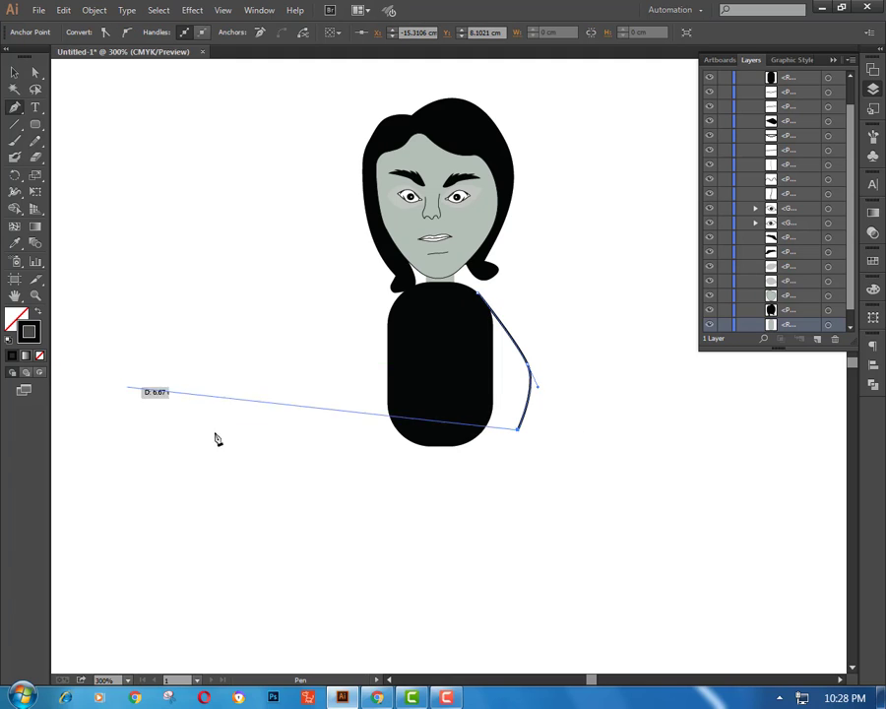
{"action": "key", "text": "Escape"}
{"action": "left_click", "coordinate": [478, 343]}
{"action": "left_click", "coordinate": [502, 373]}
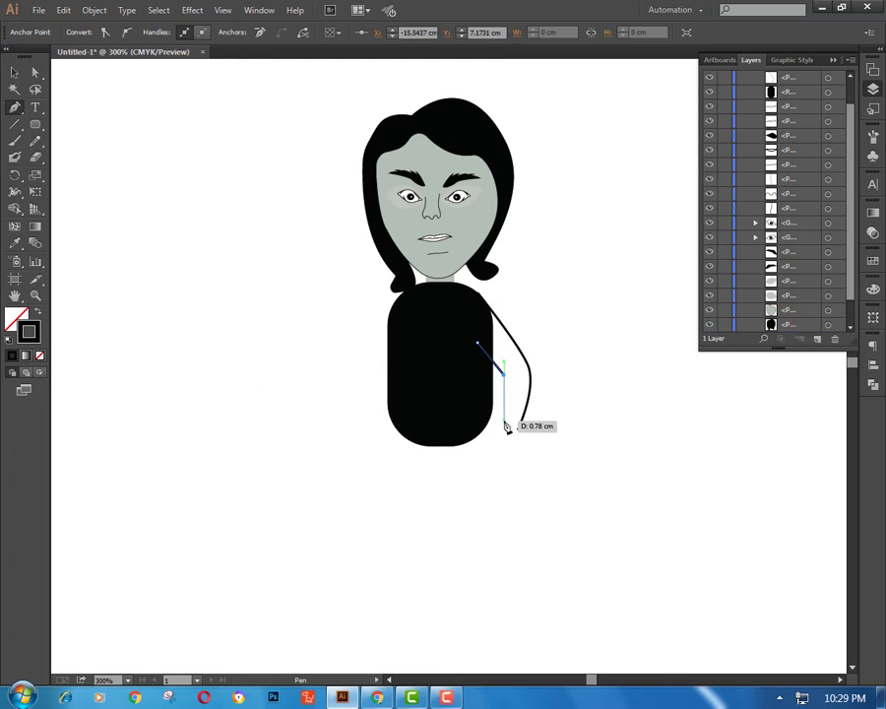
{"action": "left_click", "coordinate": [502, 423]}
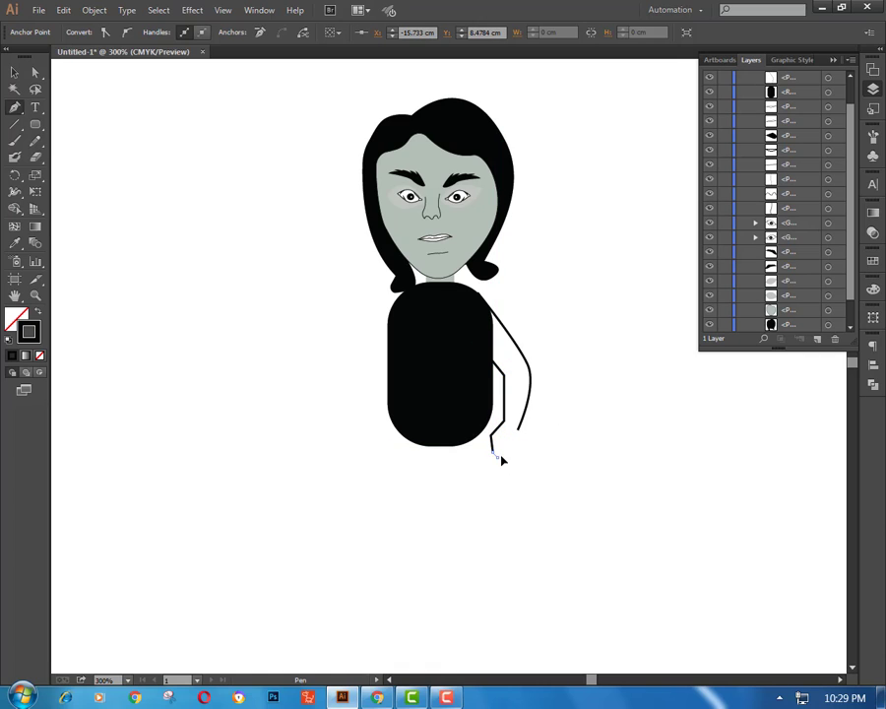
Step: Curve the hand at the right arm's end, then begin the left arm at the shoulder
{"action": "left_click_drag", "start_coordinate": [501, 457], "coordinate": [508, 456]}
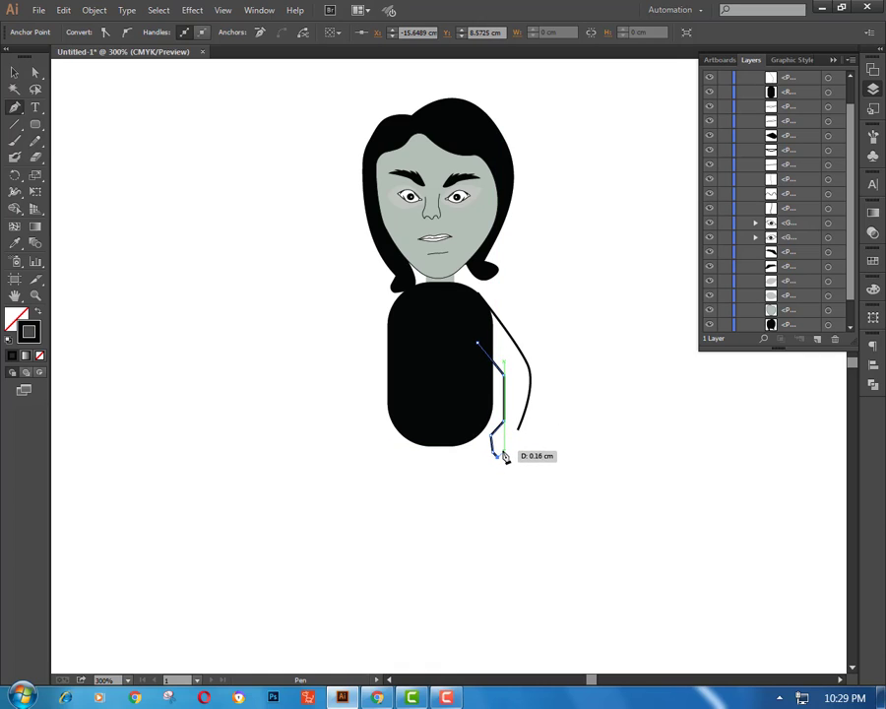
{"action": "left_click_drag", "start_coordinate": [508, 463], "coordinate": [517, 452]}
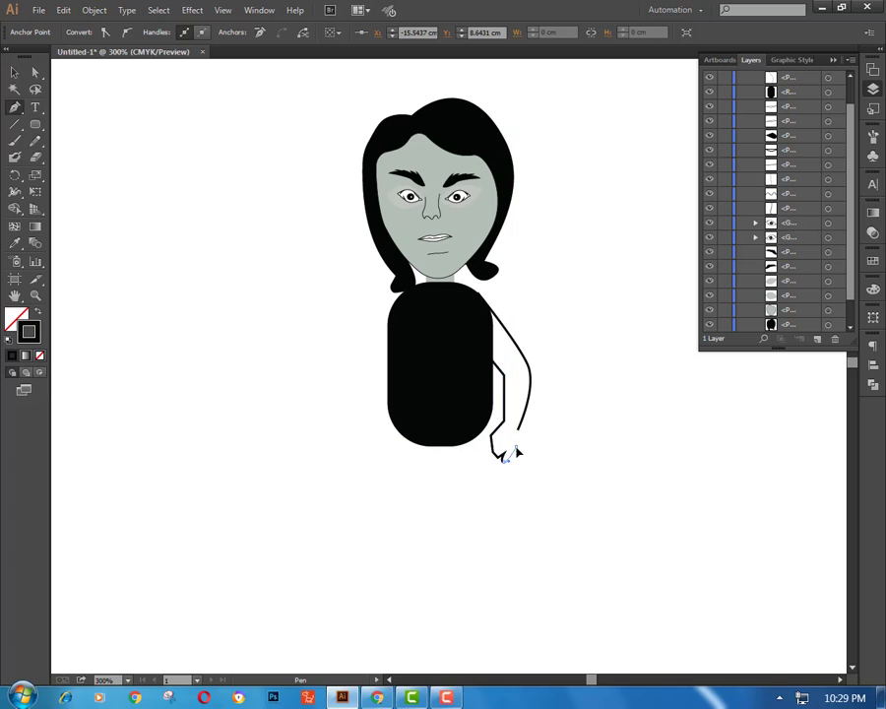
{"action": "left_click", "coordinate": [521, 432]}
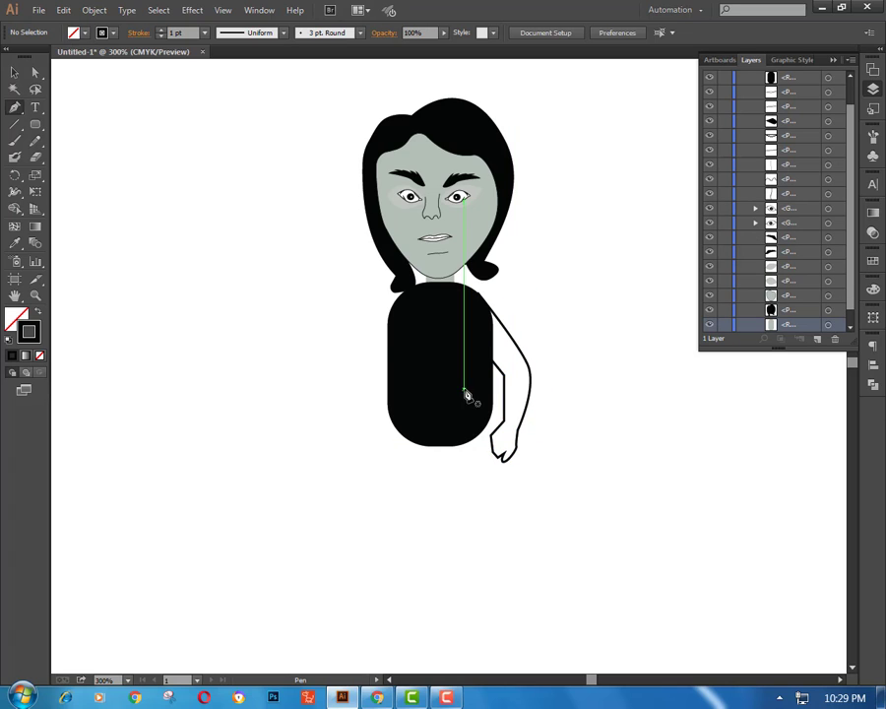
{"action": "left_click", "coordinate": [502, 459], "text": "ctrl"}
{"action": "mouse_move", "coordinate": [504, 456]}
{"action": "left_mouse_down"}
{"action": "mouse_move", "coordinate": [513, 453]}
{"action": "mouse_move", "coordinate": [511, 465]}
{"action": "mouse_move", "coordinate": [512, 454]}
{"action": "left_mouse_up"}
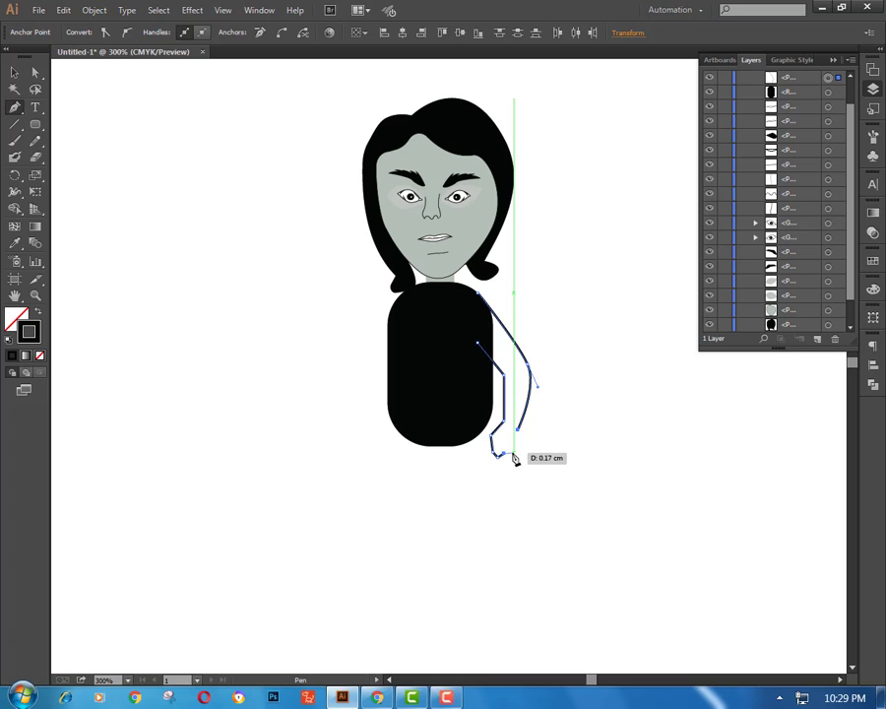
{"action": "left_click", "coordinate": [559, 437], "text": "ctrl"}
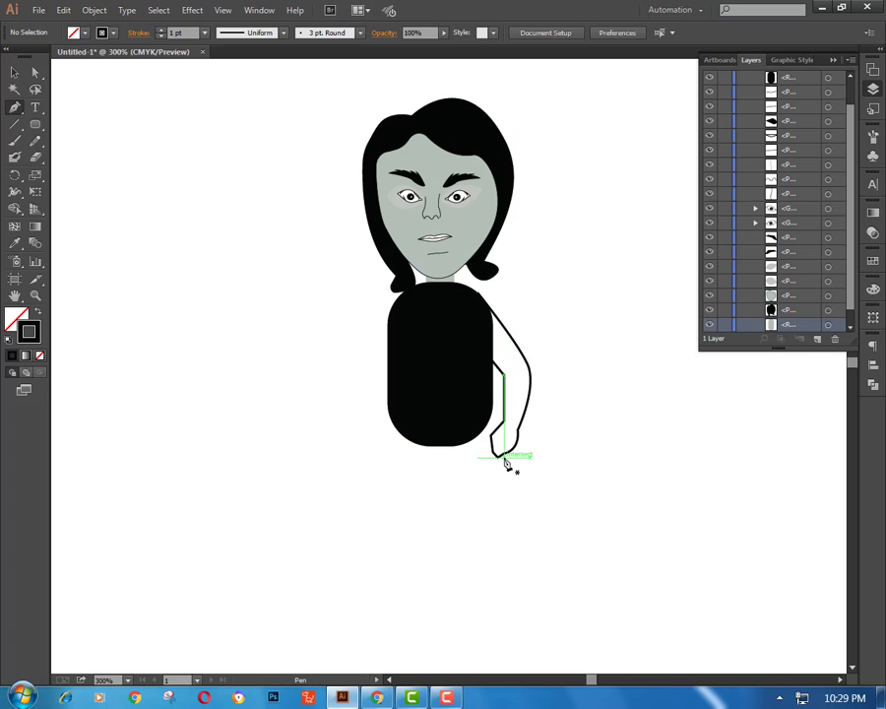
{"action": "mouse_move", "coordinate": [396, 302]}
{"action": "left_mouse_down"}
{"action": "mouse_move", "coordinate": [364, 332]}
{"action": "mouse_move", "coordinate": [372, 415]}
{"action": "left_mouse_up"}
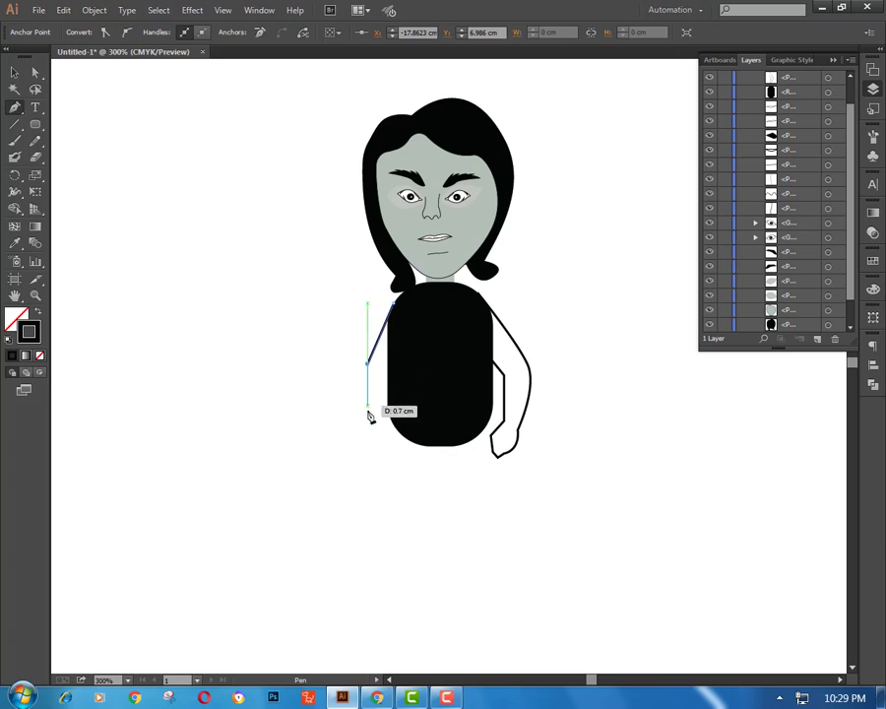
Step: Finish the left arm outline down the torso's side, ending in a pointed hand
{"action": "left_click", "coordinate": [368, 430]}
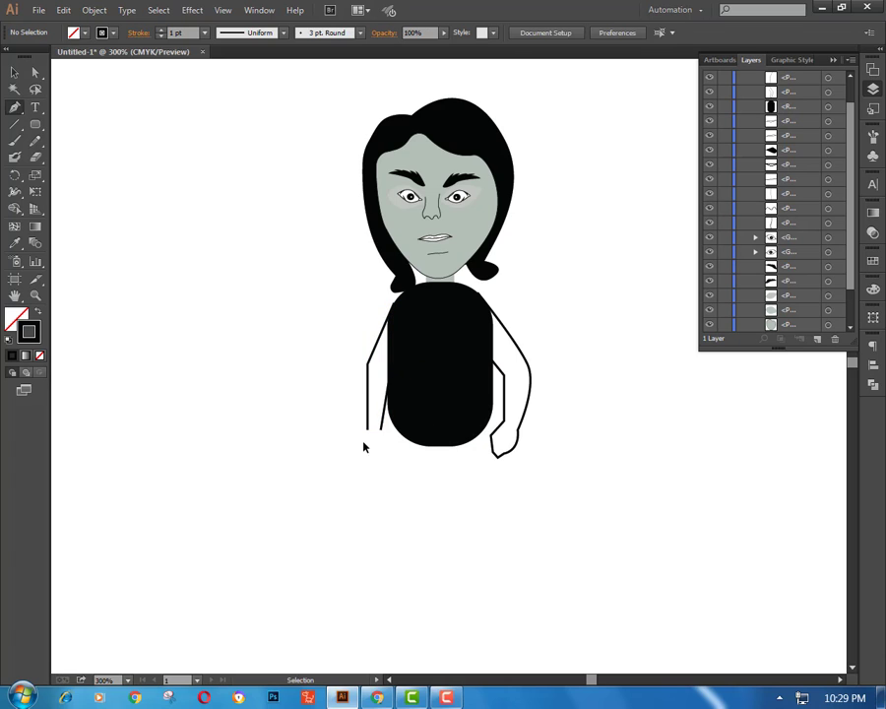
{"action": "mouse_move", "coordinate": [364, 446]}
{"action": "left_mouse_down"}
{"action": "mouse_move", "coordinate": [371, 467]}
{"action": "mouse_move", "coordinate": [379, 473]}
{"action": "mouse_move", "coordinate": [375, 465]}
{"action": "mouse_move", "coordinate": [386, 464]}
{"action": "left_mouse_up"}
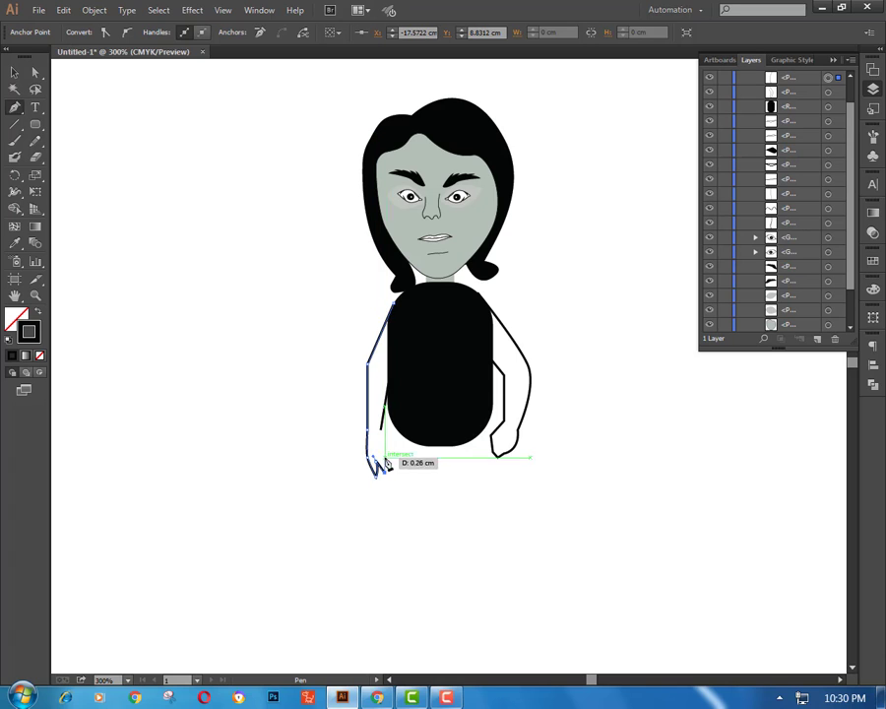
{"action": "left_click", "coordinate": [347, 427], "text": "ctrl"}
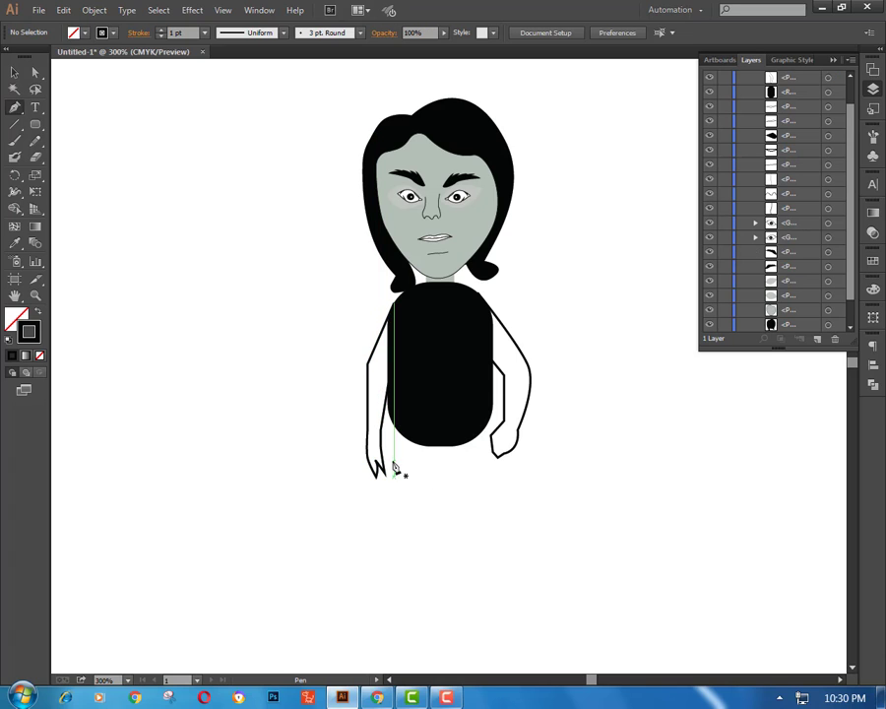
Step: Start a new path along the torso's left edge
{"action": "left_click_drag", "start_coordinate": [393, 422], "coordinate": [403, 489]}
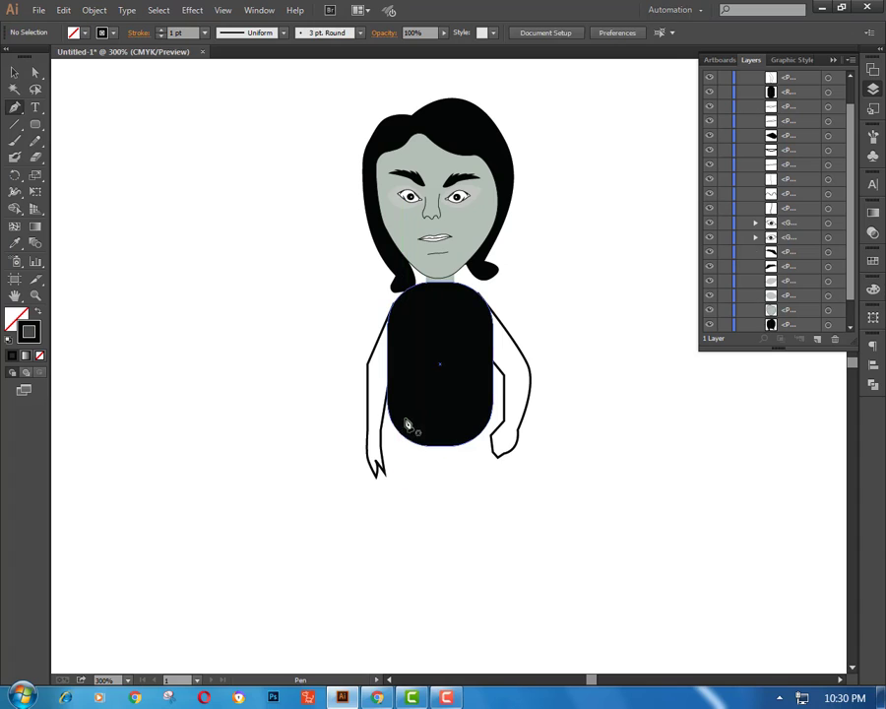
{"action": "left_click_drag", "start_coordinate": [411, 440], "coordinate": [388, 561]}
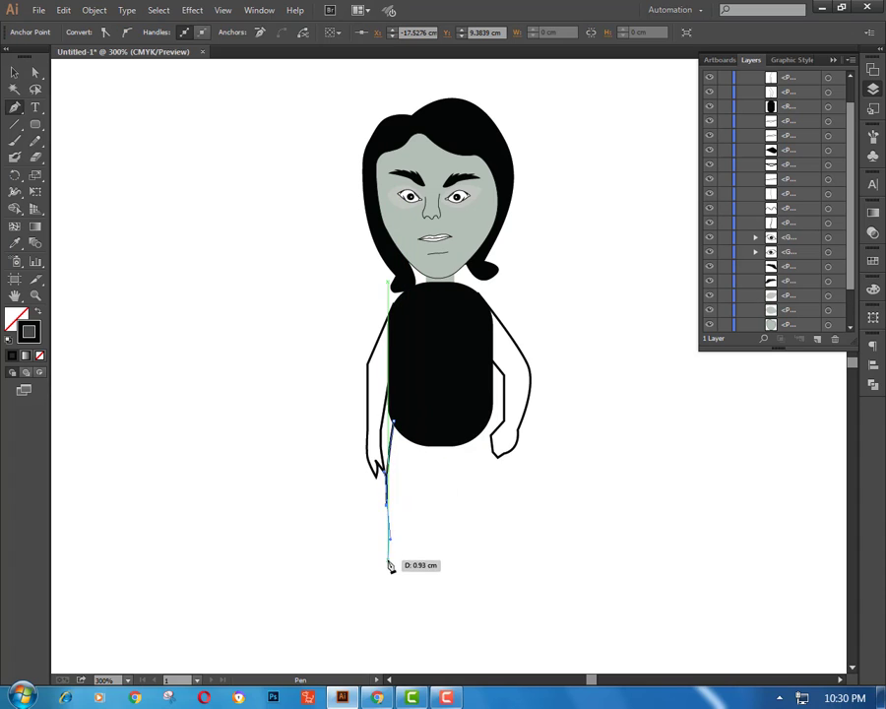
{"action": "scroll", "coordinate": [392, 531], "scroll_direction": "down", "scroll_amount": 3}
Step: Draw a tall solid black rectangle leg and Alt-drag a copy for the second leg
{"action": "left_click", "coordinate": [172, 209], "text": "ctrl"}
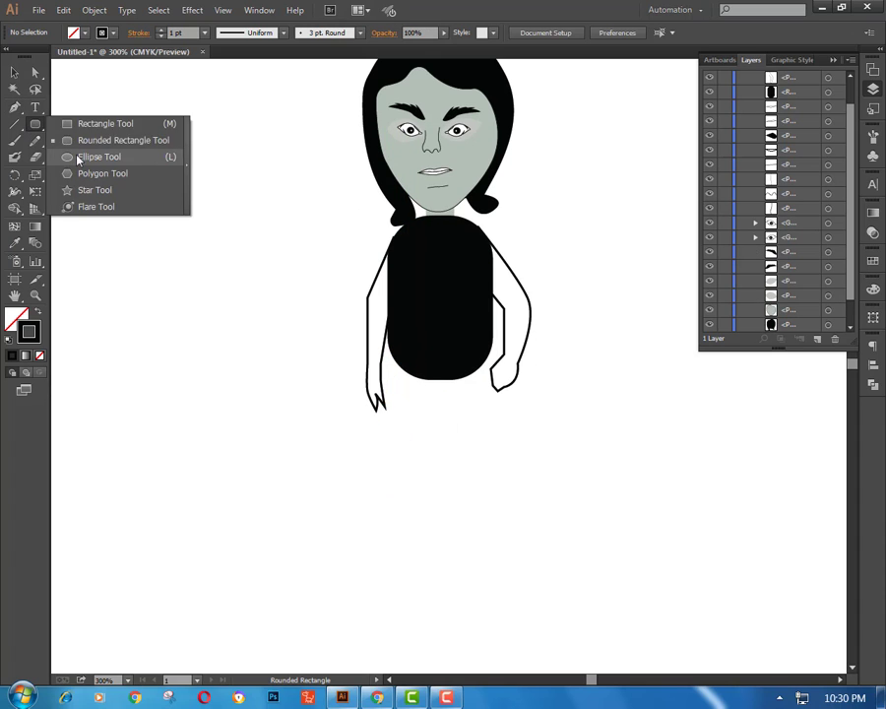
{"action": "left_click_drag", "start_coordinate": [33, 128], "coordinate": [74, 128]}
{"action": "left_click_drag", "start_coordinate": [398, 364], "coordinate": [423, 483]}
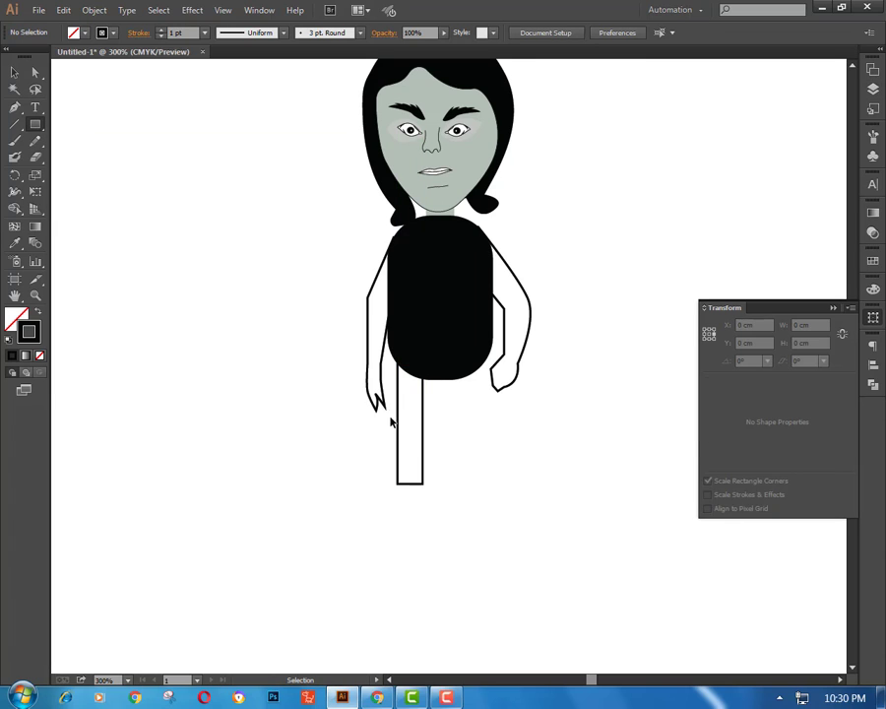
{"action": "key", "text": "shift+x"}
{"action": "key", "text": "ctrl+shift+a"}
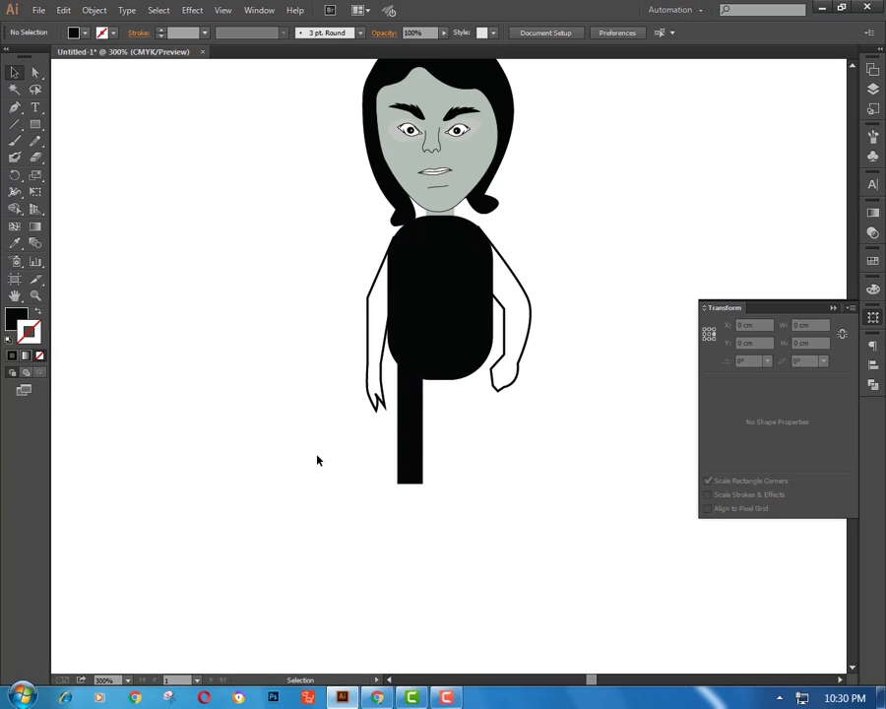
{"action": "left_click_drag", "start_coordinate": [419, 508], "coordinate": [474, 508]}
{"action": "left_click", "coordinate": [460, 551]}
{"action": "scroll", "coordinate": [483, 463], "scroll_direction": "up", "scroll_amount": 1}
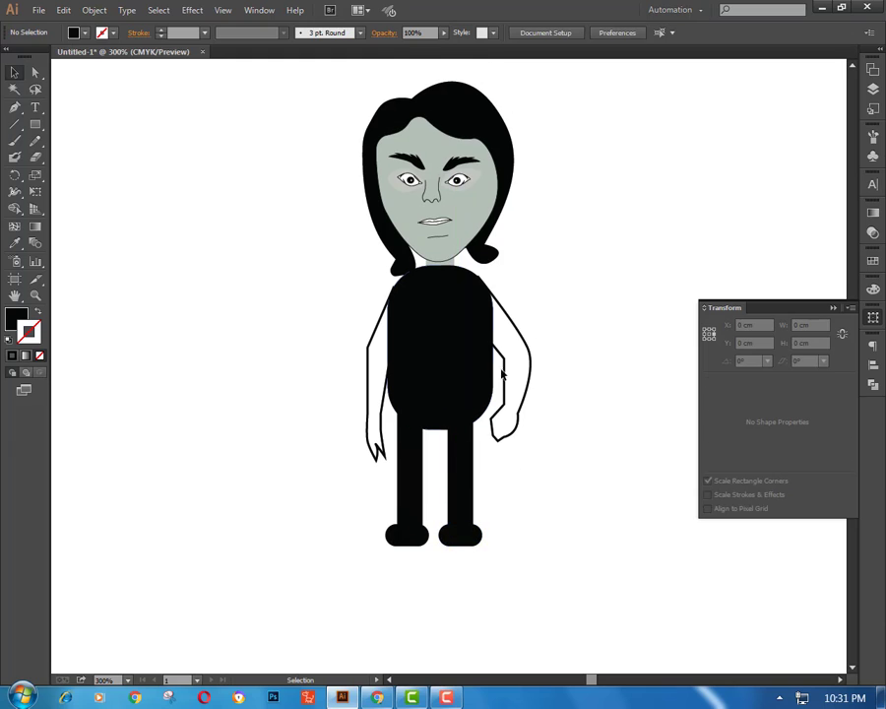
Step: Select the right arm path with the Pen tool active
{"action": "left_click", "coordinate": [502, 375]}
{"action": "key", "text": "p"}
{"action": "left_click", "coordinate": [477, 325]}
Step: Adjust the right shoulder point and fill the right arm with the face's grey
{"action": "left_click_drag", "start_coordinate": [473, 277], "coordinate": [490, 279]}
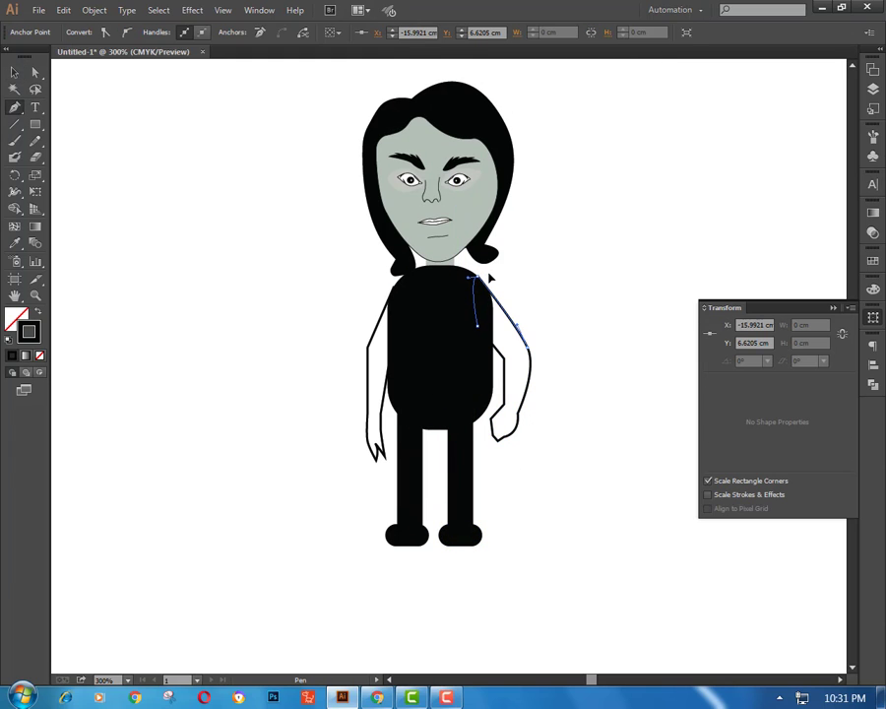
{"action": "key", "text": "v"}
{"action": "left_click", "coordinate": [15, 242]}
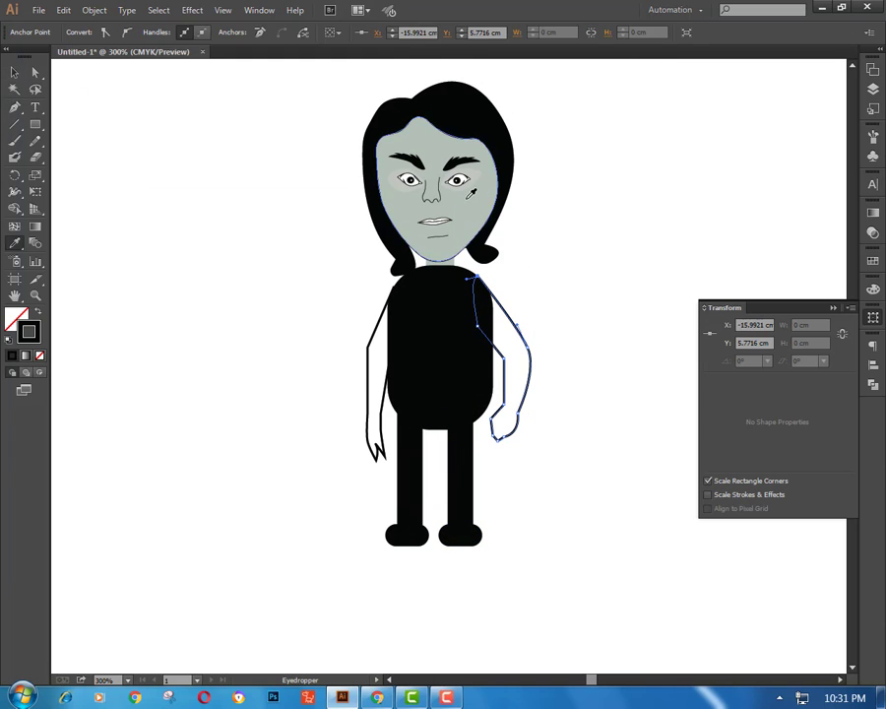
{"action": "left_click", "coordinate": [433, 232]}
{"action": "key", "text": "v"}
{"action": "left_click", "coordinate": [320, 346]}
Step: Fill the left arm with the skin grey, then select the black shoes
{"action": "left_click", "coordinate": [384, 423]}
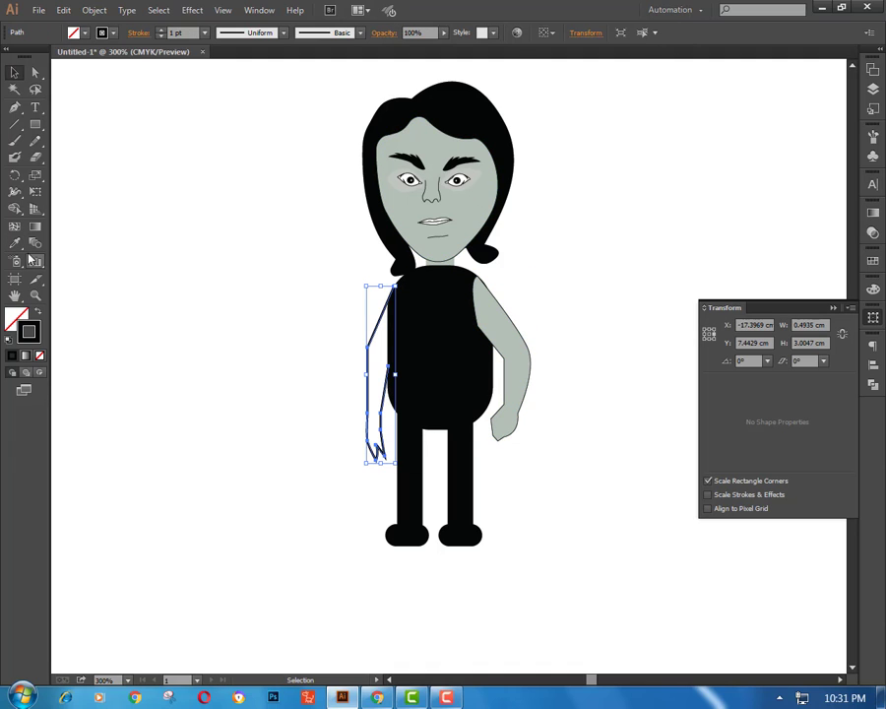
{"action": "left_click", "coordinate": [15, 243]}
{"action": "left_click", "coordinate": [508, 374]}
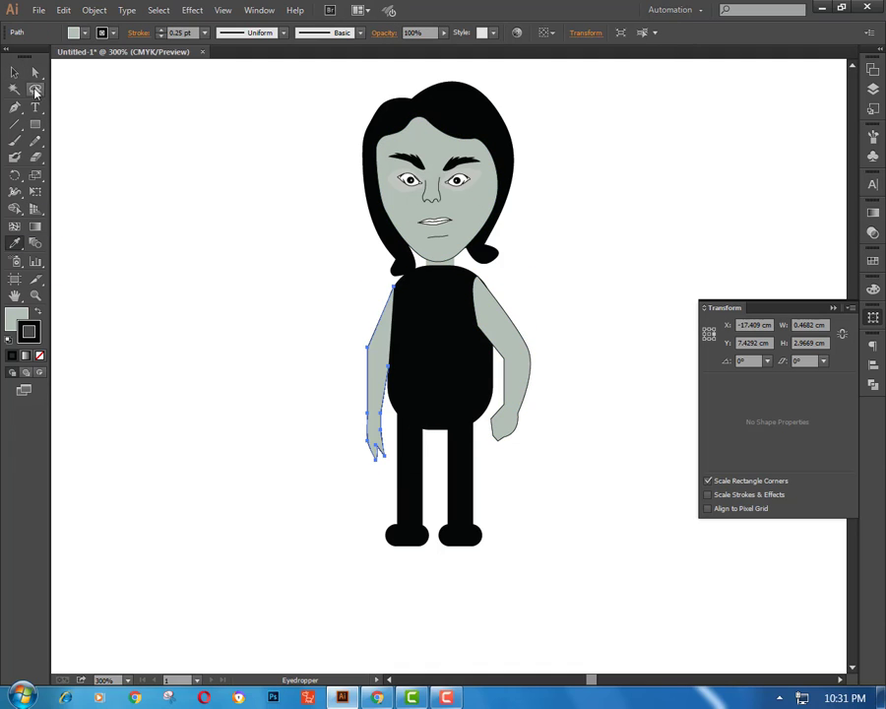
{"action": "left_click", "coordinate": [14, 72]}
{"action": "left_click", "coordinate": [197, 340]}
{"action": "scroll", "coordinate": [302, 495], "scroll_direction": "down", "scroll_amount": 2}
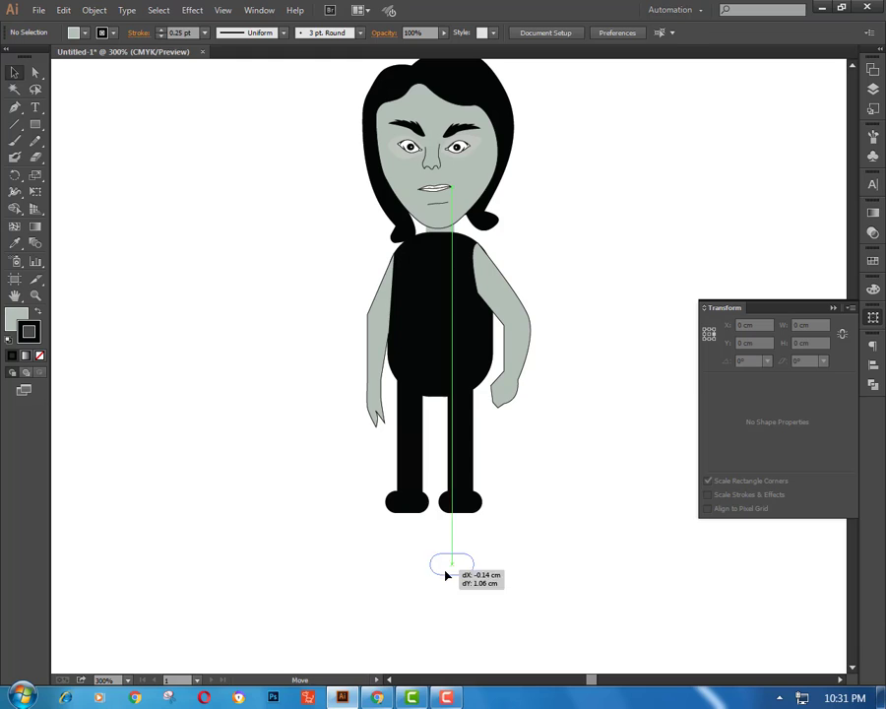
{"action": "left_click_drag", "start_coordinate": [446, 575], "coordinate": [446, 575]}
Step: Delete the black shoes and pen an outline-only bare foot under the left leg
{"action": "key", "text": "Delete"}
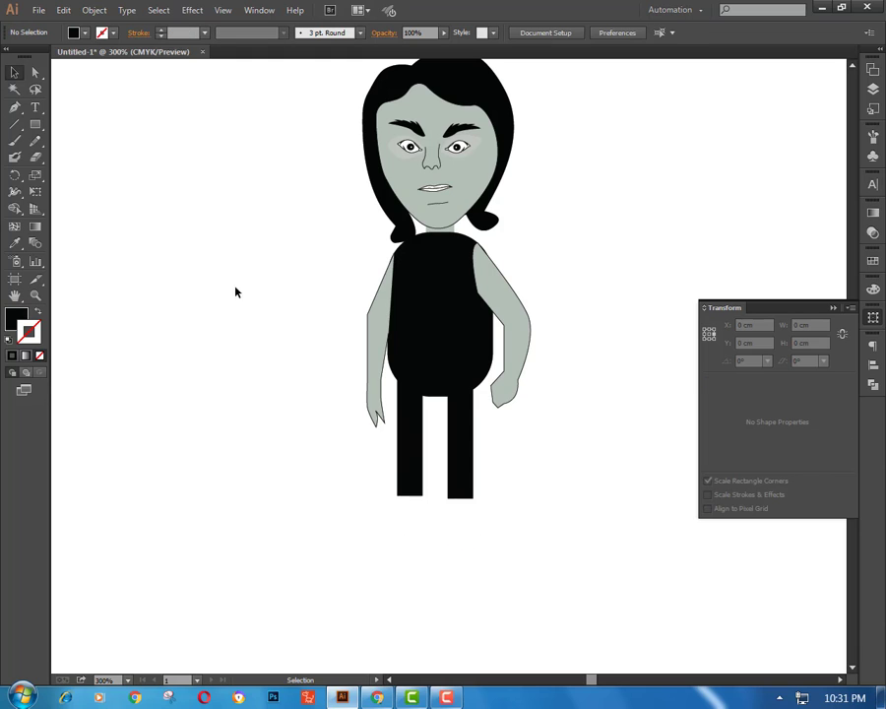
{"action": "key", "text": "p"}
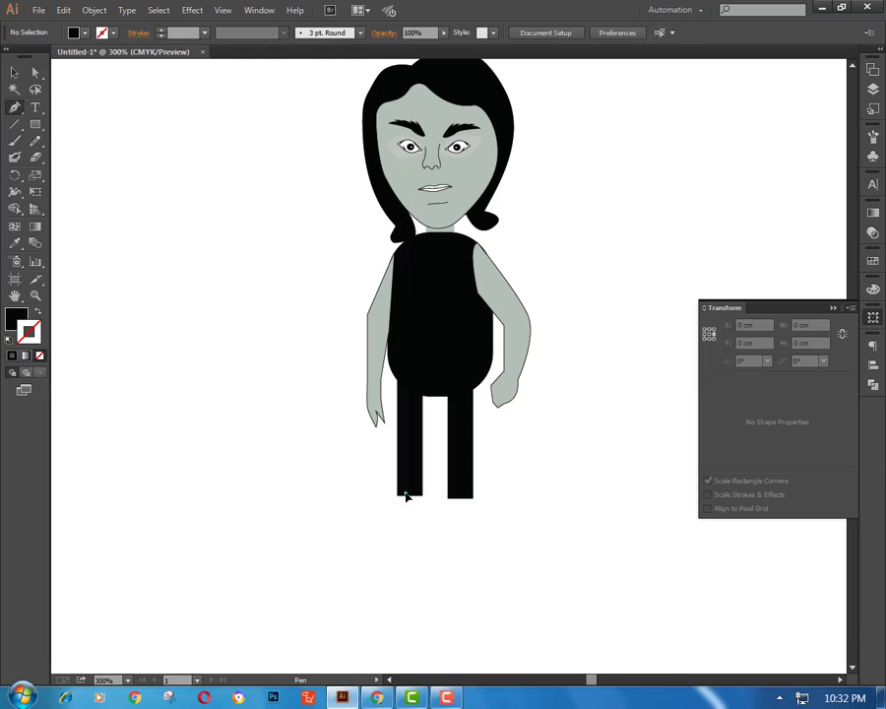
{"action": "mouse_move", "coordinate": [403, 494]}
{"action": "left_mouse_down"}
{"action": "mouse_move", "coordinate": [399, 519]}
{"action": "mouse_move", "coordinate": [383, 535]}
{"action": "left_mouse_up"}
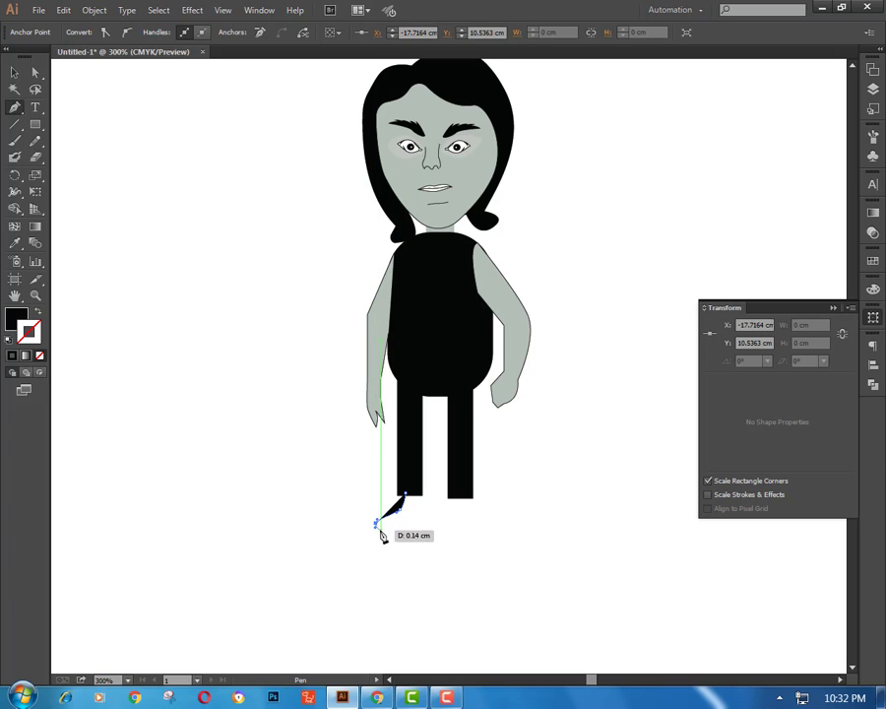
{"action": "left_click", "coordinate": [38, 310]}
{"action": "mouse_move", "coordinate": [404, 540]}
{"action": "left_mouse_down"}
{"action": "mouse_move", "coordinate": [410, 528]}
{"action": "mouse_move", "coordinate": [430, 532]}
{"action": "mouse_move", "coordinate": [424, 519]}
{"action": "left_mouse_up"}
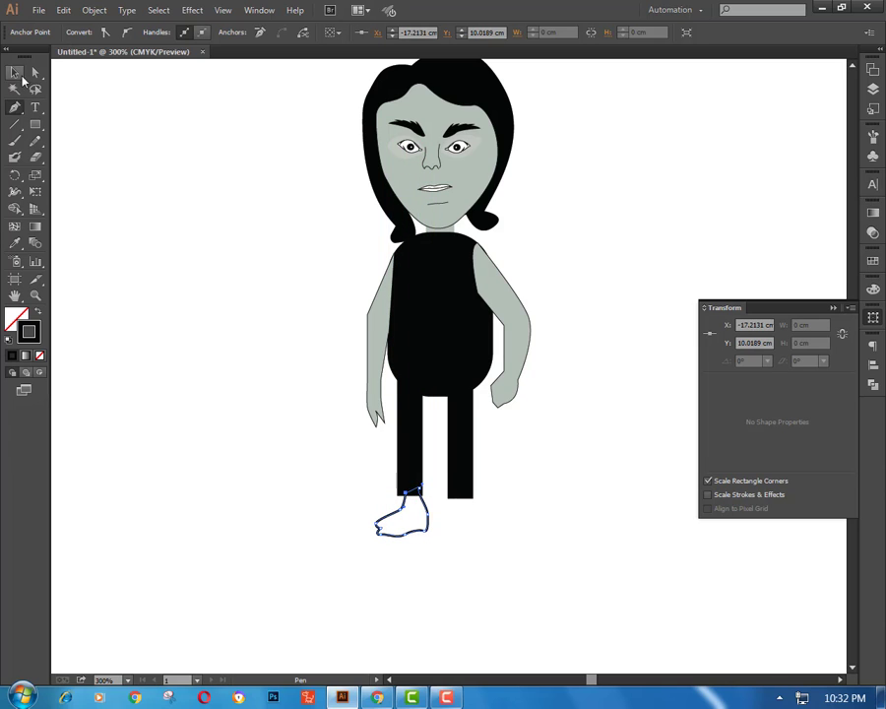
{"action": "left_click", "coordinate": [14, 72]}
{"action": "left_click", "coordinate": [321, 486]}
Step: Pen a second outline-only bare foot under the right leg
{"action": "left_click", "coordinate": [456, 497]}
{"action": "key", "text": "p"}
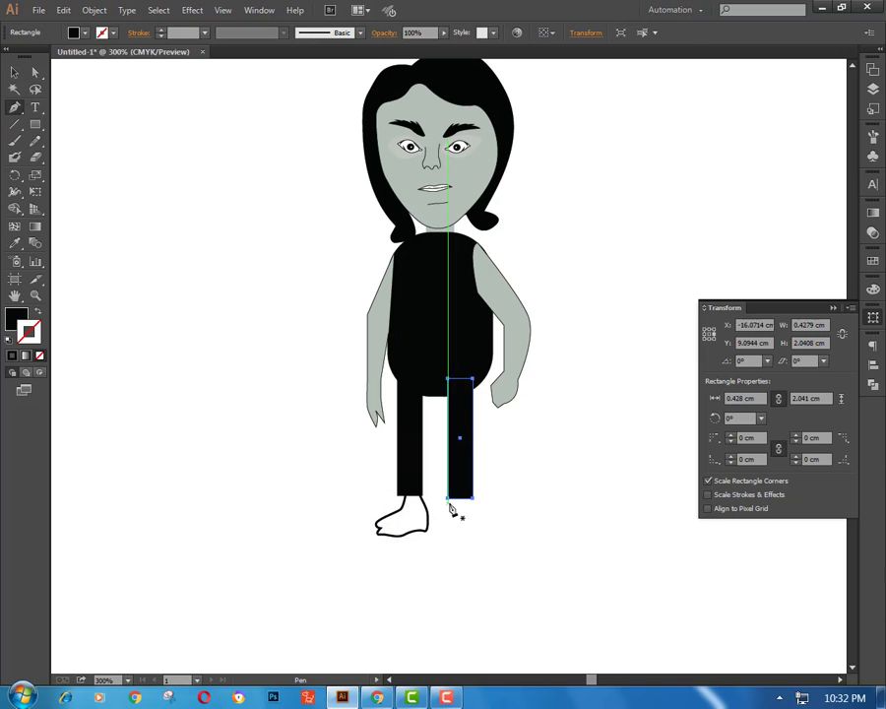
{"action": "mouse_move", "coordinate": [451, 499]}
{"action": "left_mouse_down"}
{"action": "mouse_move", "coordinate": [444, 525]}
{"action": "mouse_move", "coordinate": [427, 530]}
{"action": "mouse_move", "coordinate": [475, 536]}
{"action": "mouse_move", "coordinate": [471, 510]}
{"action": "left_mouse_up"}
{"action": "key", "text": "shift+x"}
{"action": "left_click", "coordinate": [459, 498]}
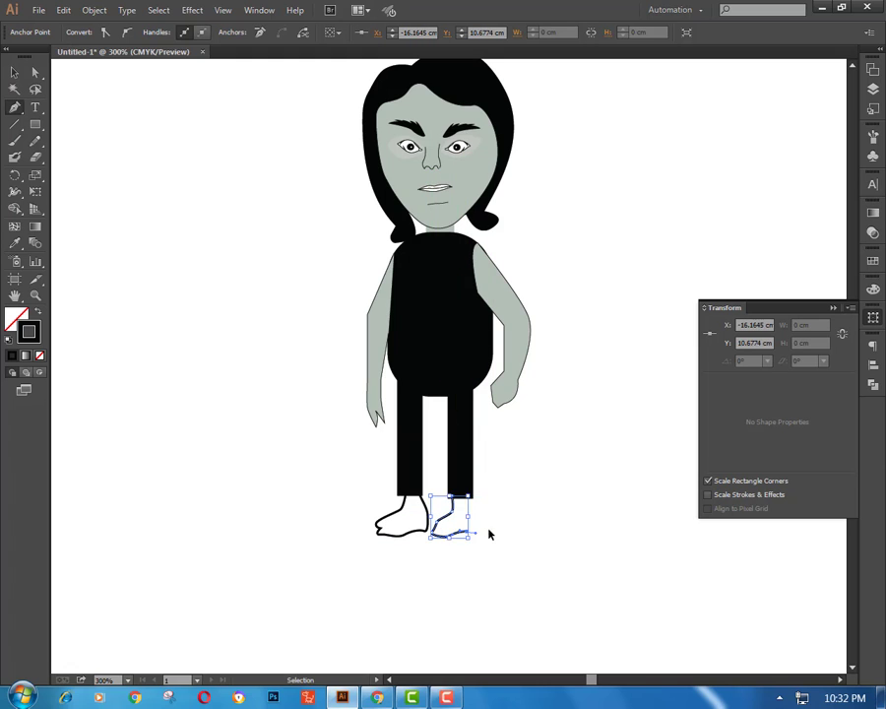
{"action": "left_click", "coordinate": [318, 463], "text": "ctrl"}
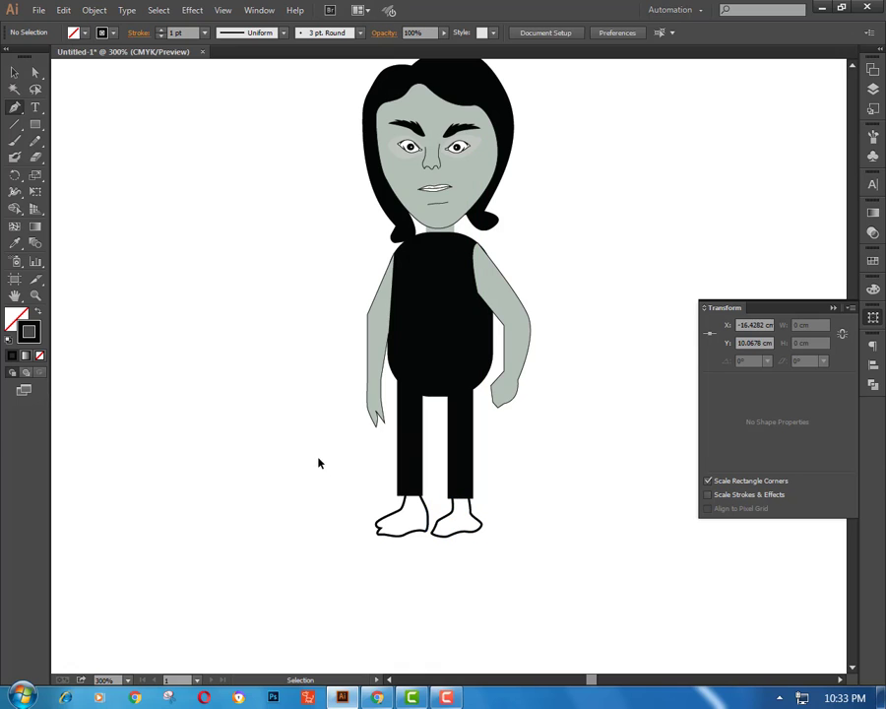
Step: Eyedrop the skin grey onto both bare feet
{"action": "left_click", "coordinate": [402, 510]}
{"action": "key", "text": "i"}
{"action": "left_click", "coordinate": [380, 313]}
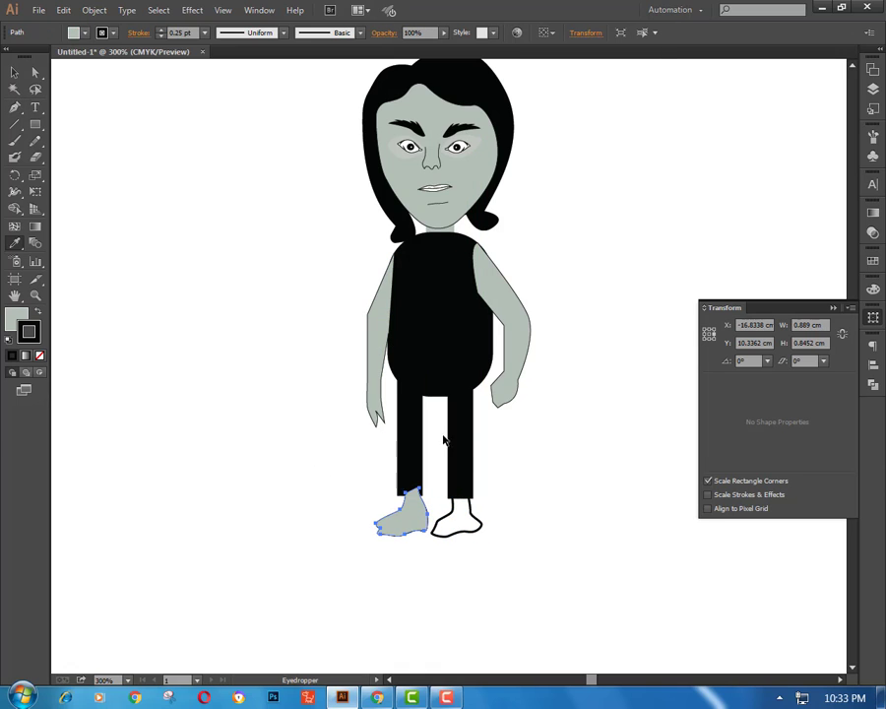
{"action": "left_click", "coordinate": [471, 493], "text": "ctrl"}
{"action": "left_click", "coordinate": [469, 514]}
{"action": "left_click", "coordinate": [268, 482]}
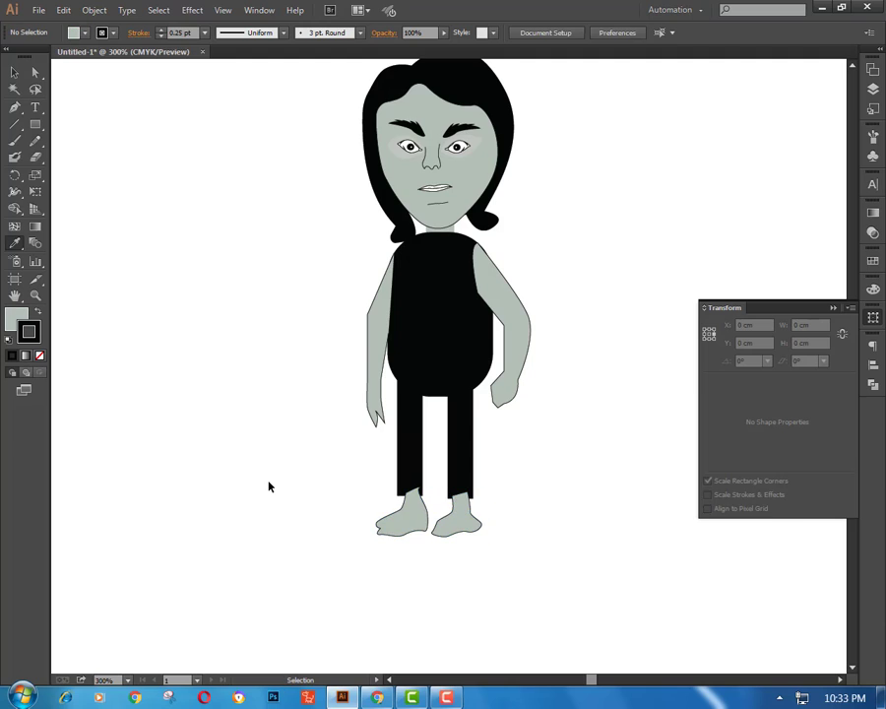
Step: Close the Transform panel and zoom to 300% on the figure
{"action": "key", "text": "ctrl+minus"}
{"action": "key", "text": "ctrl+minus"}
{"action": "key", "text": "ctrl+plus"}
{"action": "scroll", "coordinate": [270, 486], "scroll_direction": "up", "scroll_amount": 1}
{"action": "scroll", "coordinate": [310, 512], "scroll_direction": "up", "scroll_amount": 3}
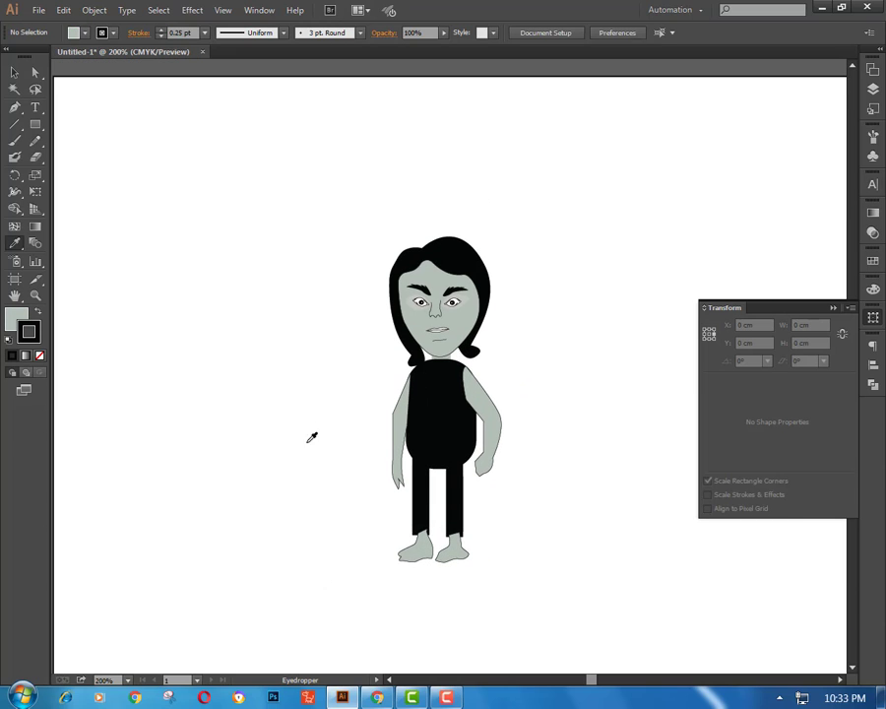
{"action": "left_click", "coordinate": [831, 308]}
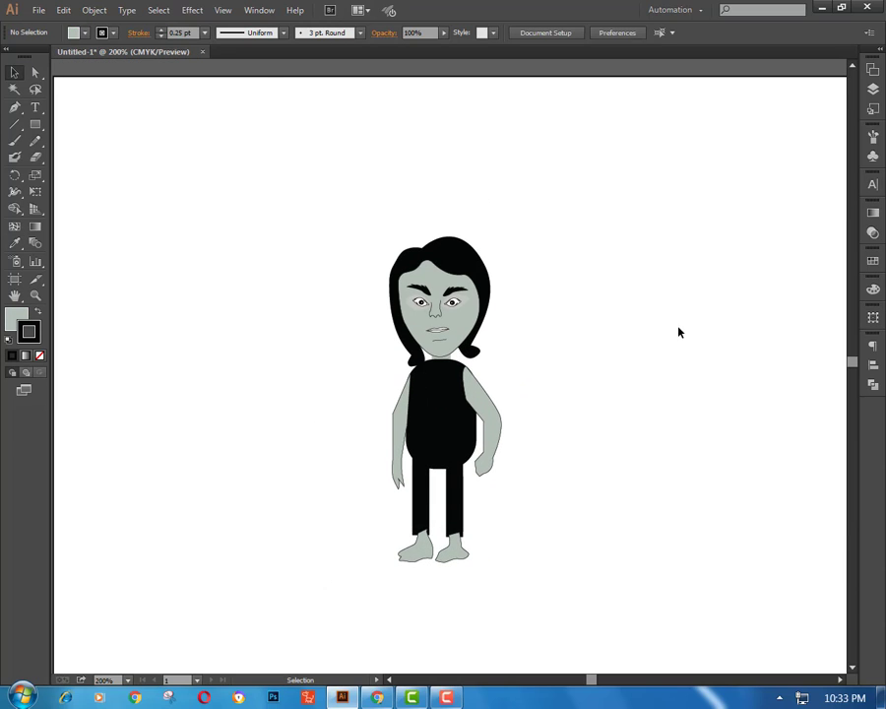
{"action": "key", "text": "ctrl+plus"}
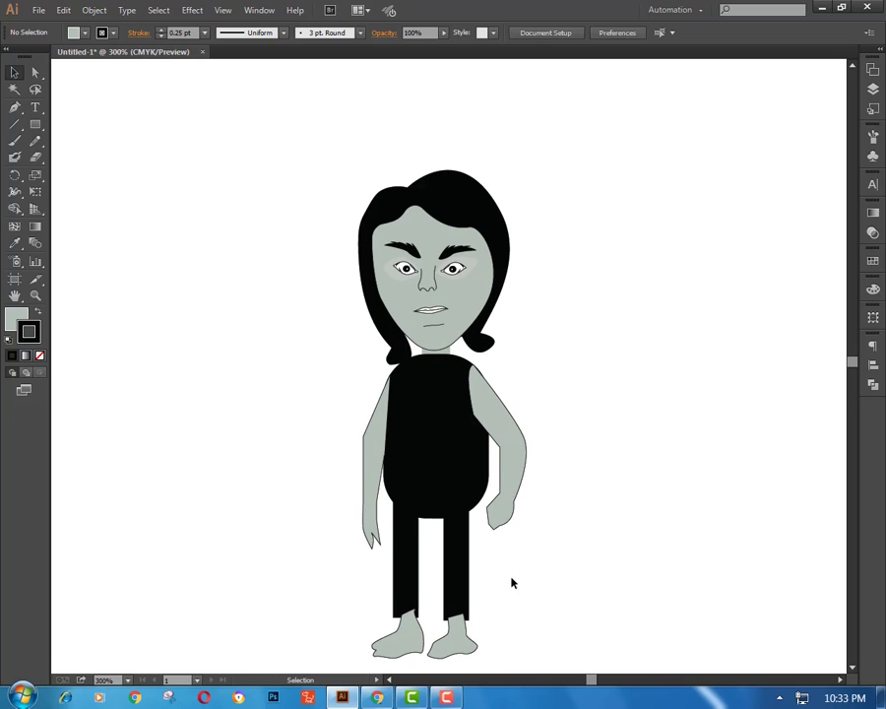